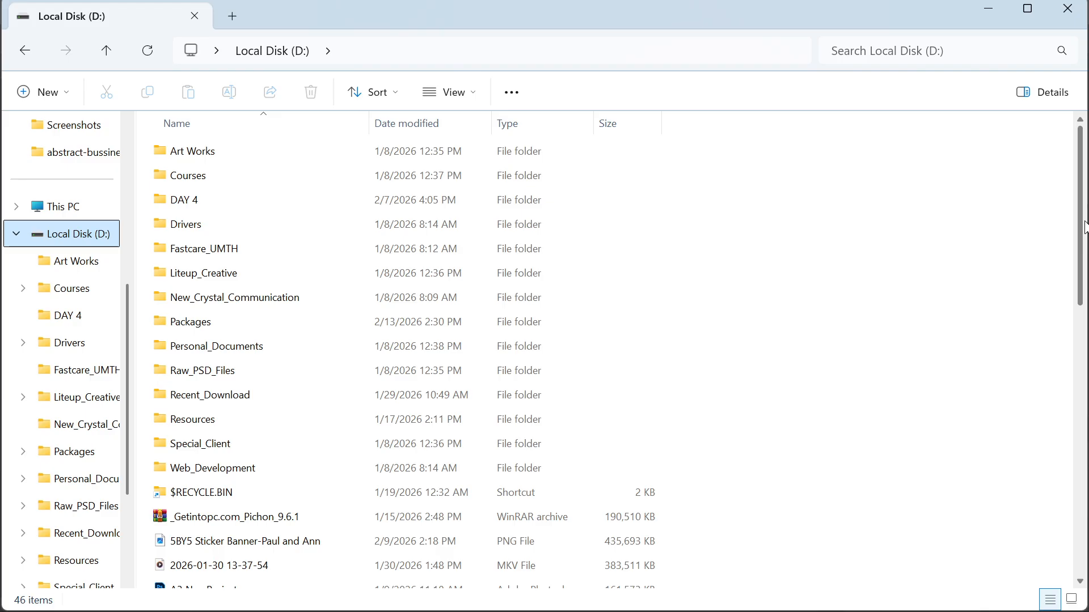
- Copy the IMG_0676 image from Local Disk (D:) into the Desktop folder
{"action": "left_click_drag", "start_coordinate": [1084, 223], "coordinate": [1059, 575]}
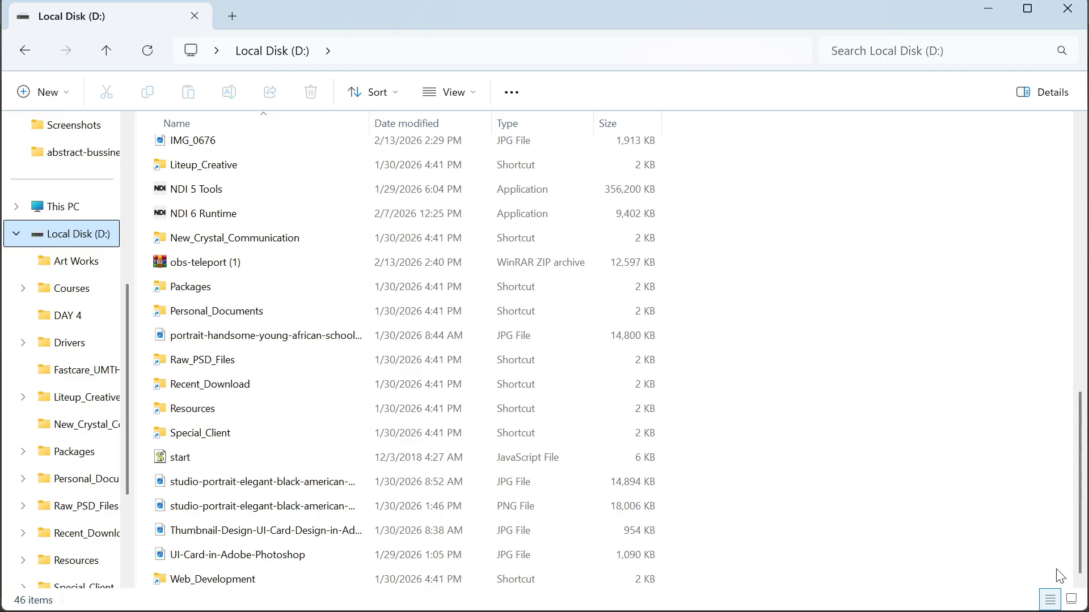
{"action": "scroll", "coordinate": [420, 300], "scroll_direction": "up", "scroll_amount": 2}
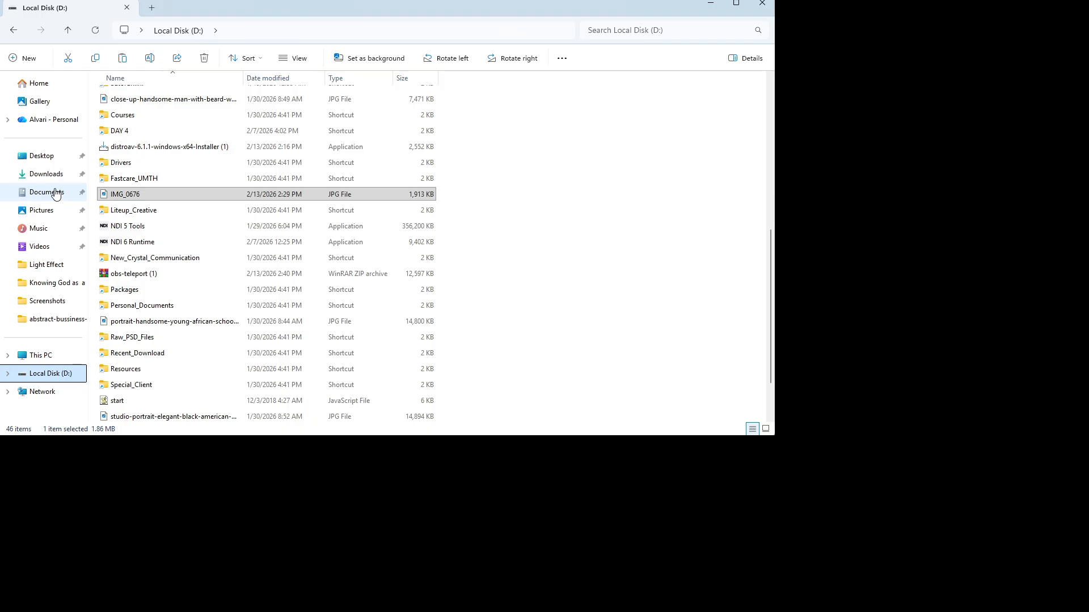
{"action": "left_click", "coordinate": [41, 155]}
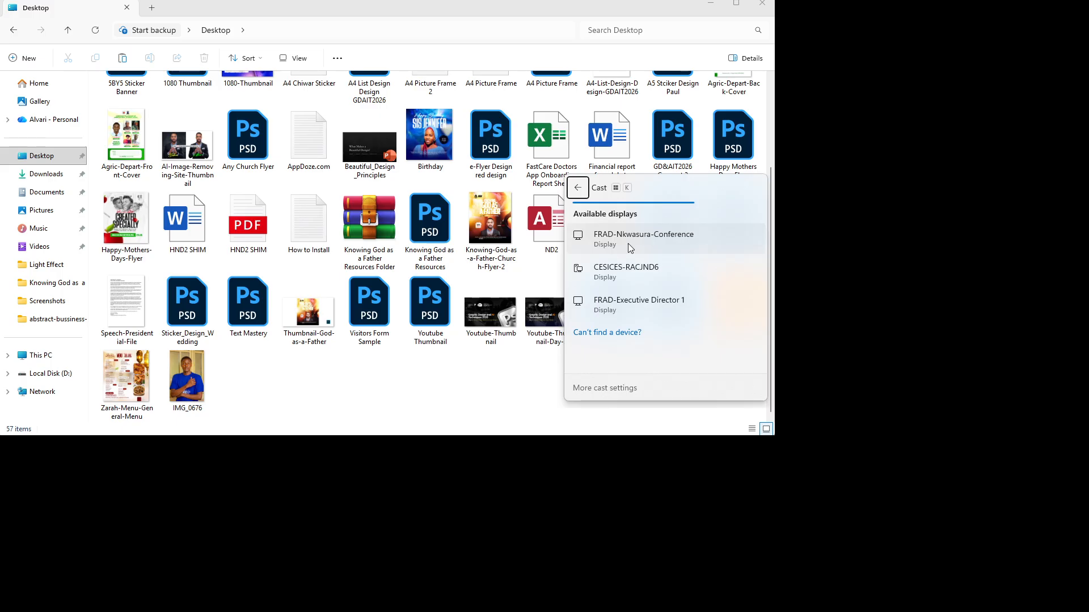
{"action": "left_click", "coordinate": [627, 243]}
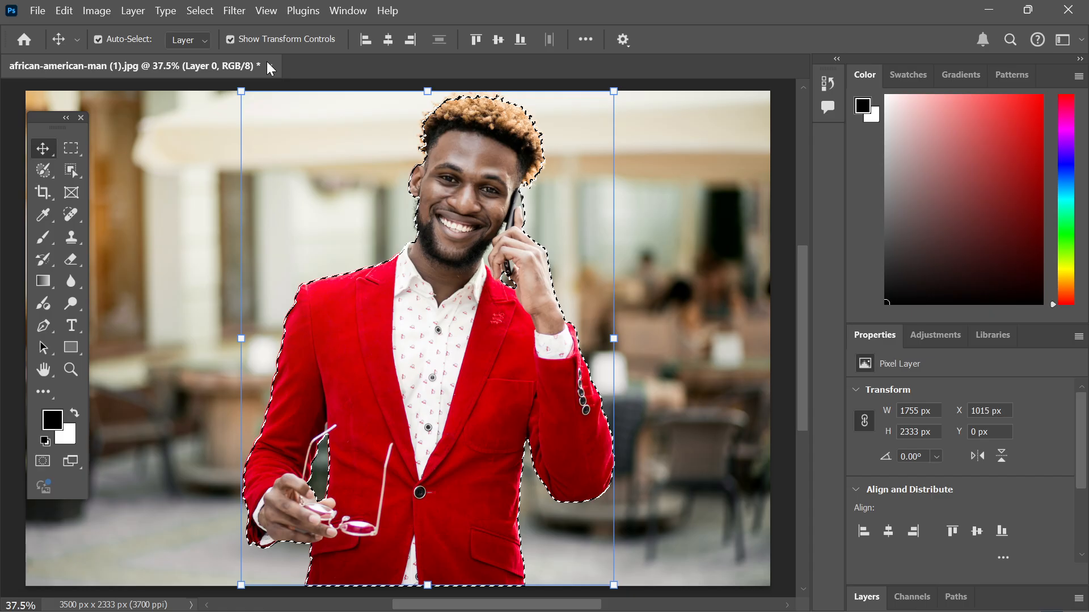
- Close the african-american-man document in Photoshop and open IMG_0676 from the Desktop, leaving its Camera Raw settings unadjusted
{"action": "left_click", "coordinate": [271, 67]}
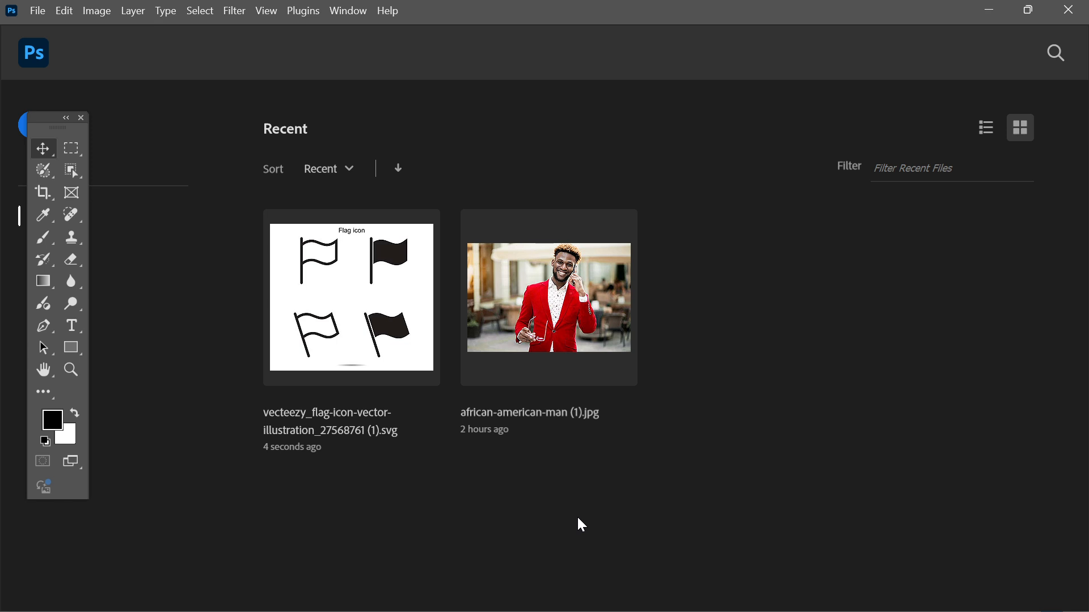
{"action": "left_click", "coordinate": [38, 11]}
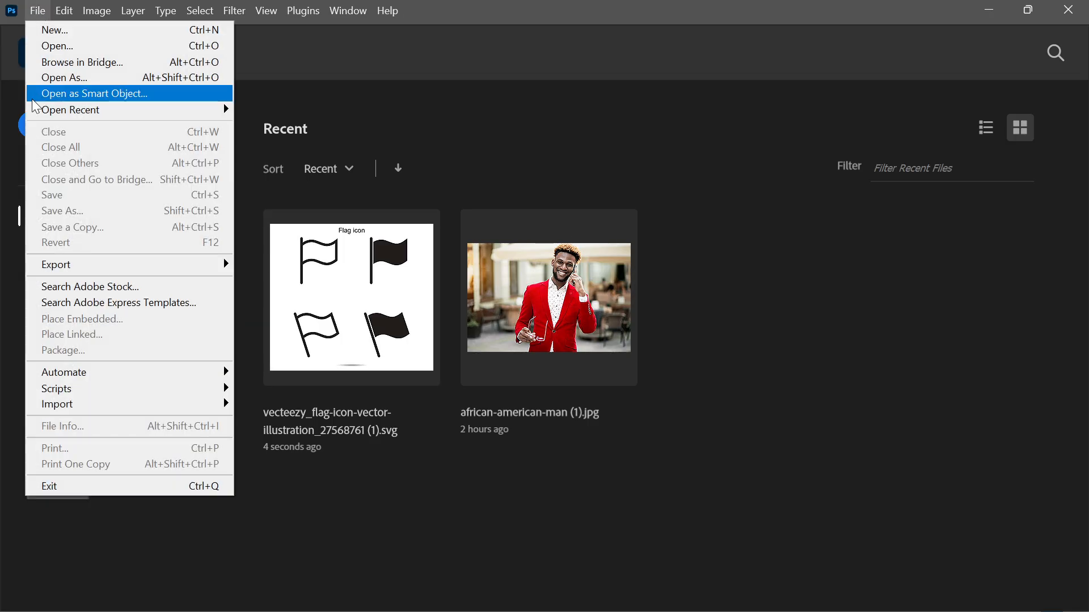
{"action": "left_click", "coordinate": [84, 45]}
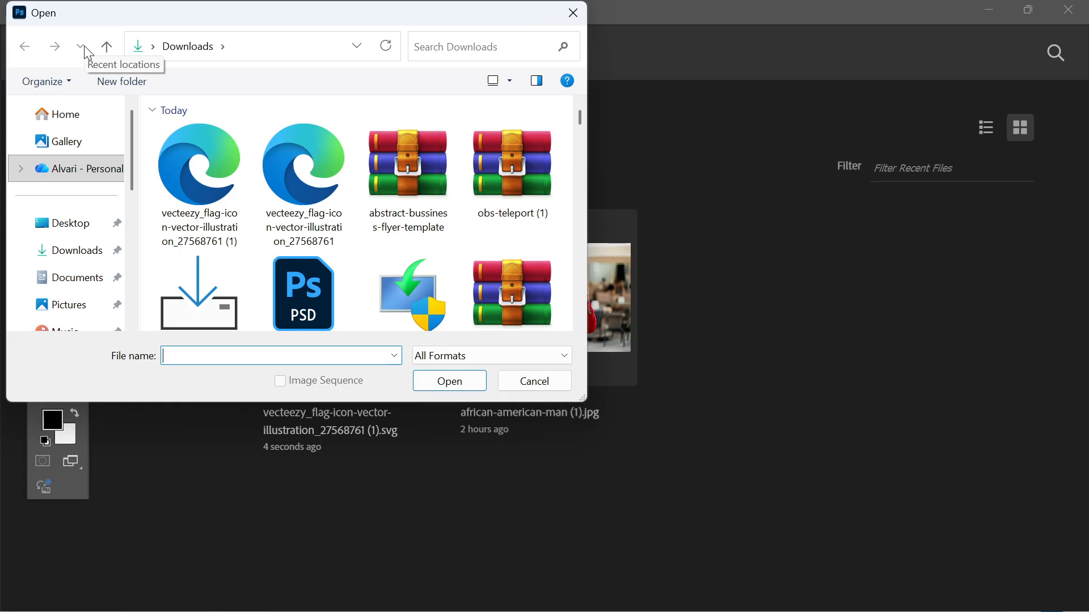
{"action": "left_click", "coordinate": [79, 231]}
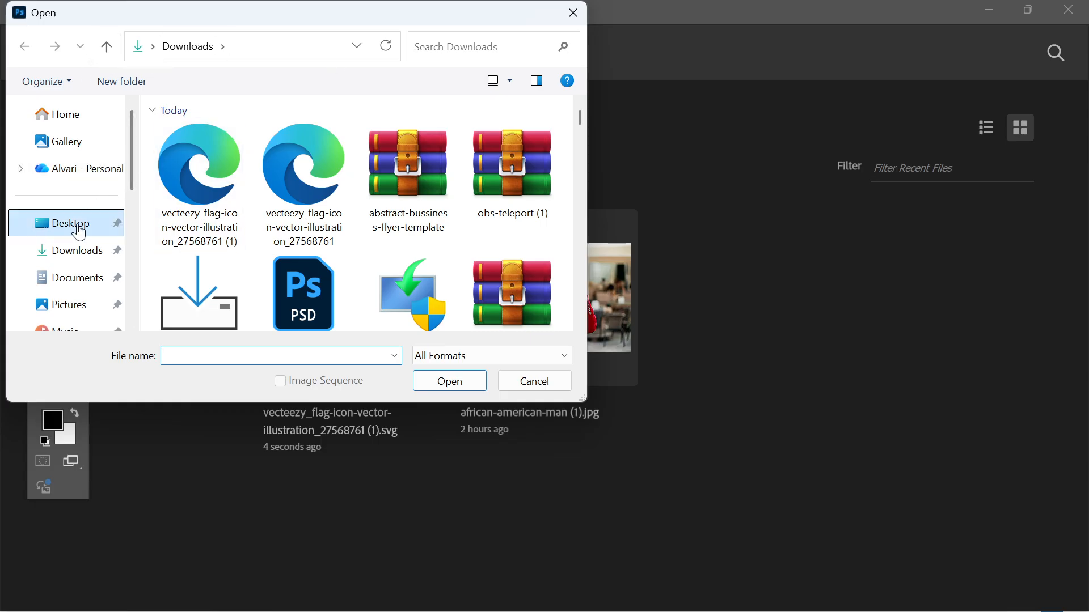
{"action": "left_click_drag", "start_coordinate": [579, 123], "coordinate": [581, 205]}
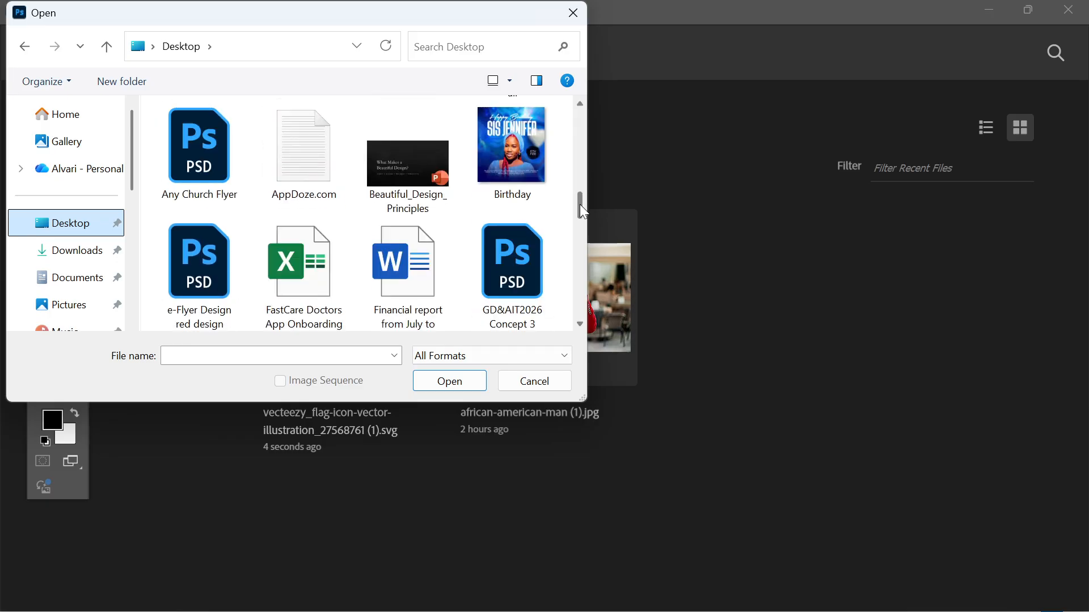
{"action": "left_click_drag", "start_coordinate": [579, 205], "coordinate": [578, 250]}
{"action": "left_click", "coordinate": [302, 145]}
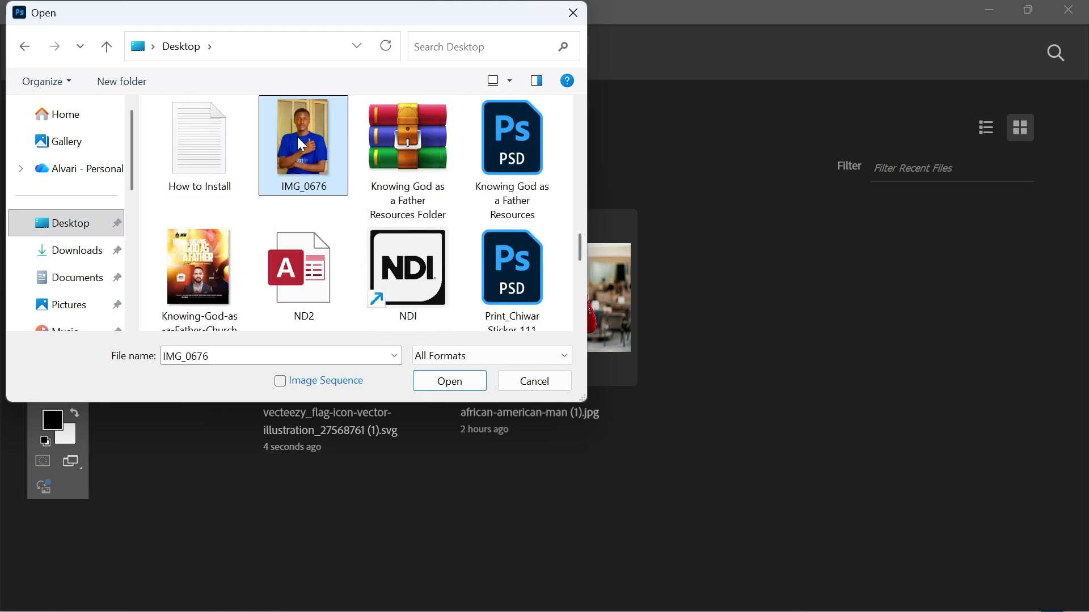
{"action": "left_click", "coordinate": [447, 378]}
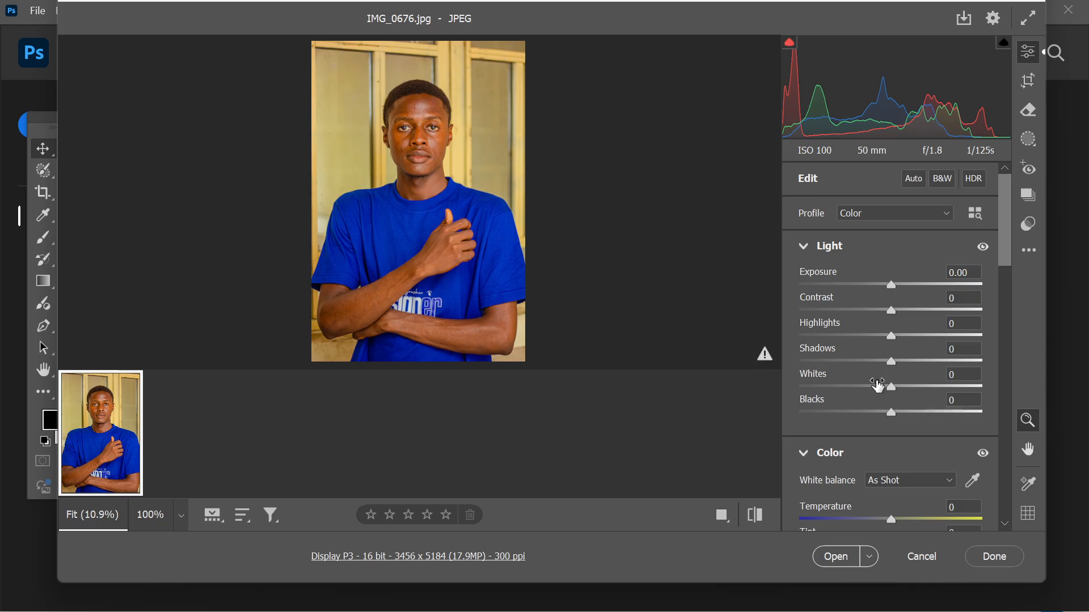
{"action": "left_click", "coordinate": [834, 556]}
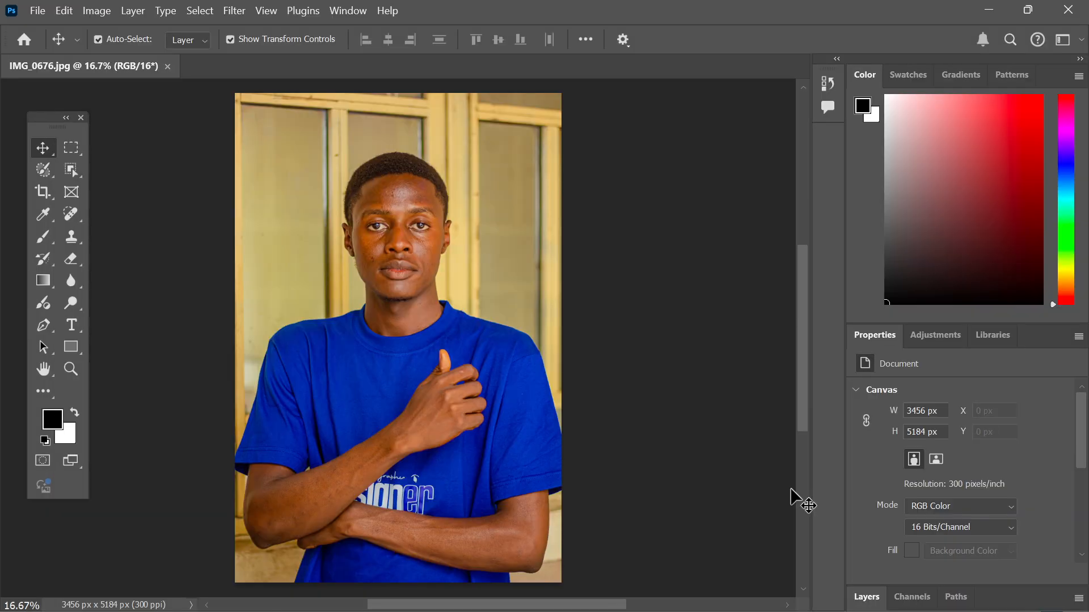
- Show the document's layers and duplicate the Background layer twice
{"action": "scroll", "coordinate": [795, 384], "scroll_direction": "up", "scroll_amount": 2}
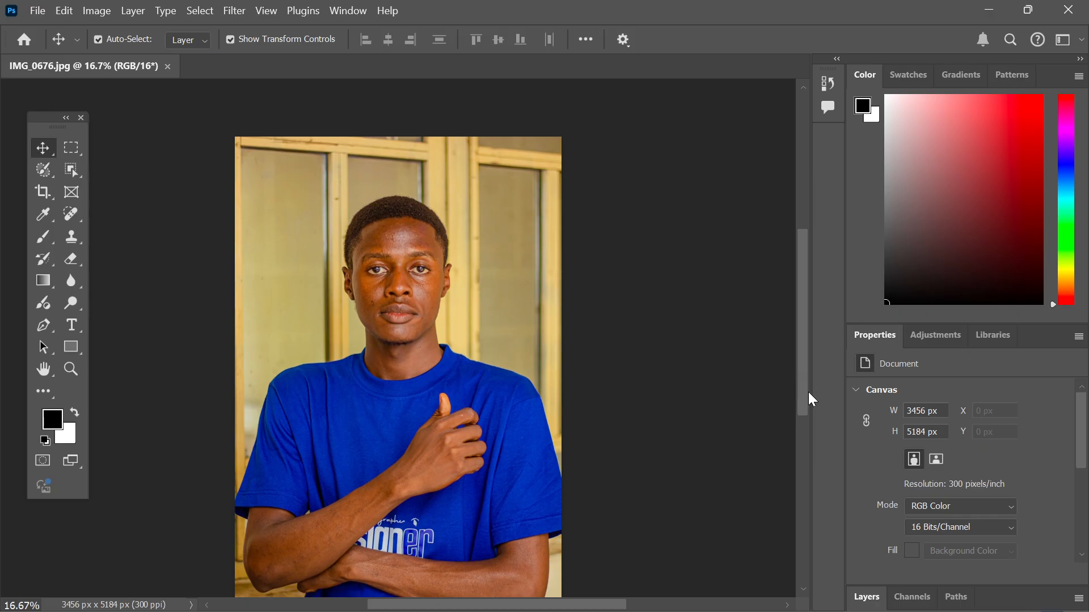
{"action": "left_click_drag", "start_coordinate": [803, 395], "coordinate": [805, 420]}
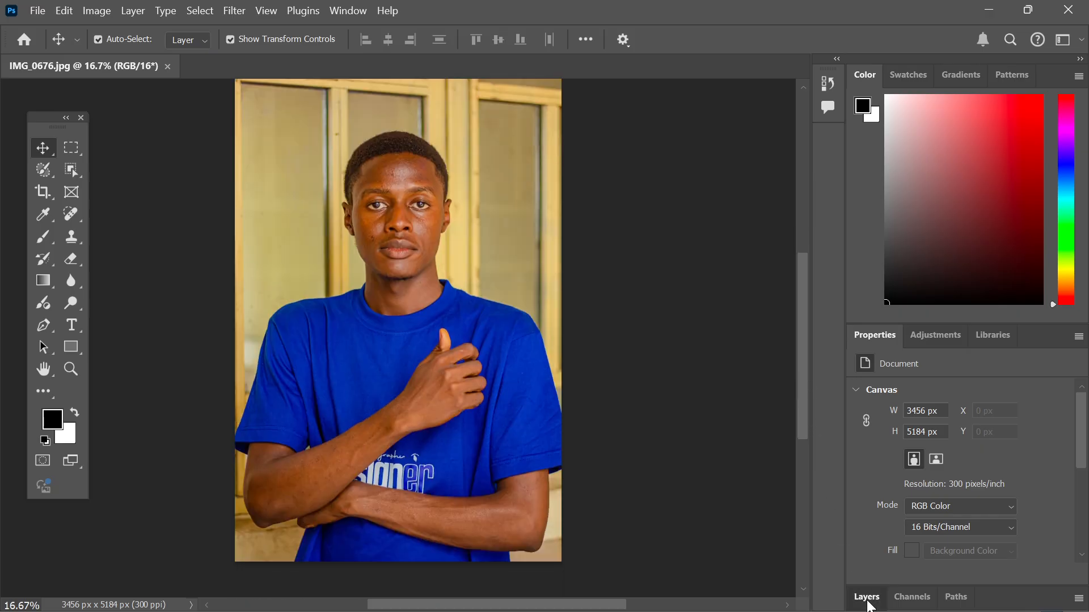
{"action": "left_click", "coordinate": [868, 598]}
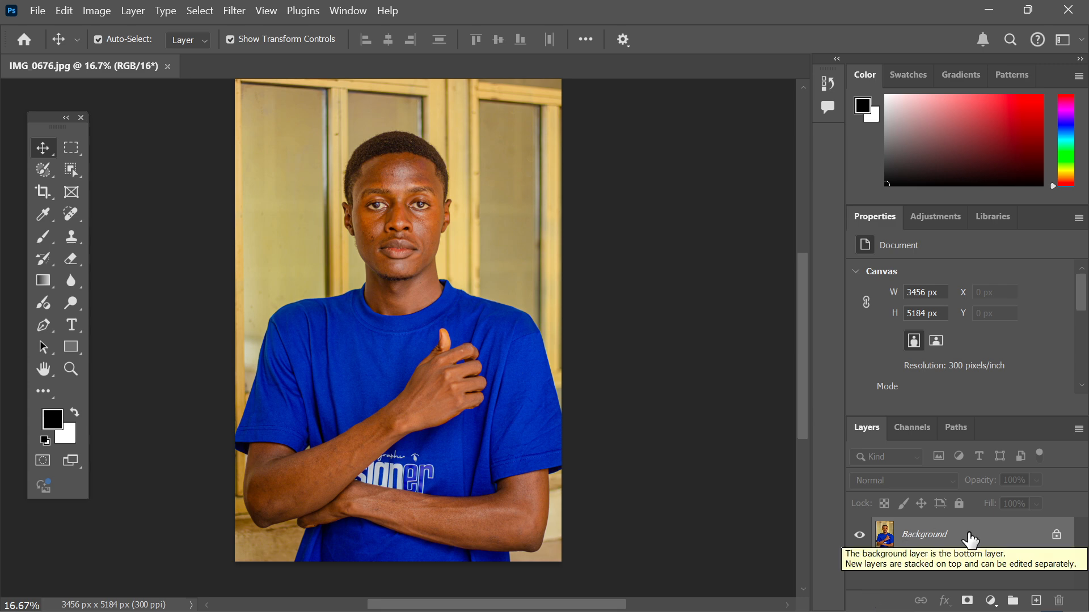
{"action": "key", "text": "ctrl+j"}
{"action": "key", "text": "ctrl+j"}
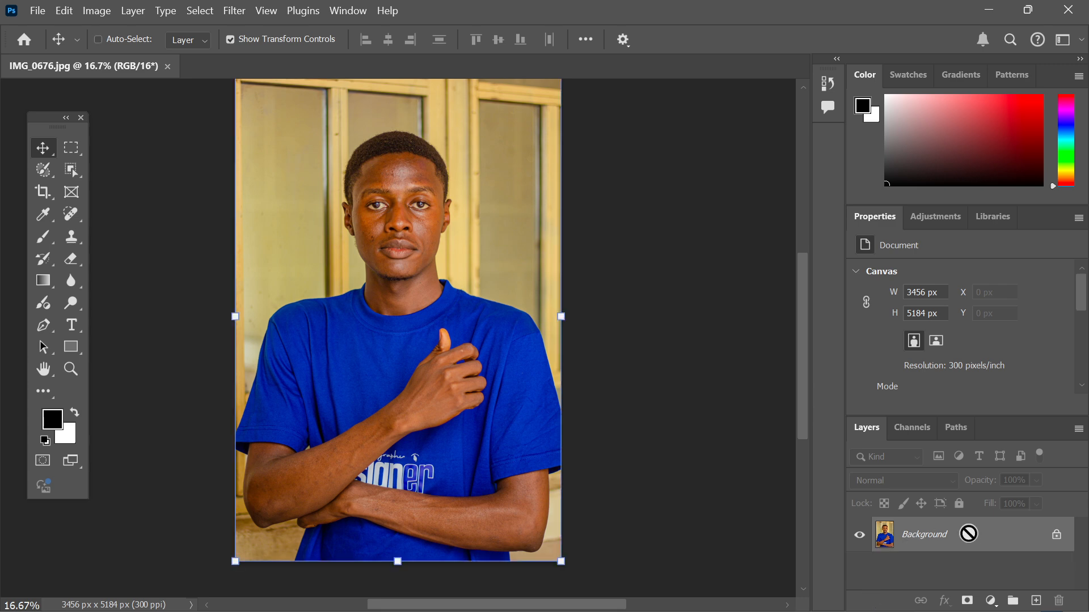
{"action": "key", "text": "ctrl"}
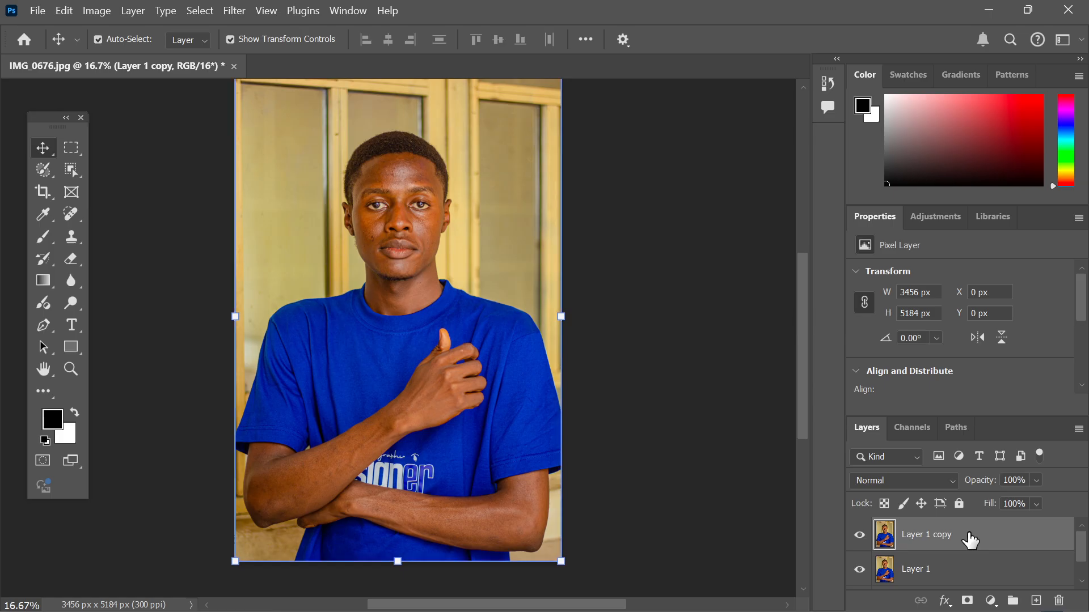
- Rename Layer 1, the lower of the two duplicates, as "colour"
{"action": "left_click_drag", "start_coordinate": [804, 372], "coordinate": [810, 410]}
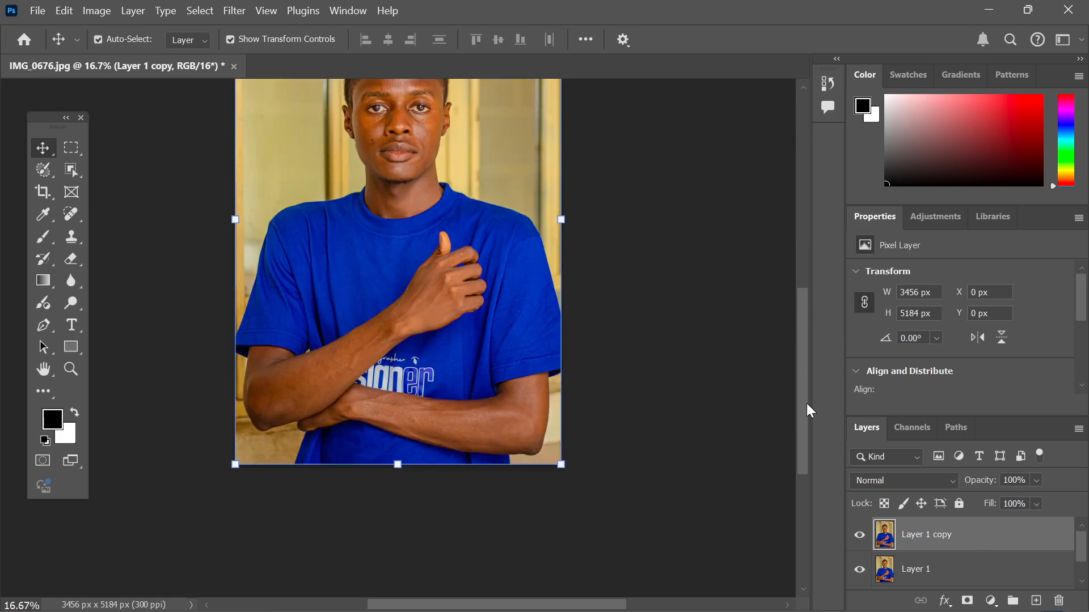
{"action": "scroll", "coordinate": [1077, 544], "scroll_direction": "down", "scroll_amount": 1}
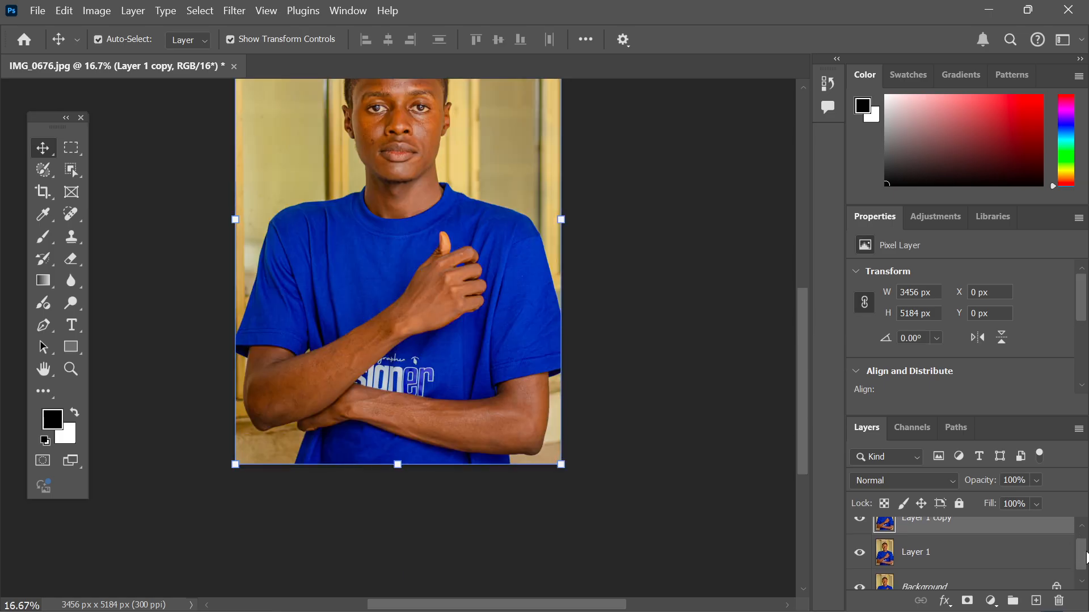
{"action": "left_click", "coordinate": [915, 558]}
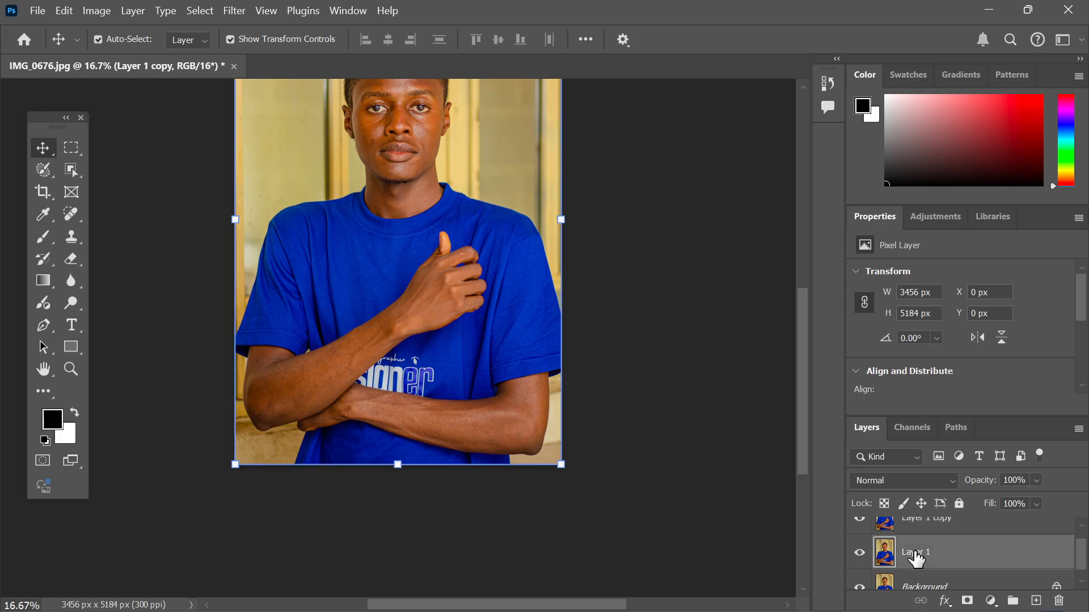
{"action": "double_click", "coordinate": [916, 554]}
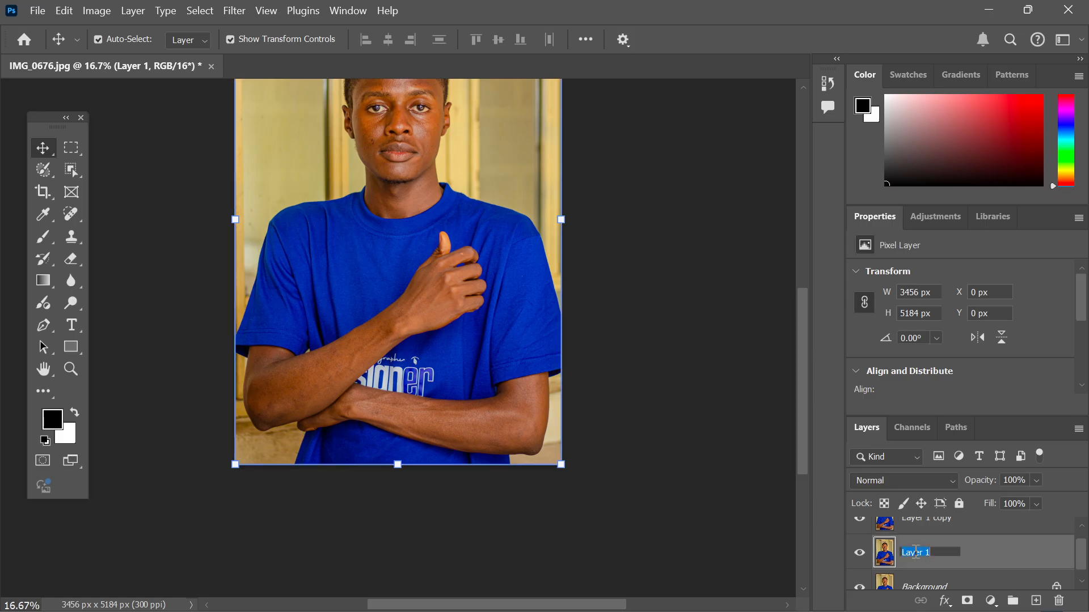
{"action": "type", "text": "colour"}
{"action": "left_click", "coordinate": [1001, 524]}
- Rename the uppermost layer, Layer 1 copy, as "texture"
{"action": "double_click", "coordinate": [937, 534]}
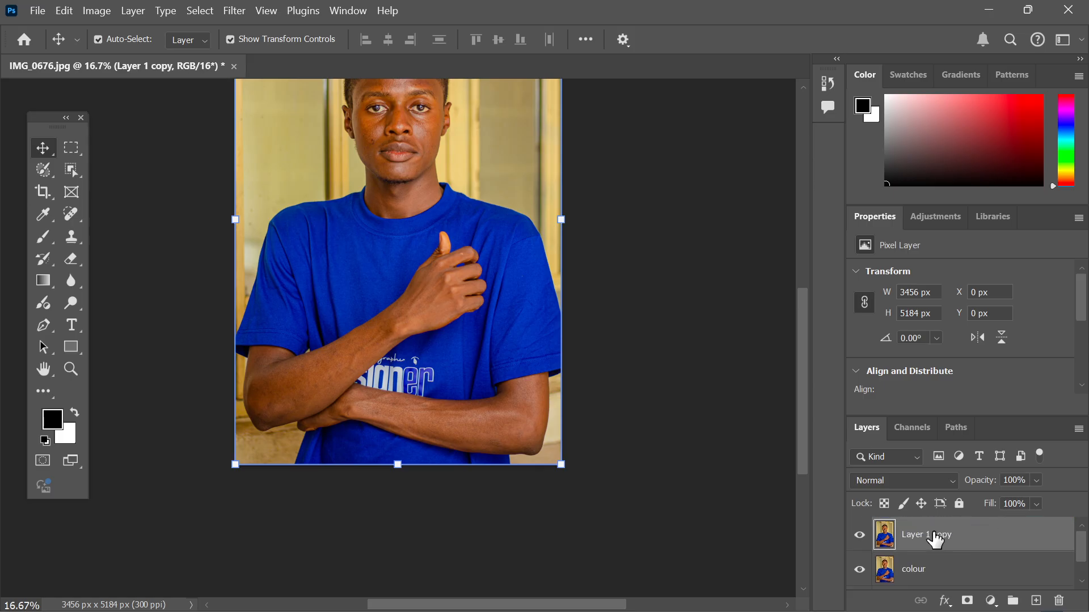
{"action": "type", "text": "tex"}
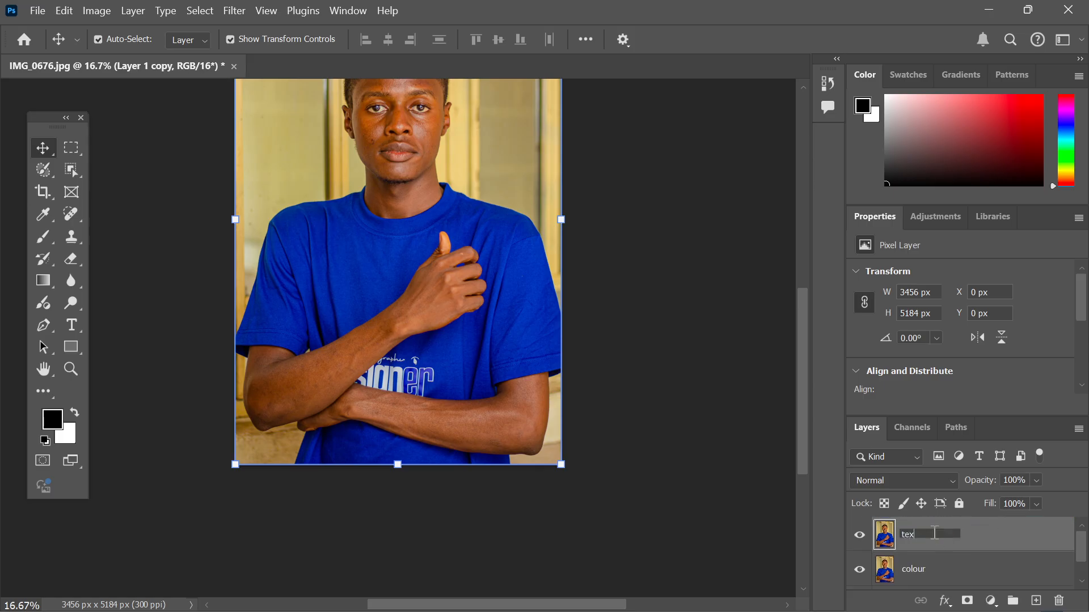
{"action": "type", "text": "ture"}
{"action": "left_click", "coordinate": [981, 541]}
- Hide the texture layer and make the colour layer active
{"action": "left_click", "coordinate": [860, 536]}
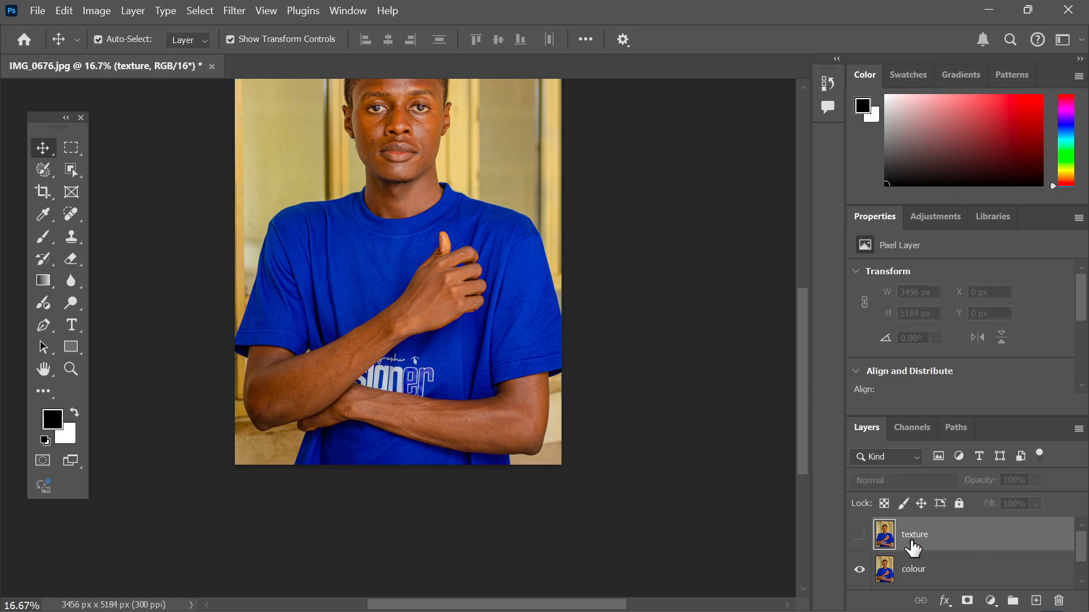
{"action": "left_click", "coordinate": [947, 583]}
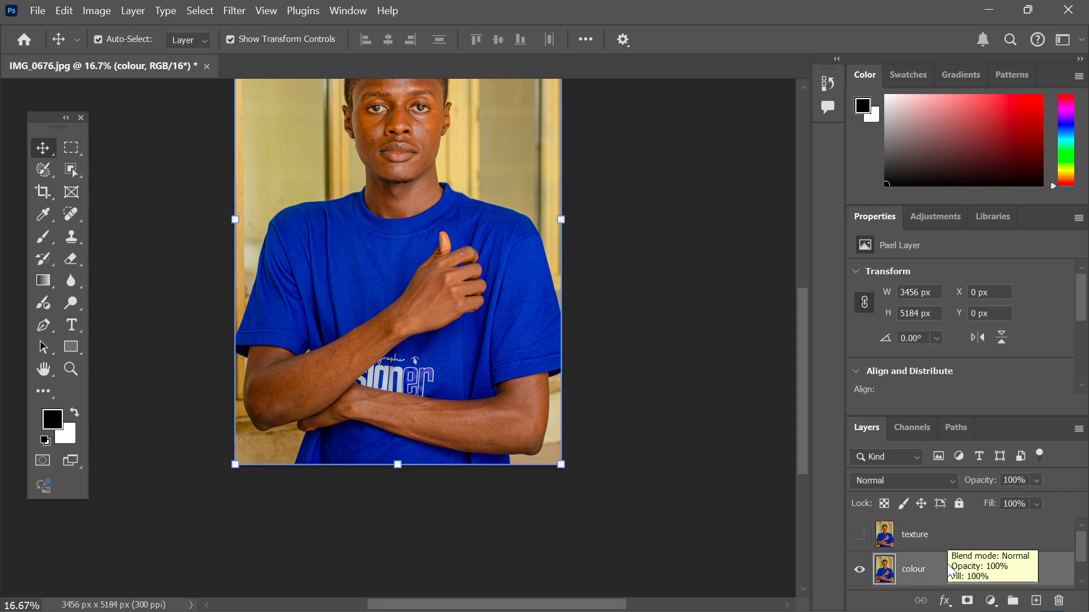
{"action": "left_click", "coordinate": [239, 11]}
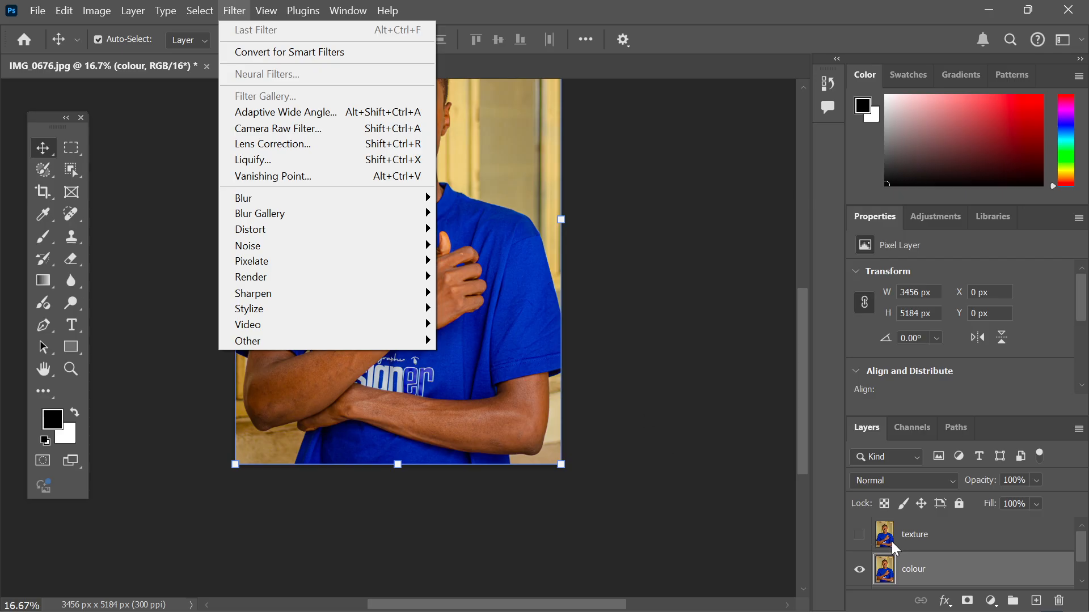
{"action": "left_click", "coordinate": [860, 534]}
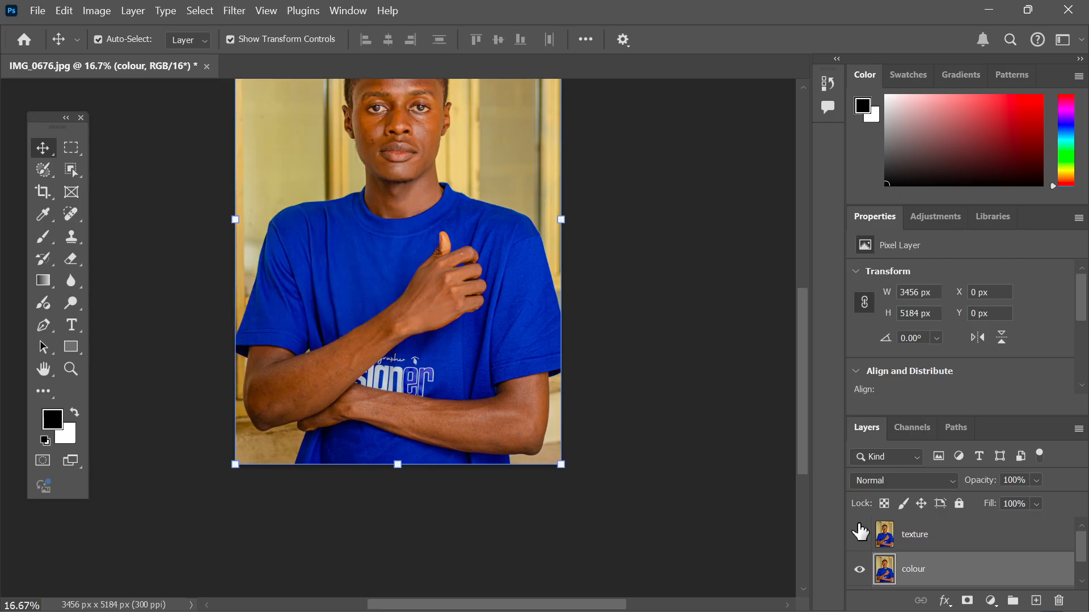
{"action": "left_click", "coordinate": [879, 545]}
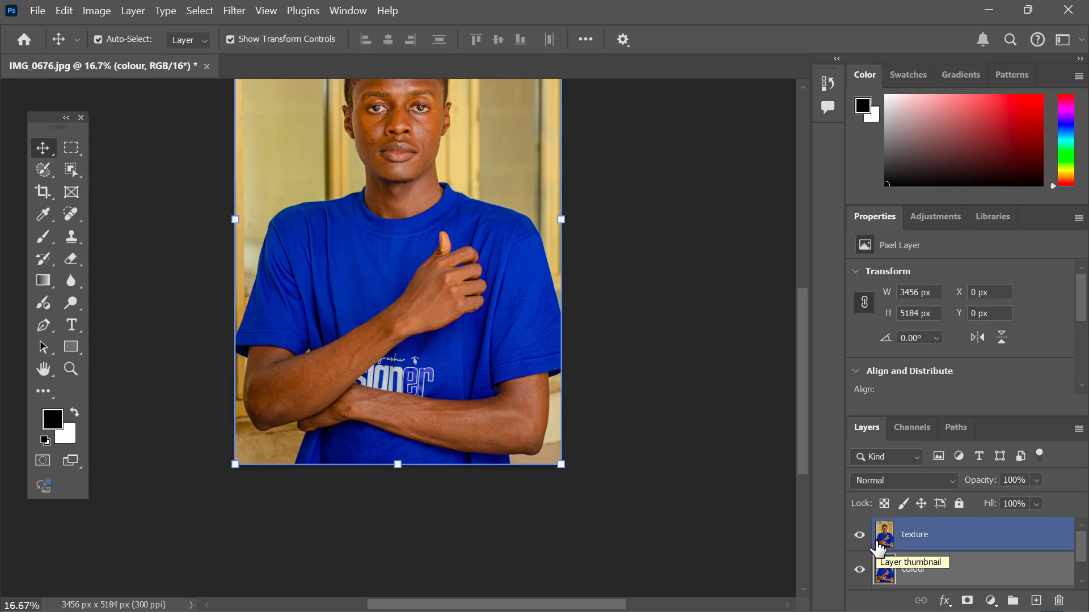
{"action": "left_click_drag", "start_coordinate": [800, 407], "coordinate": [802, 343]}
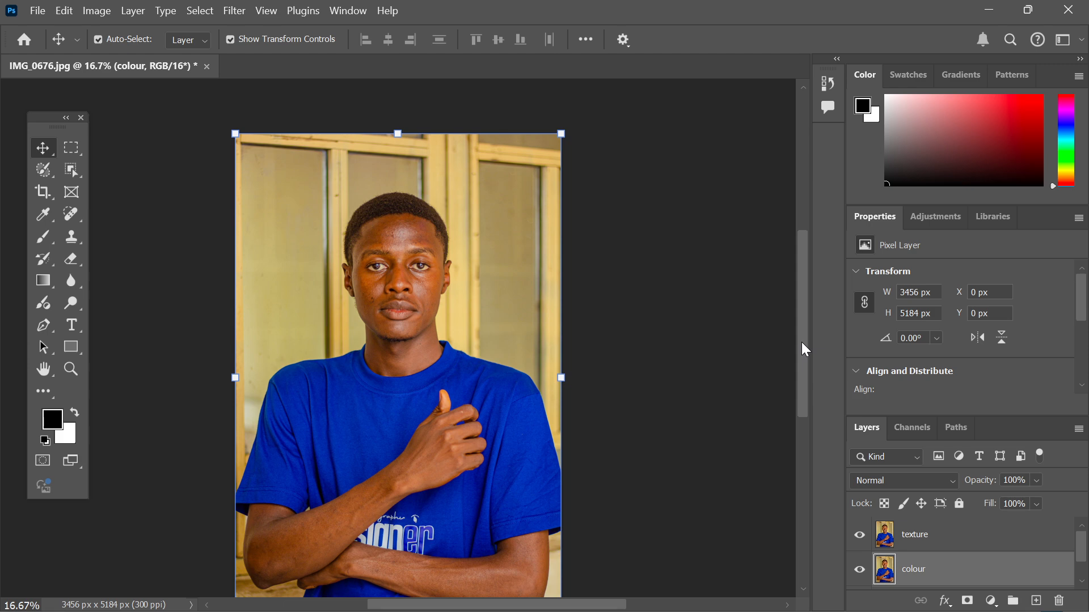
{"action": "left_click", "coordinate": [863, 539]}
{"action": "left_click", "coordinate": [859, 536]}
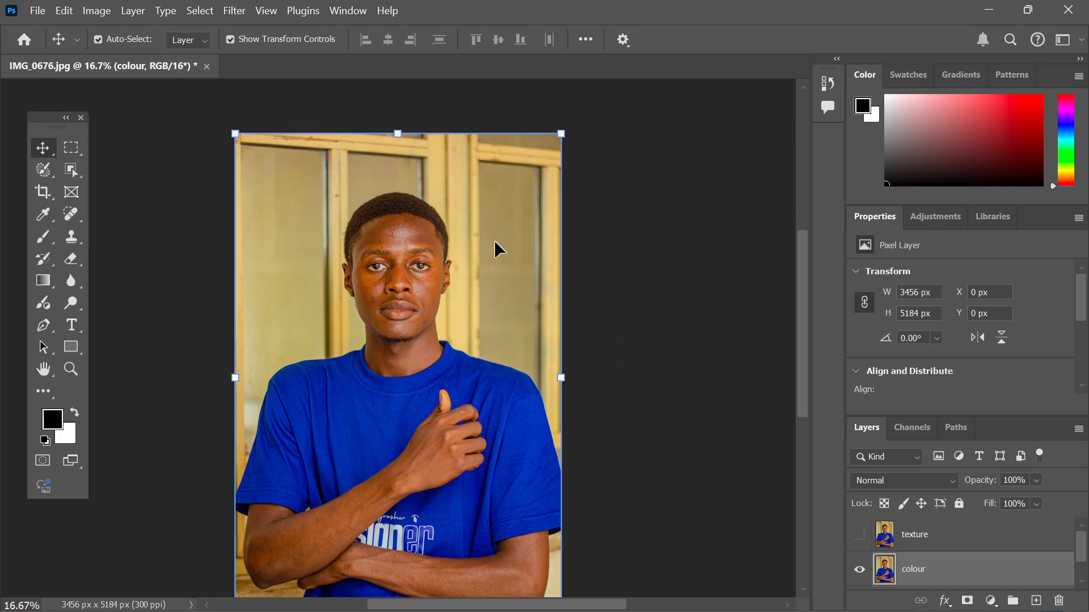
- Set up a Gaussian Blur with a 3.0-pixel radius on the colour layer, previewing the forehead skin
{"action": "left_click", "coordinate": [237, 11]}
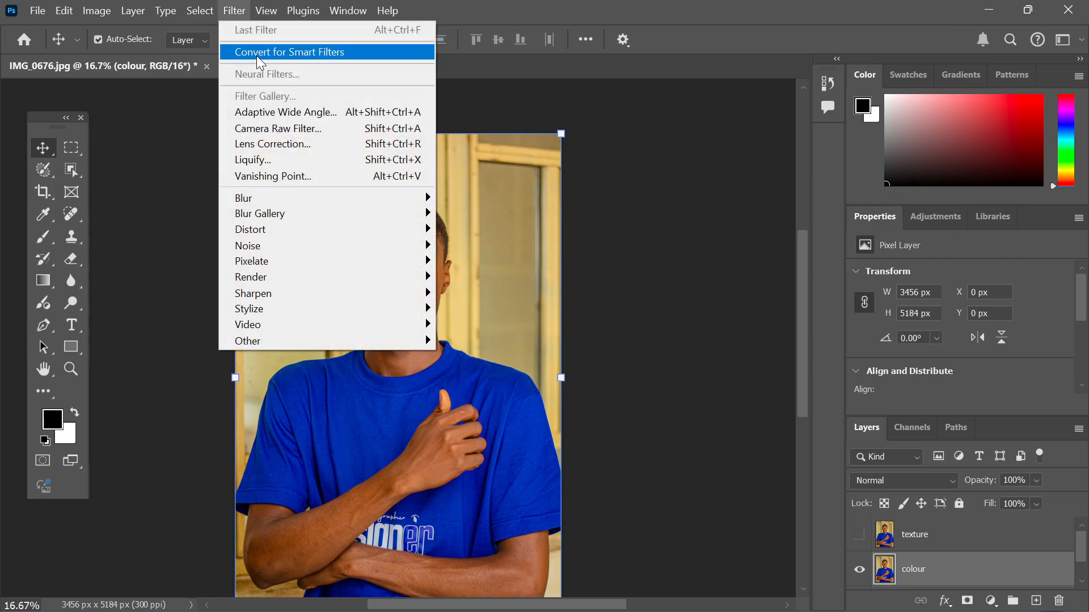
{"action": "mouse_move", "coordinate": [285, 193]}
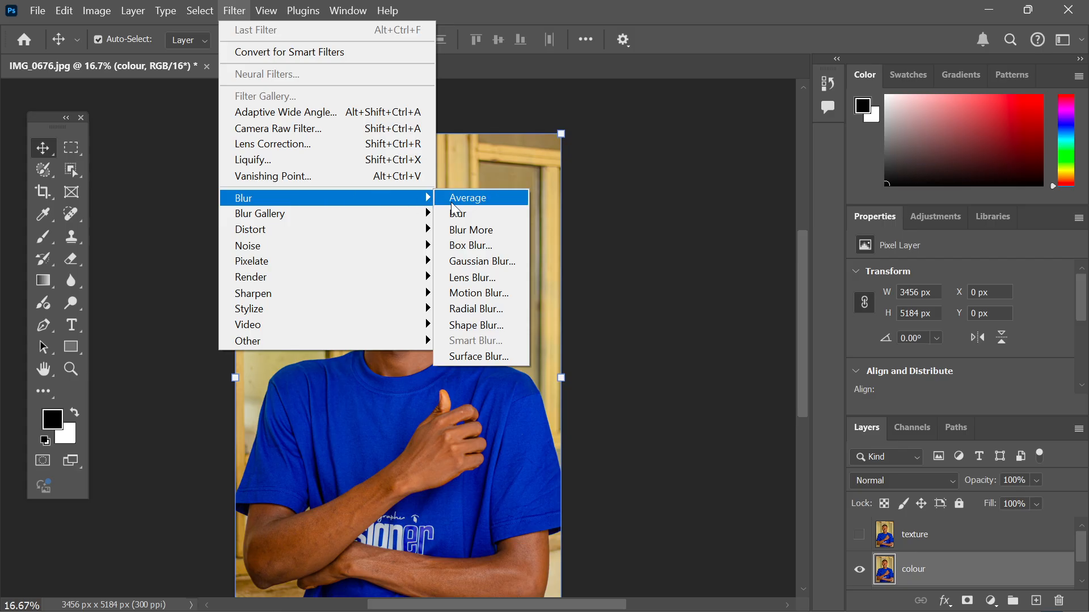
{"action": "left_click", "coordinate": [483, 258]}
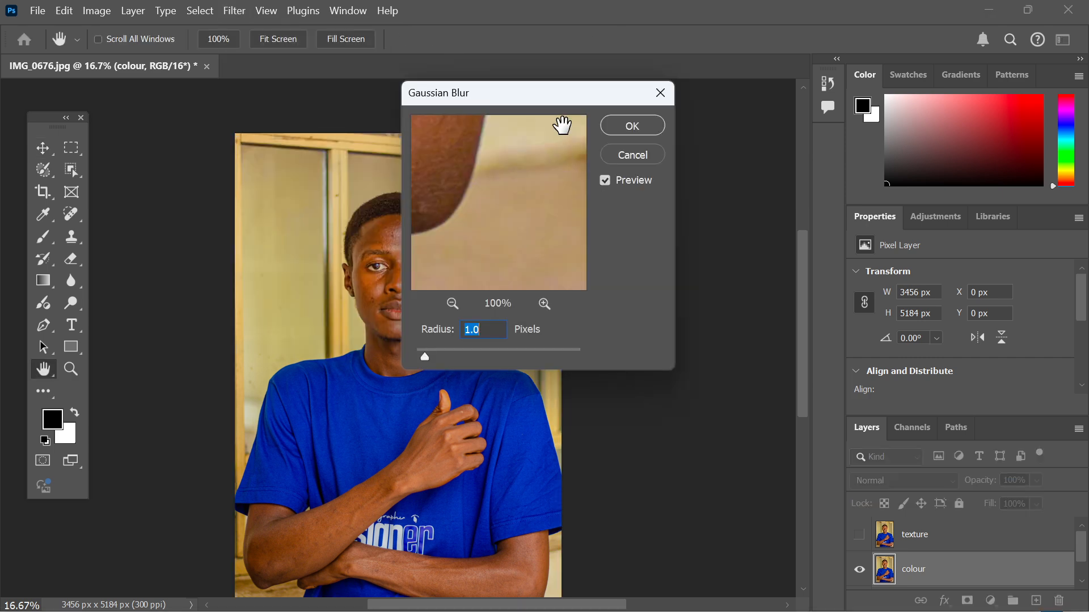
{"action": "left_click_drag", "start_coordinate": [553, 102], "coordinate": [666, 96]}
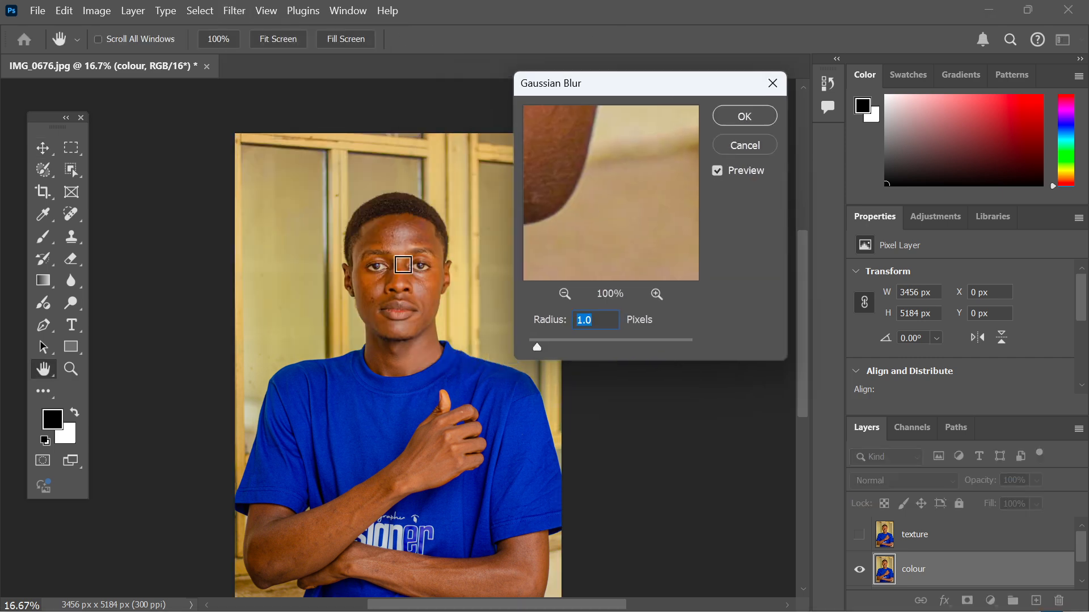
{"action": "left_click", "coordinate": [402, 247]}
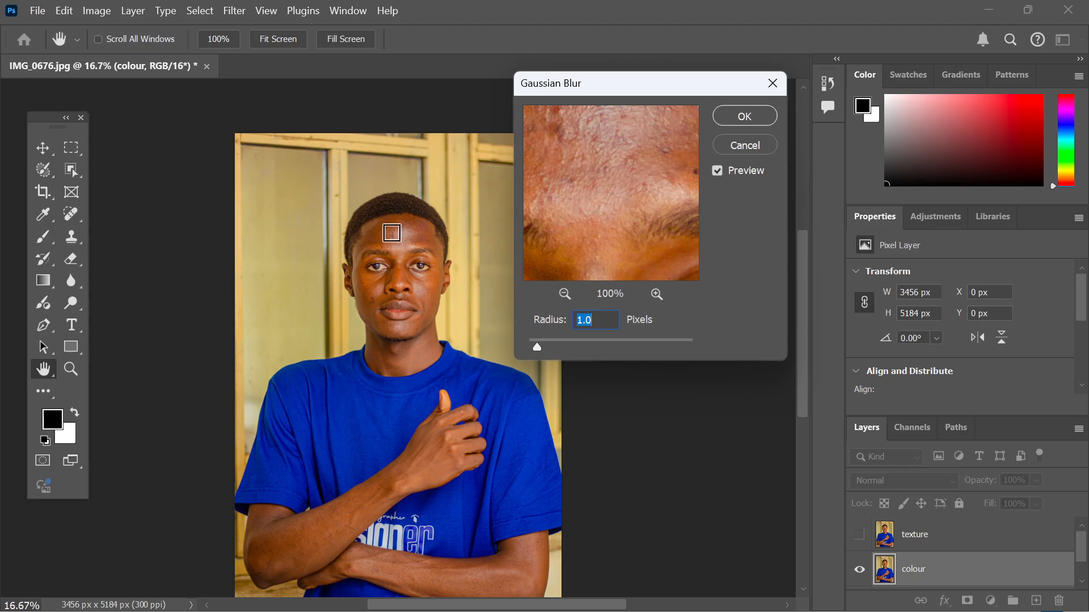
{"action": "left_click", "coordinate": [392, 232]}
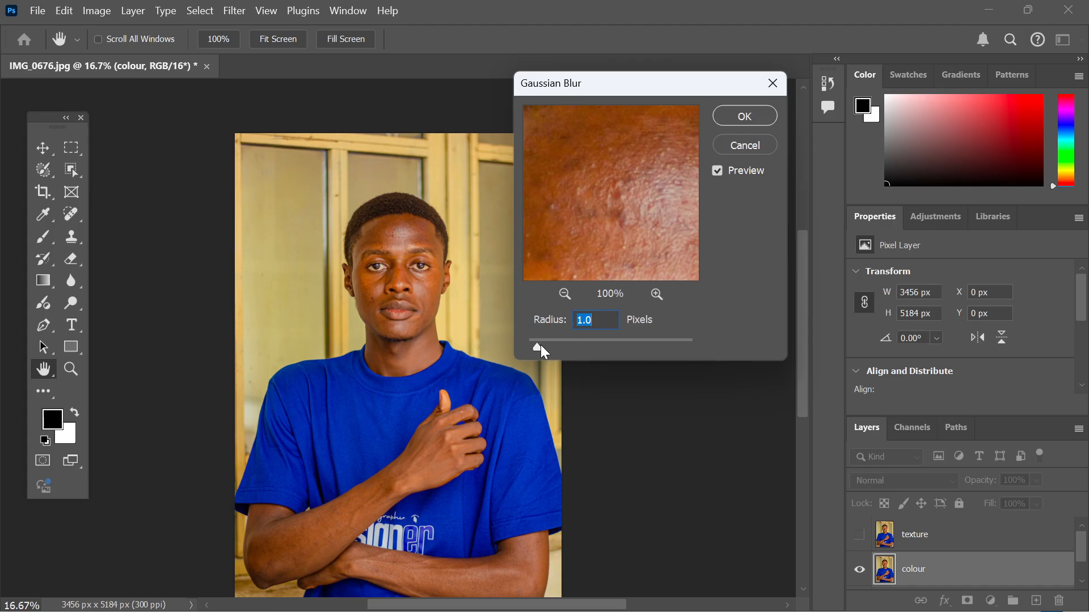
{"action": "left_click_drag", "start_coordinate": [541, 348], "coordinate": [549, 350]}
{"action": "left_click_drag", "start_coordinate": [549, 349], "coordinate": [554, 345]}
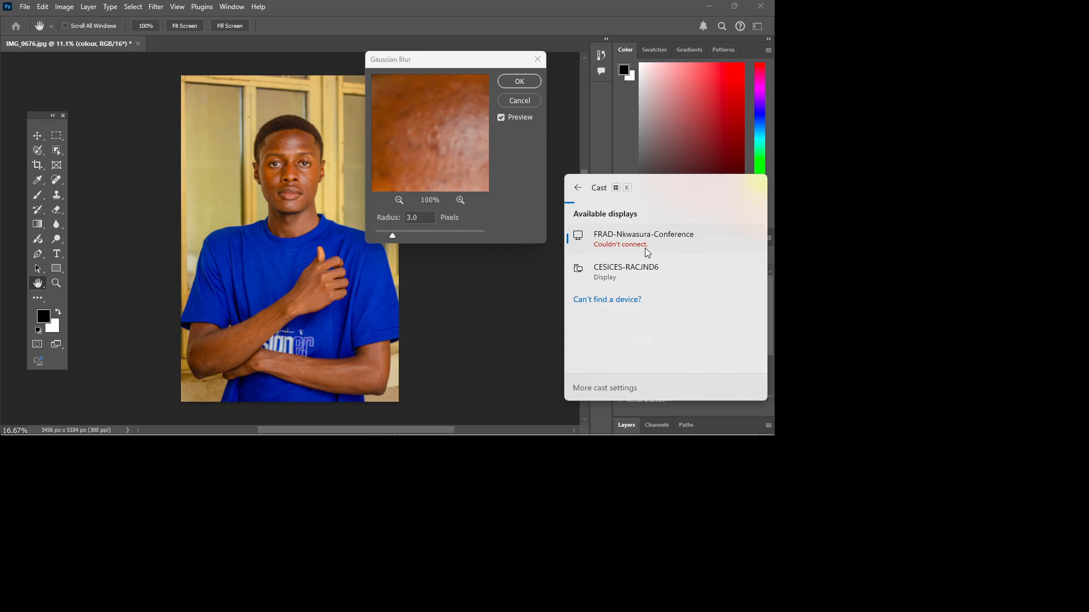
- Connect to the FRAD-Nkwasura-Conference wireless display and close the casting options
{"action": "left_click", "coordinate": [641, 243]}
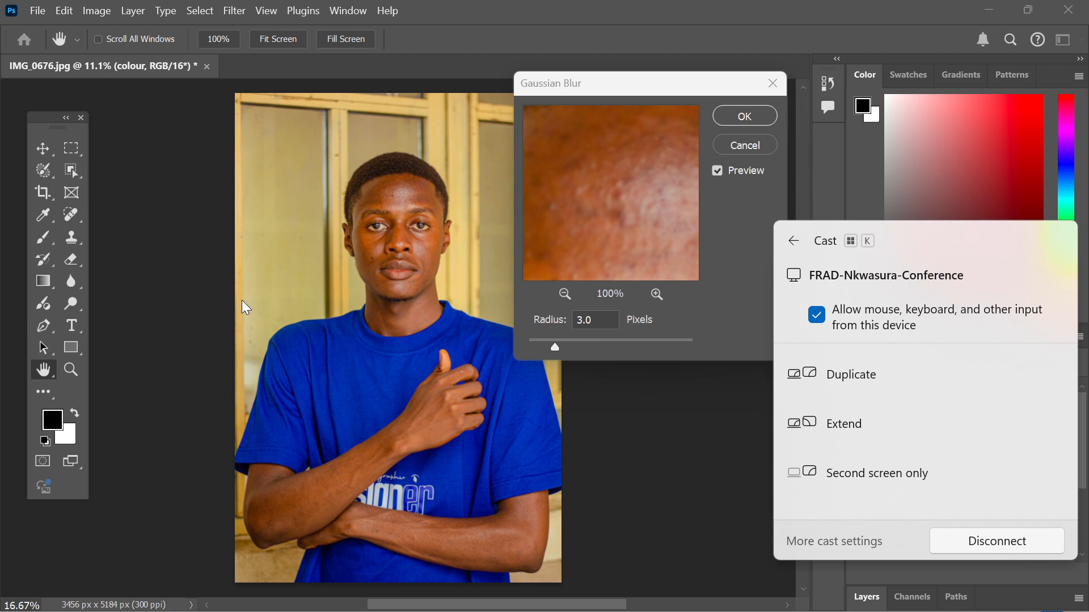
{"action": "left_click", "coordinate": [611, 424]}
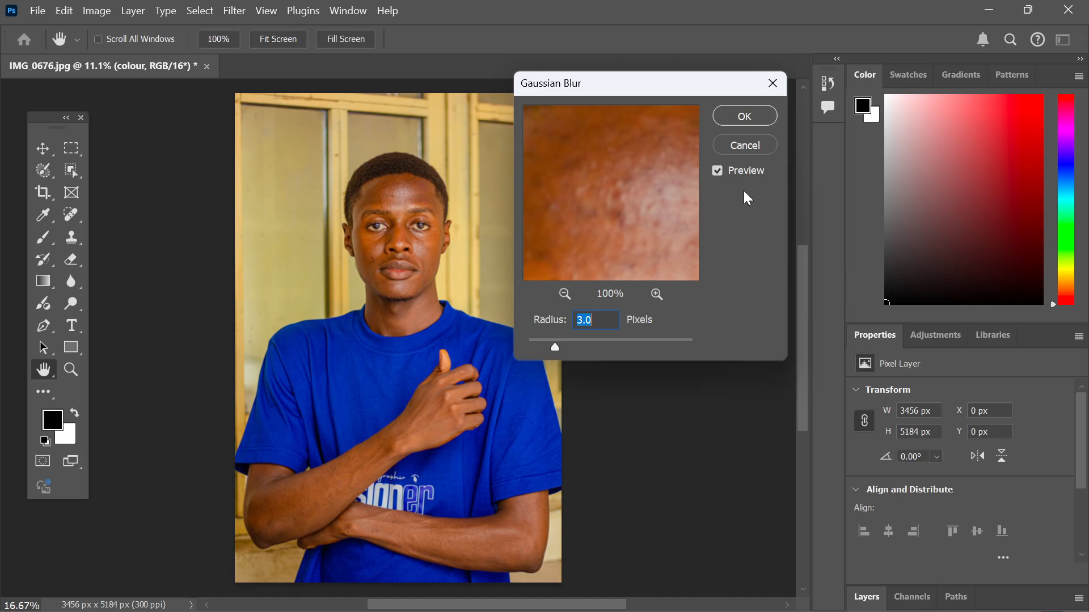
- Apply the Gaussian Blur to the colour layer and bring the document's layer list back into view
{"action": "left_click", "coordinate": [757, 117]}
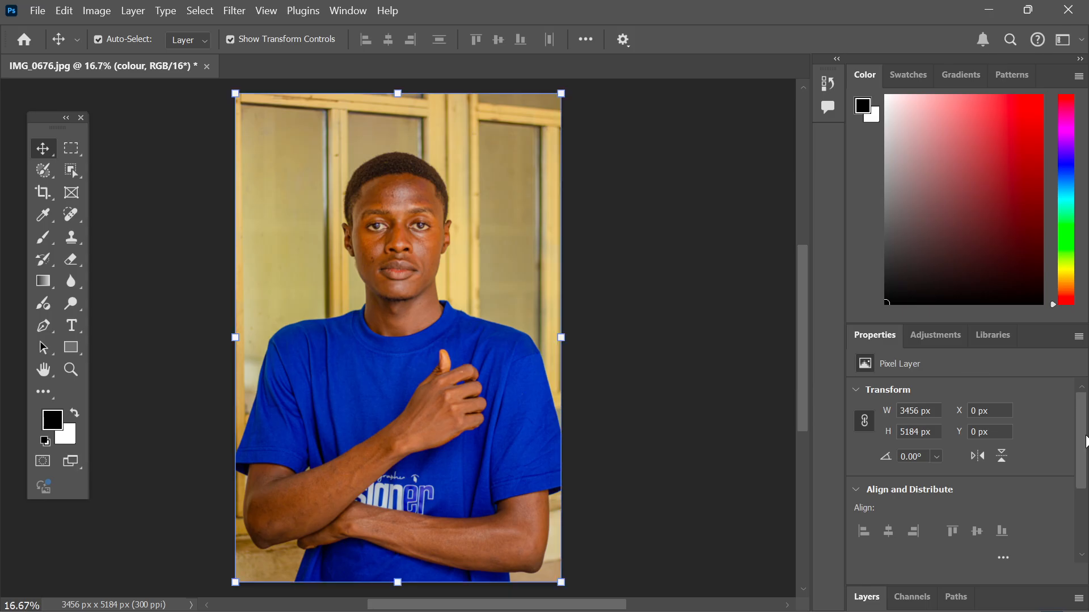
{"action": "left_click_drag", "start_coordinate": [1086, 441], "coordinate": [1086, 522]}
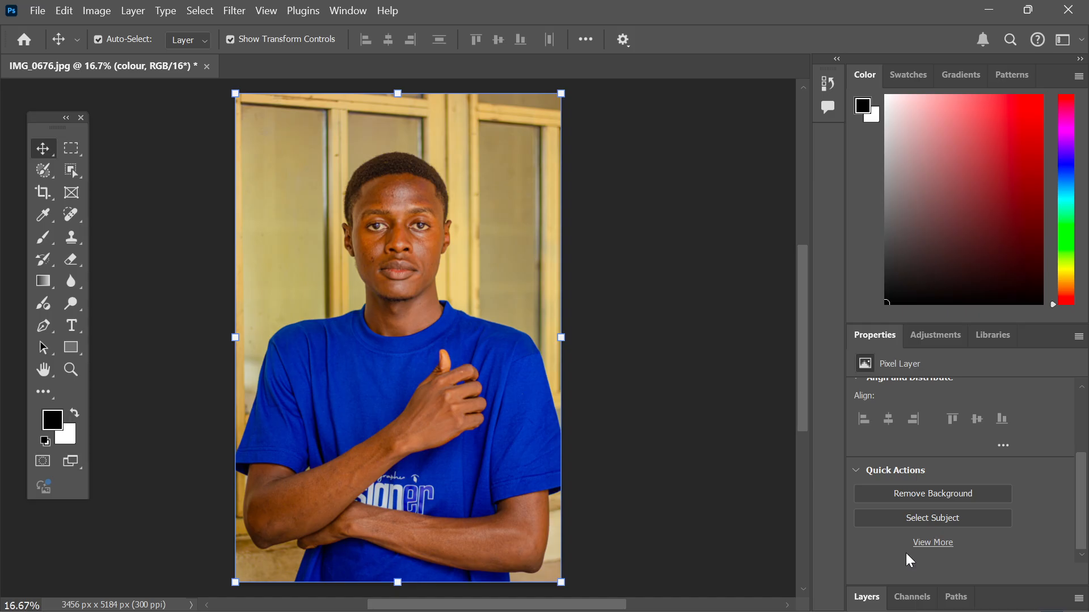
{"action": "left_click", "coordinate": [869, 597]}
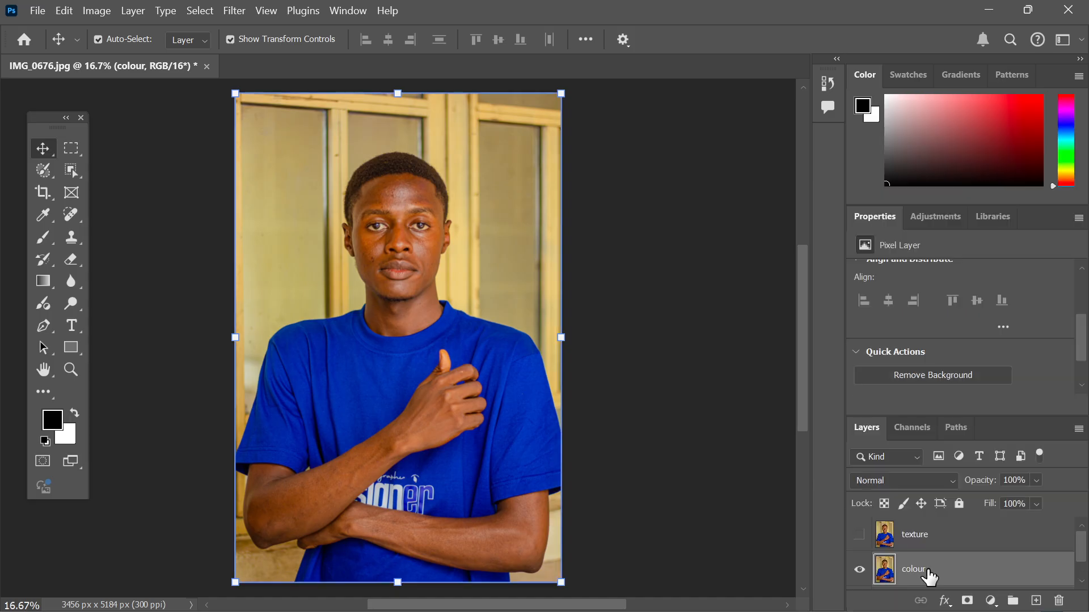
{"action": "left_click", "coordinate": [233, 11]}
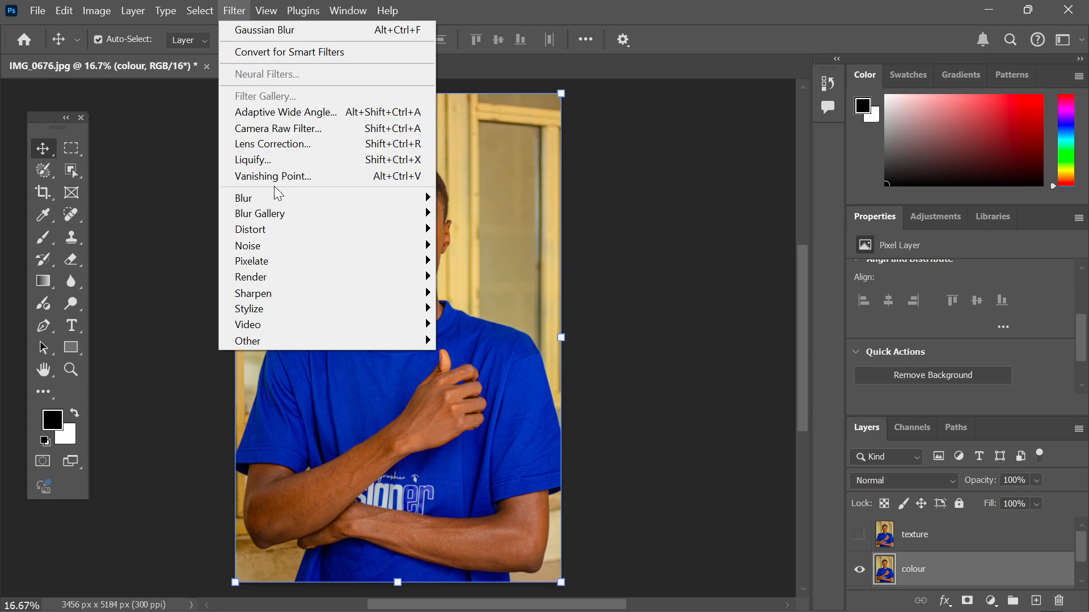
{"action": "mouse_move", "coordinate": [282, 204]}
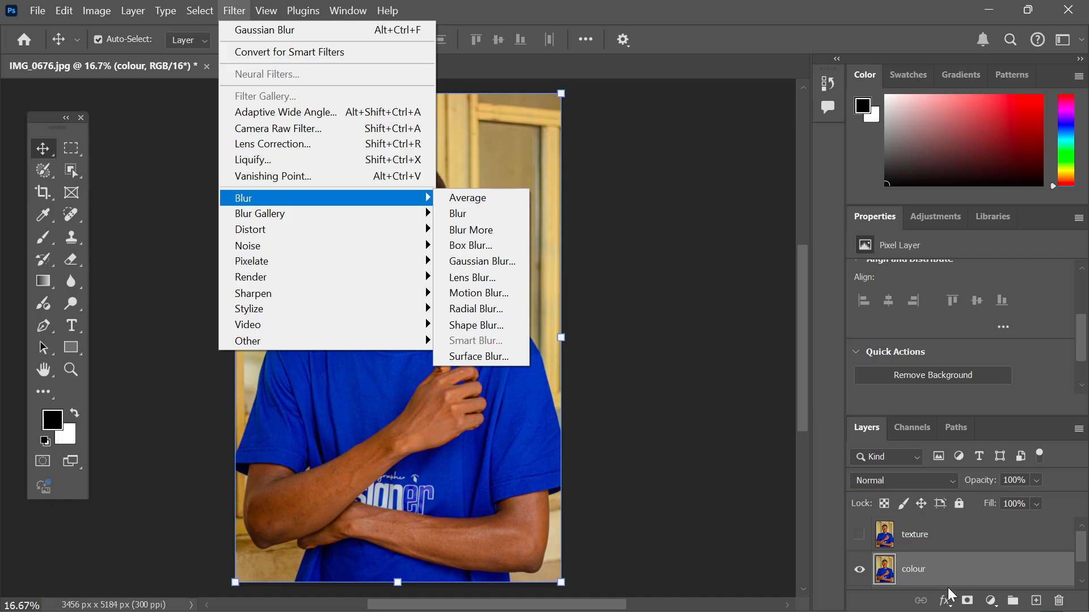
{"action": "left_click", "coordinate": [959, 567]}
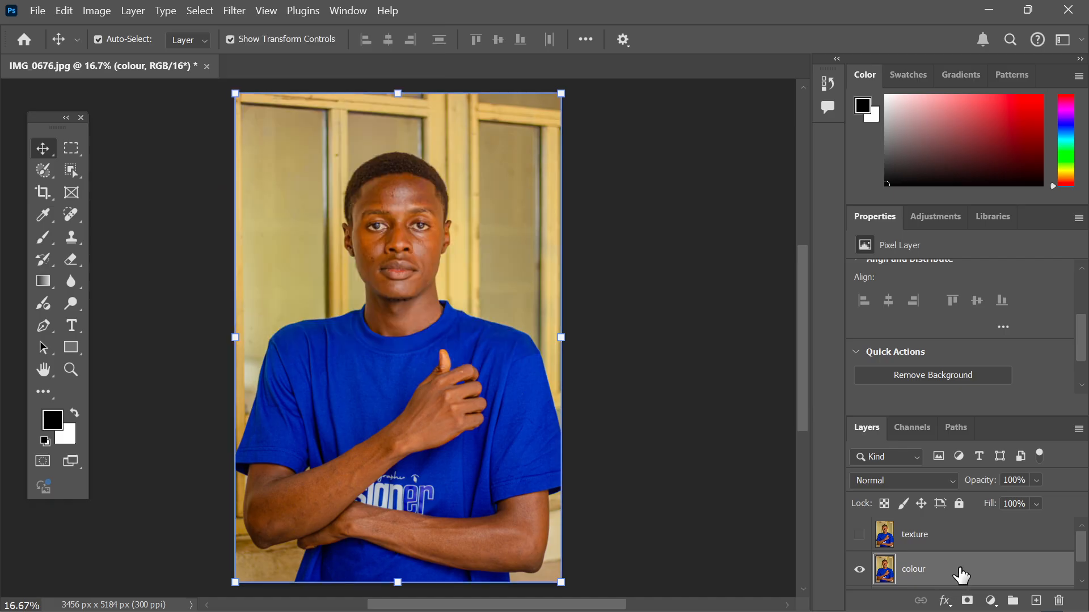
- Make the texture layer active and visible again
{"action": "left_click", "coordinate": [940, 543]}
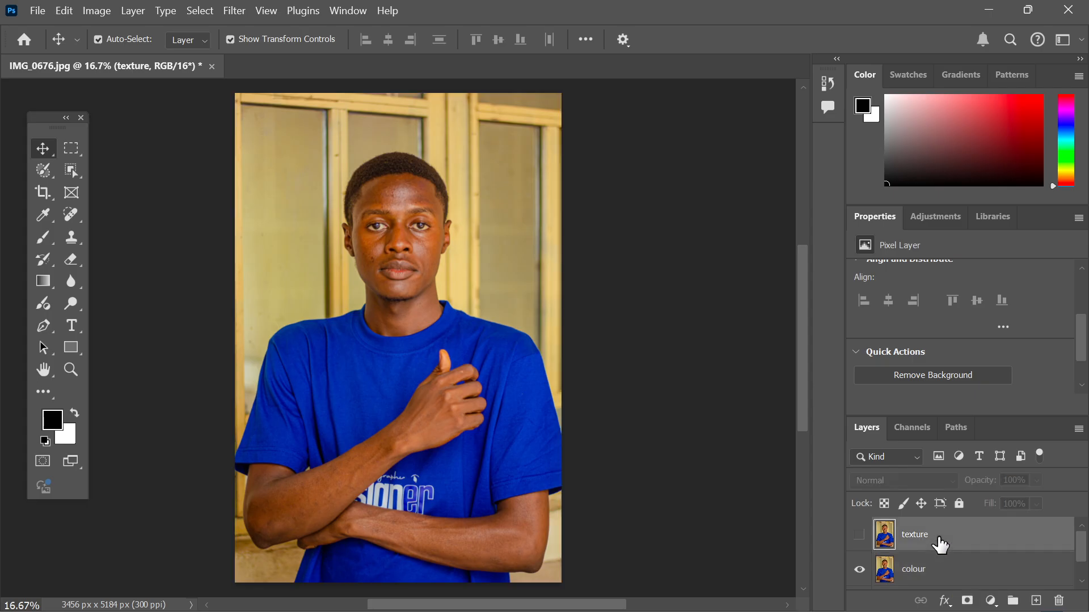
{"action": "left_click", "coordinate": [859, 534]}
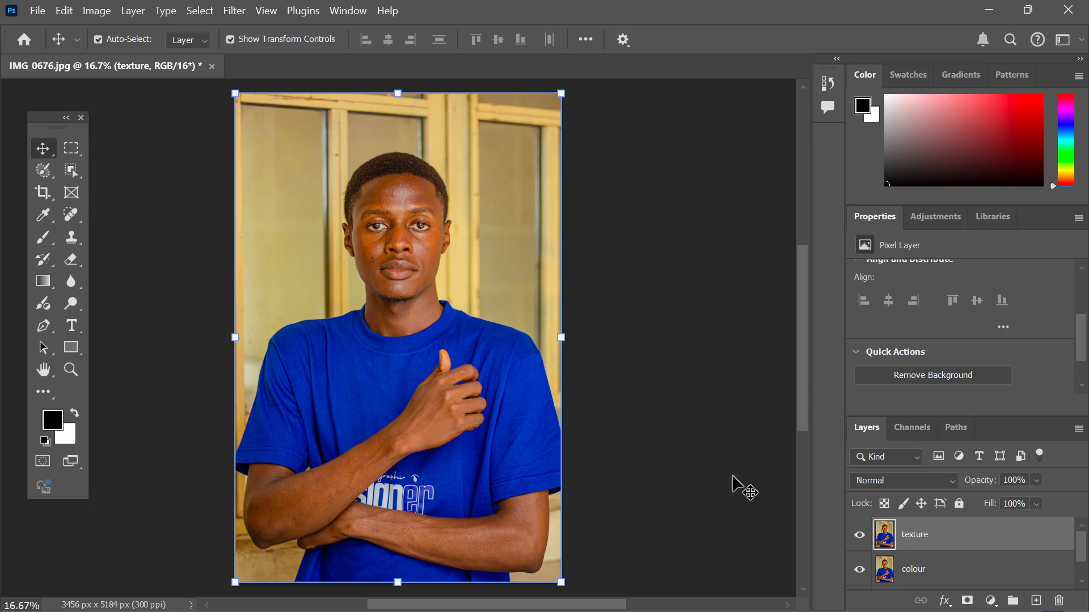
- Compare the face with the texture layer shown and hidden, viewing it at 33.3% zoom
{"action": "key", "text": "ctrl"}
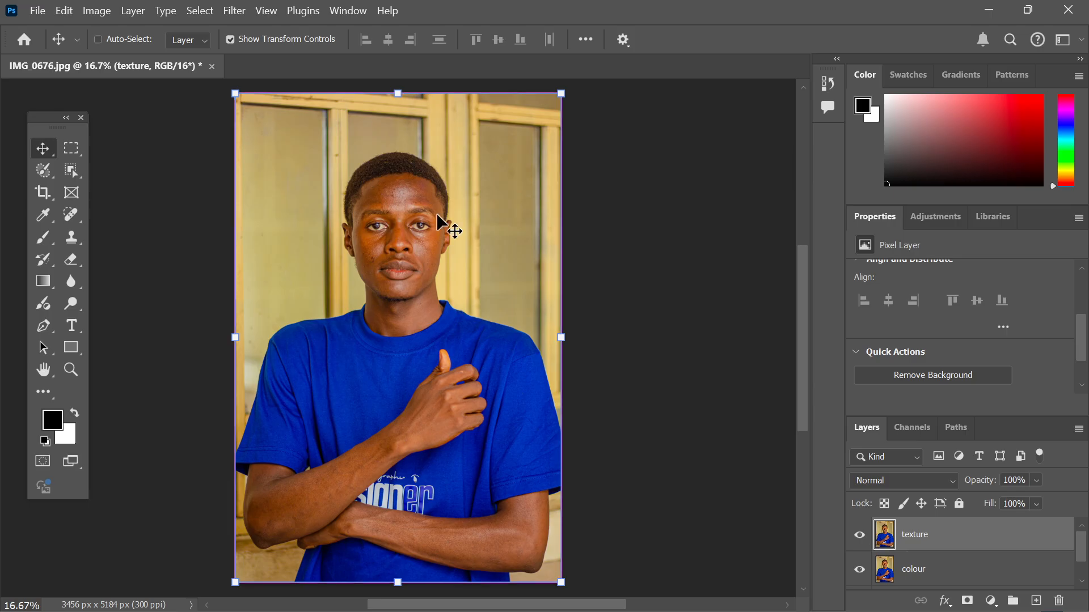
{"action": "key", "text": "ctrl+plus"}
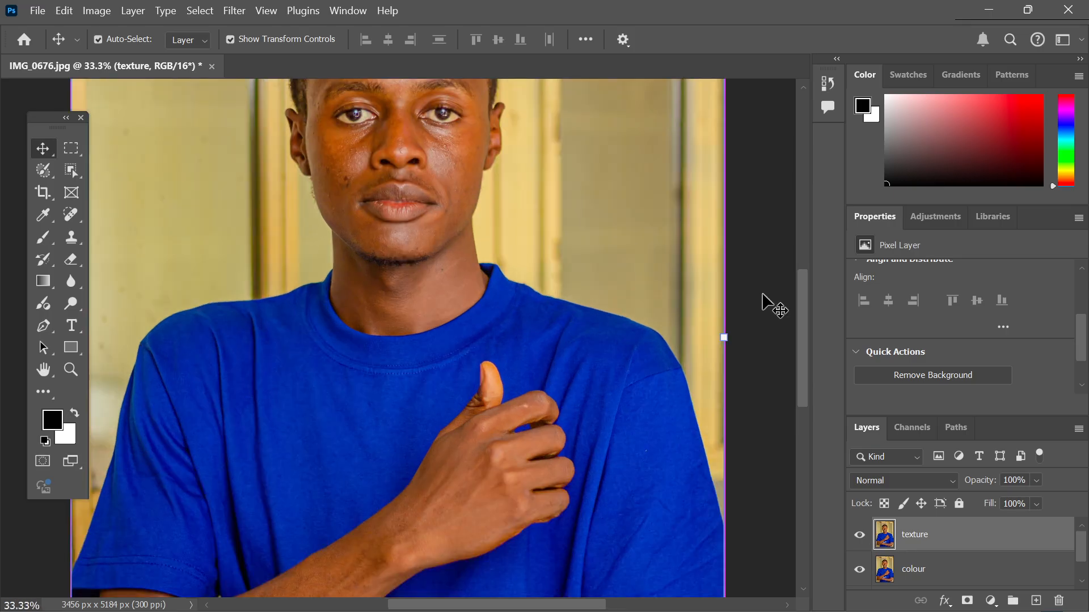
{"action": "scroll", "coordinate": [763, 296], "scroll_direction": "up", "scroll_amount": 5}
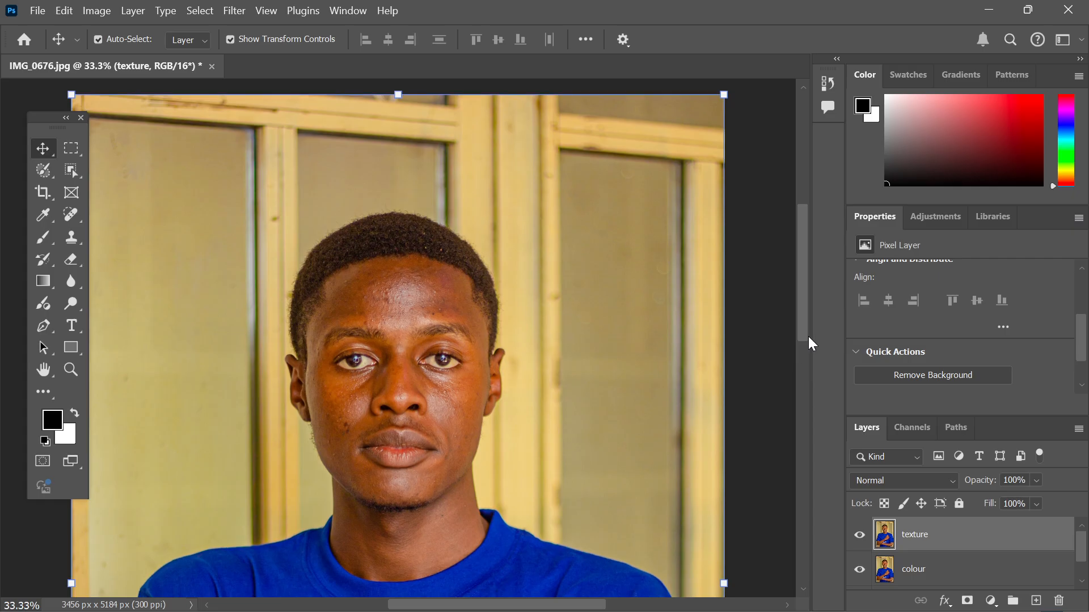
{"action": "scroll", "coordinate": [809, 336], "scroll_direction": "down", "scroll_amount": 1}
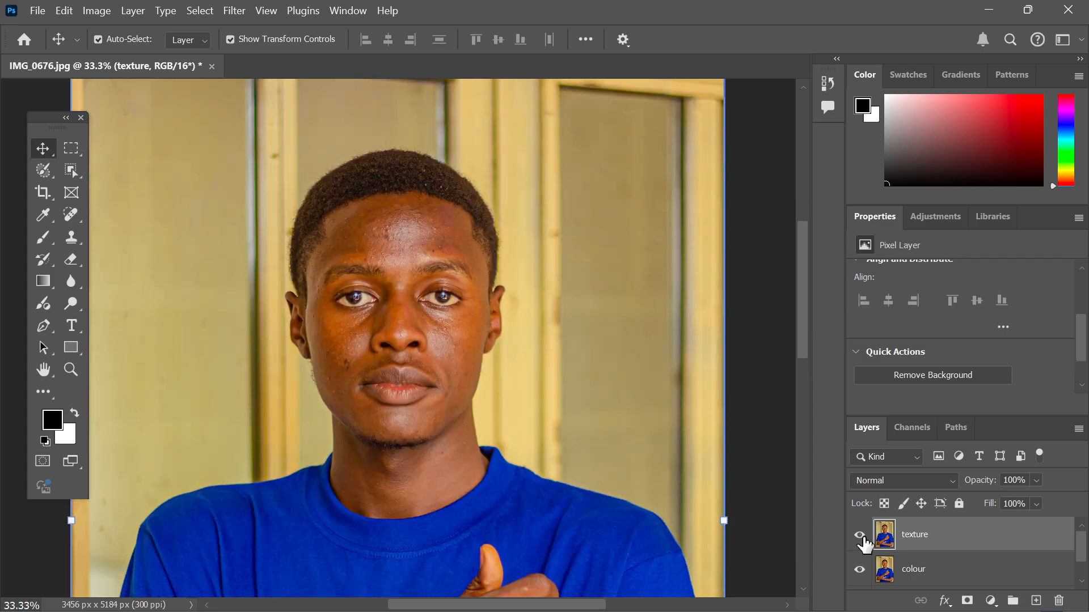
{"action": "left_click", "coordinate": [859, 536]}
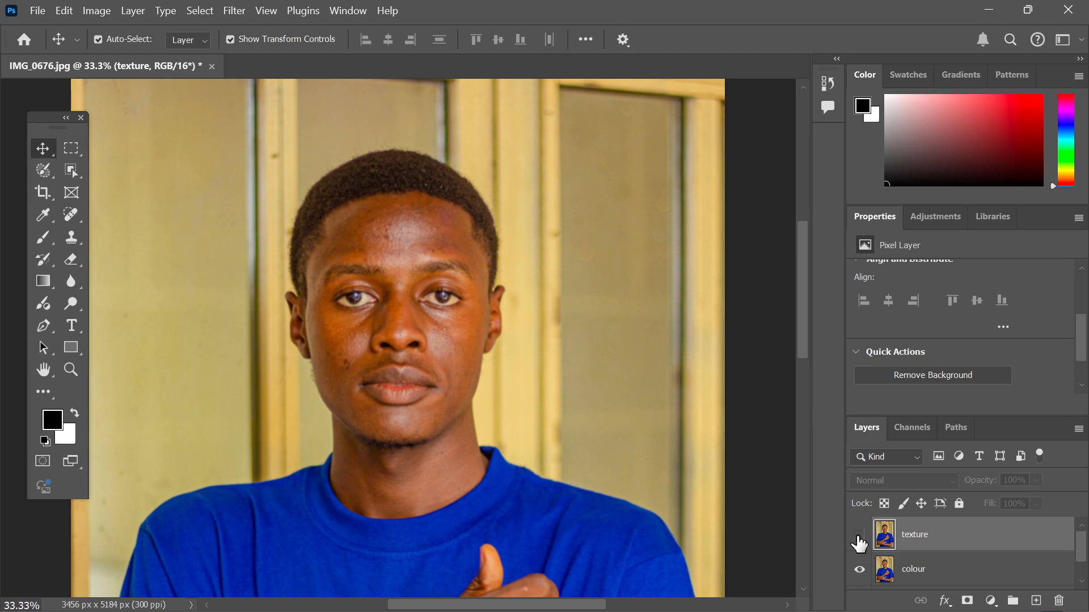
{"action": "left_click", "coordinate": [858, 536]}
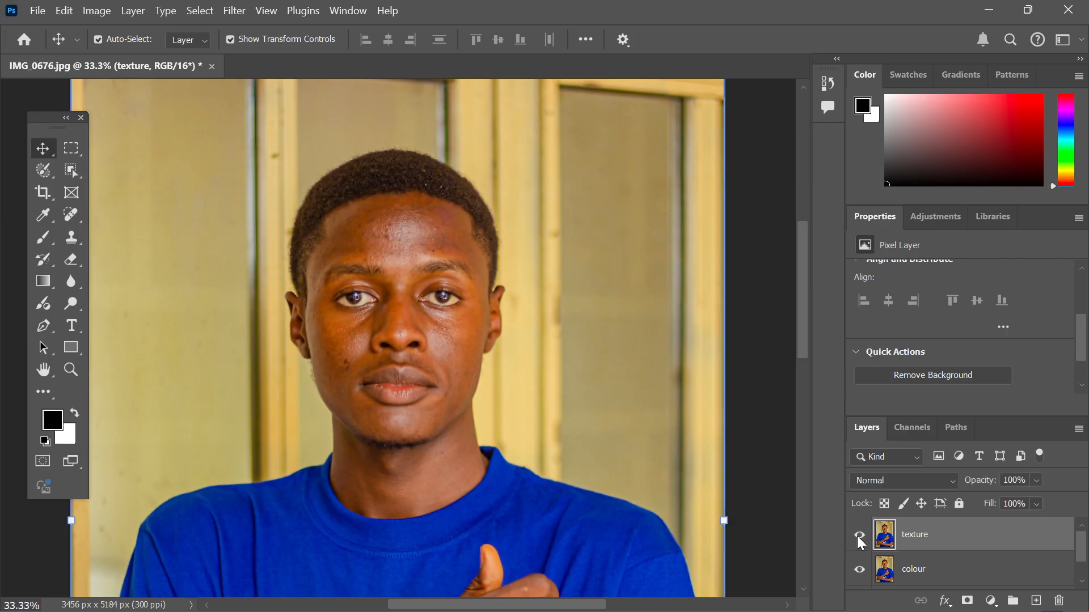
{"action": "left_click", "coordinate": [859, 536]}
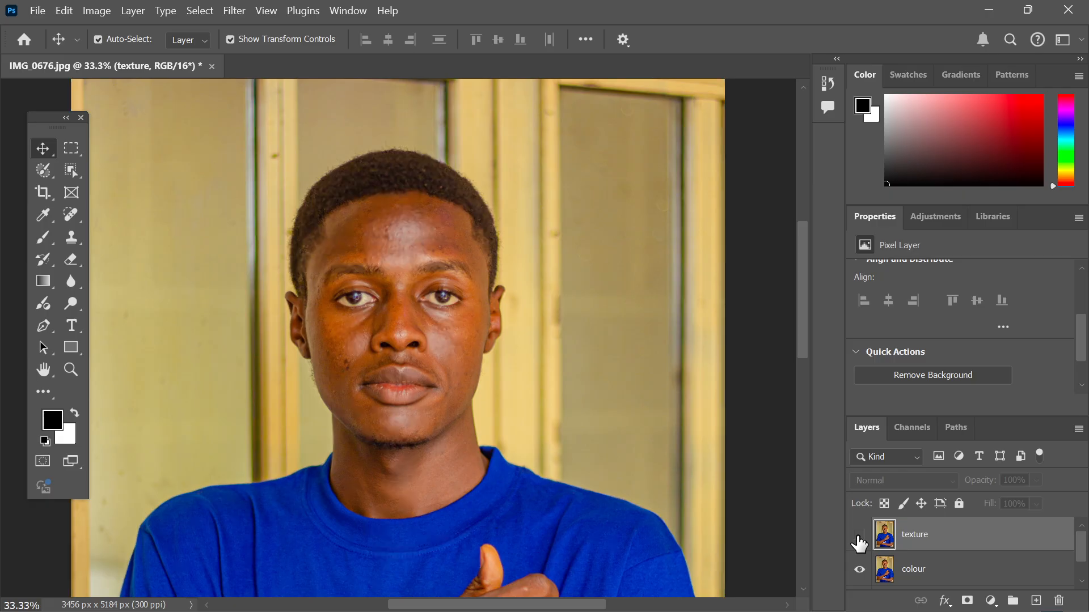
{"action": "left_click", "coordinate": [859, 535]}
{"action": "left_click", "coordinate": [859, 536]}
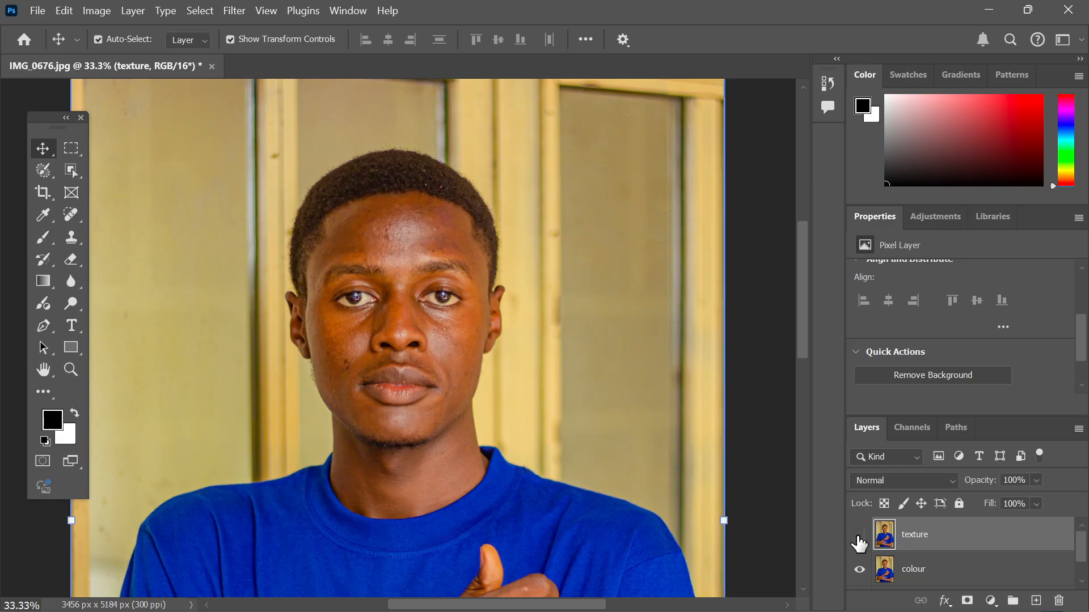
{"action": "left_click", "coordinate": [859, 536]}
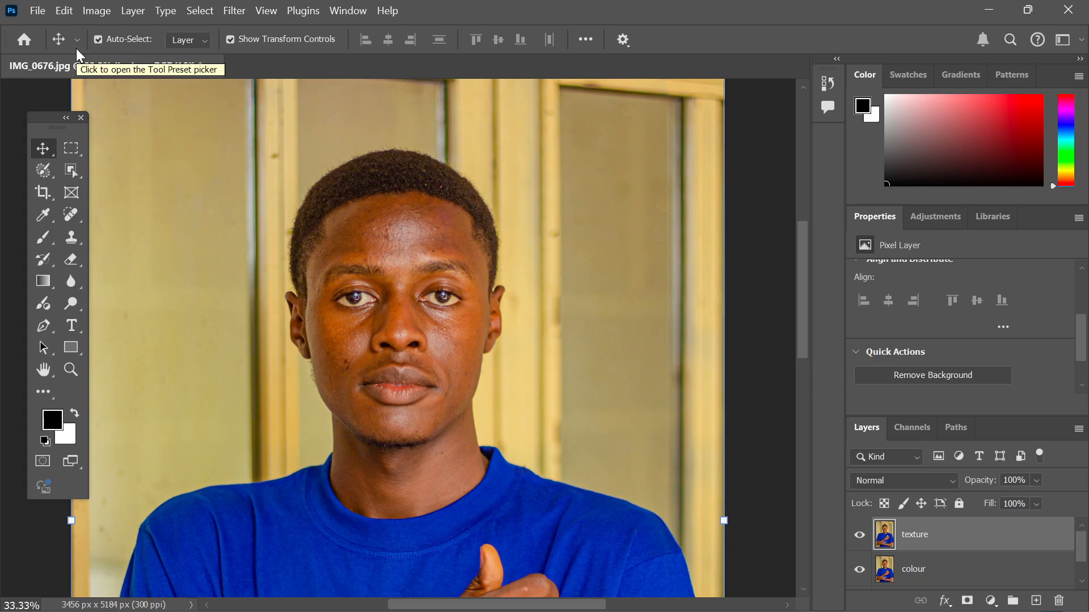
- Use Apply Image on the texture layer with the colour layer as source, Subtract blending and an offset of 128
{"action": "left_click", "coordinate": [98, 12]}
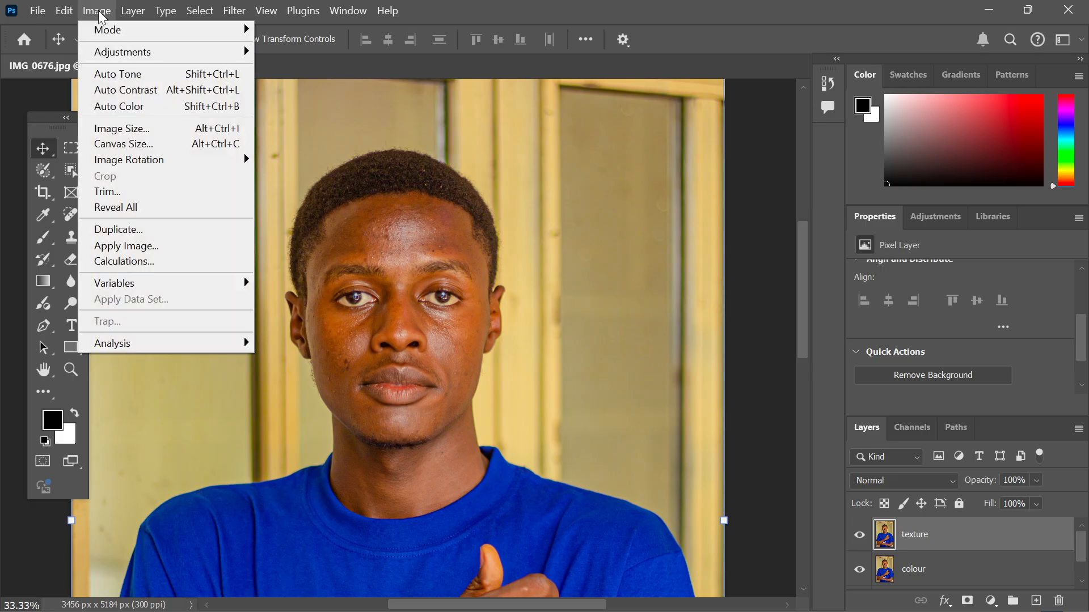
{"action": "left_click", "coordinate": [148, 240]}
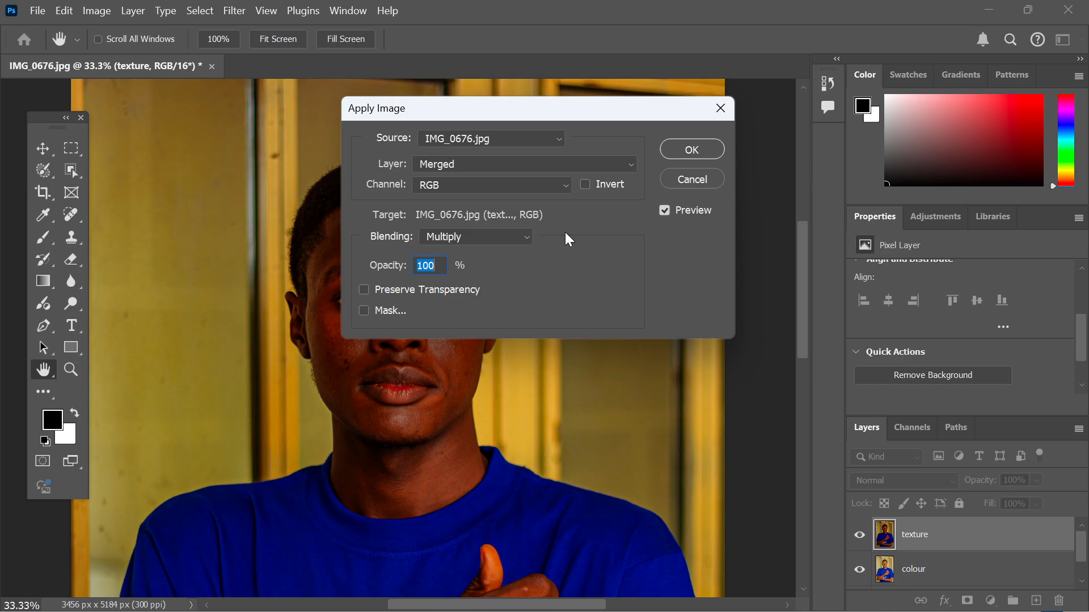
{"action": "left_click", "coordinate": [608, 168]}
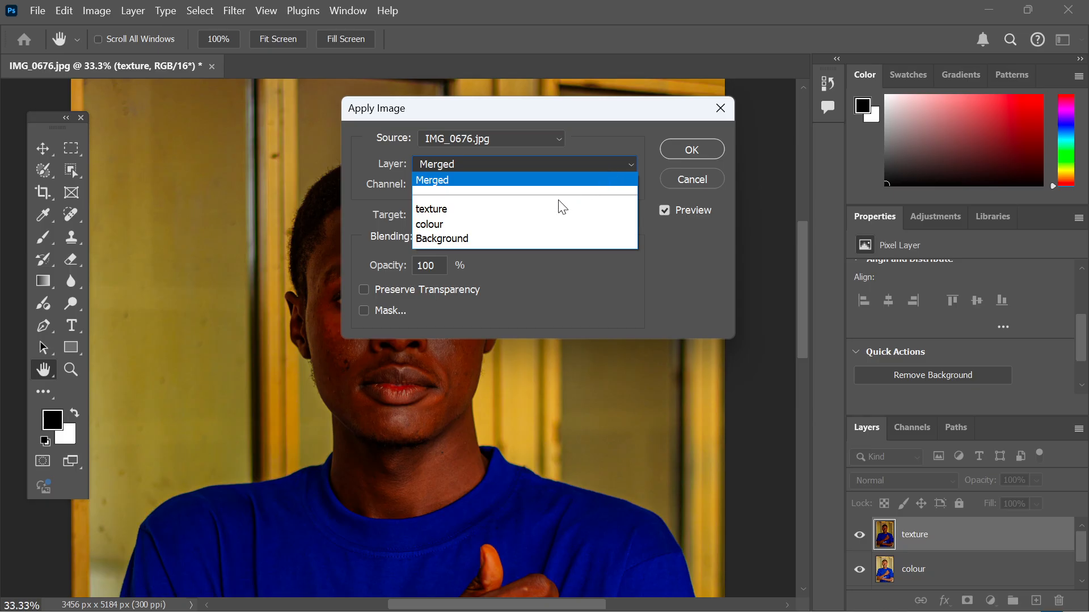
{"action": "left_click", "coordinate": [520, 225]}
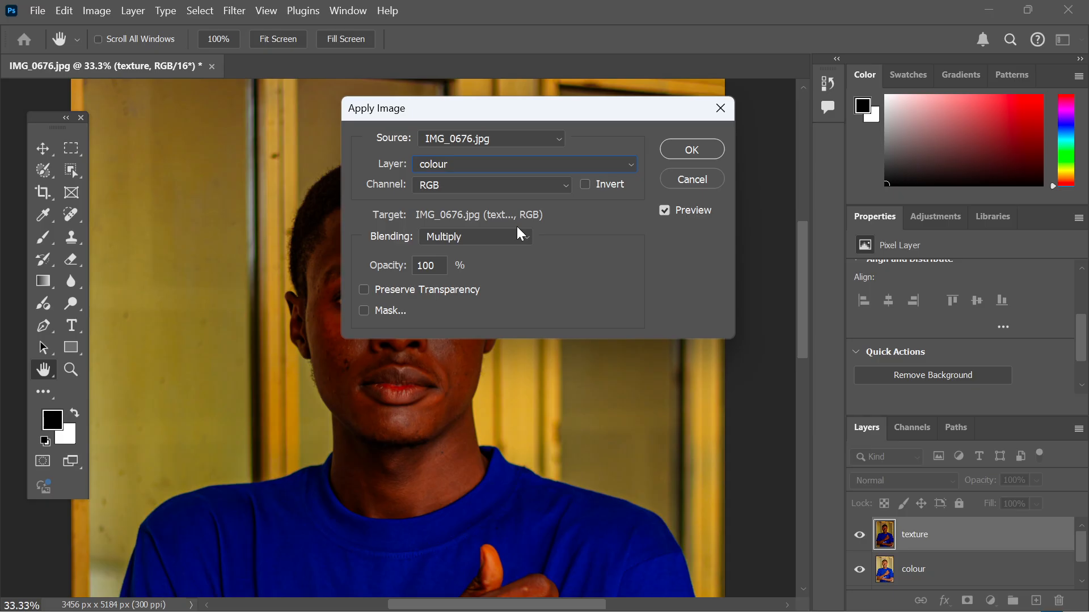
{"action": "left_click", "coordinate": [523, 235]}
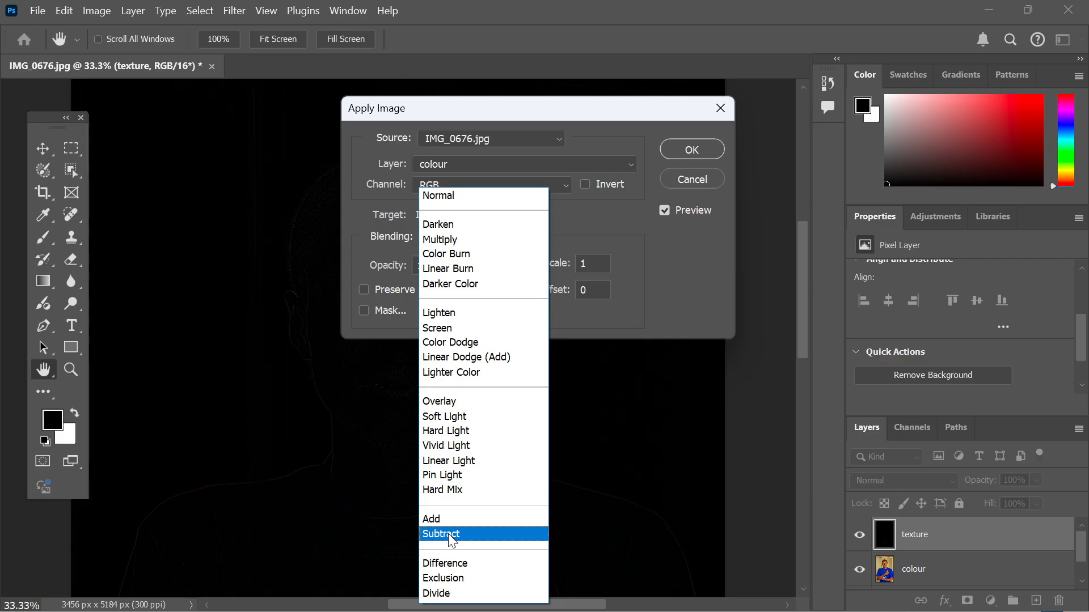
{"action": "left_click", "coordinate": [448, 534]}
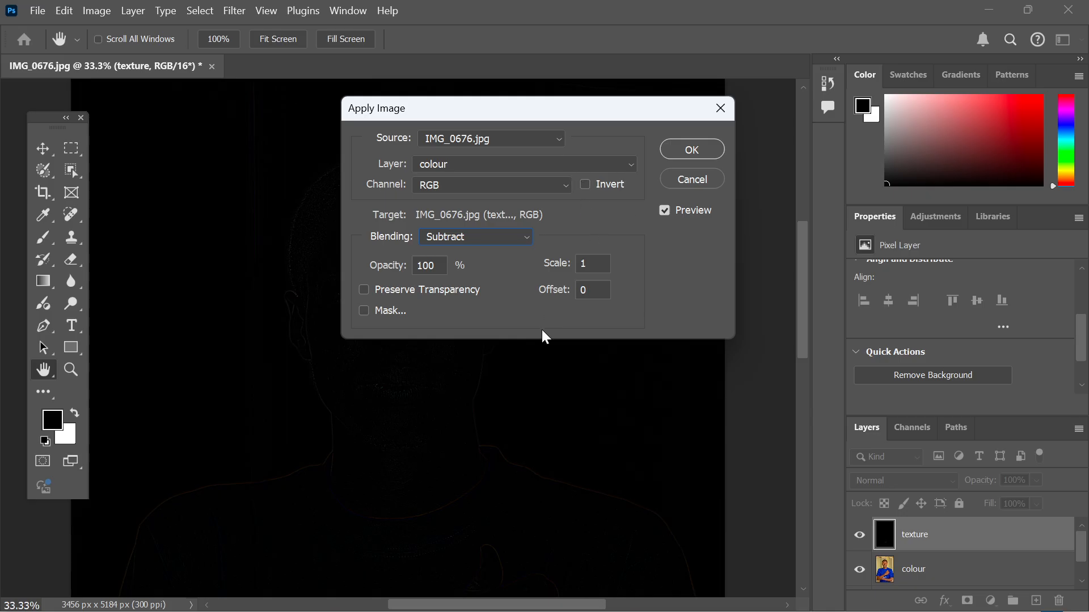
{"action": "left_click", "coordinate": [607, 285]}
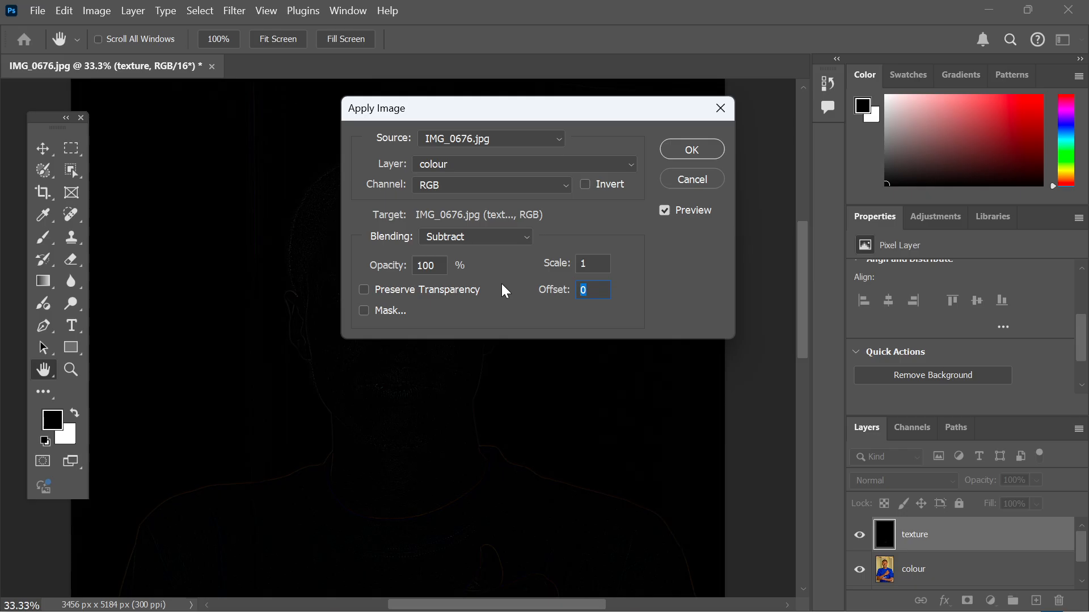
{"action": "type", "text": "128"}
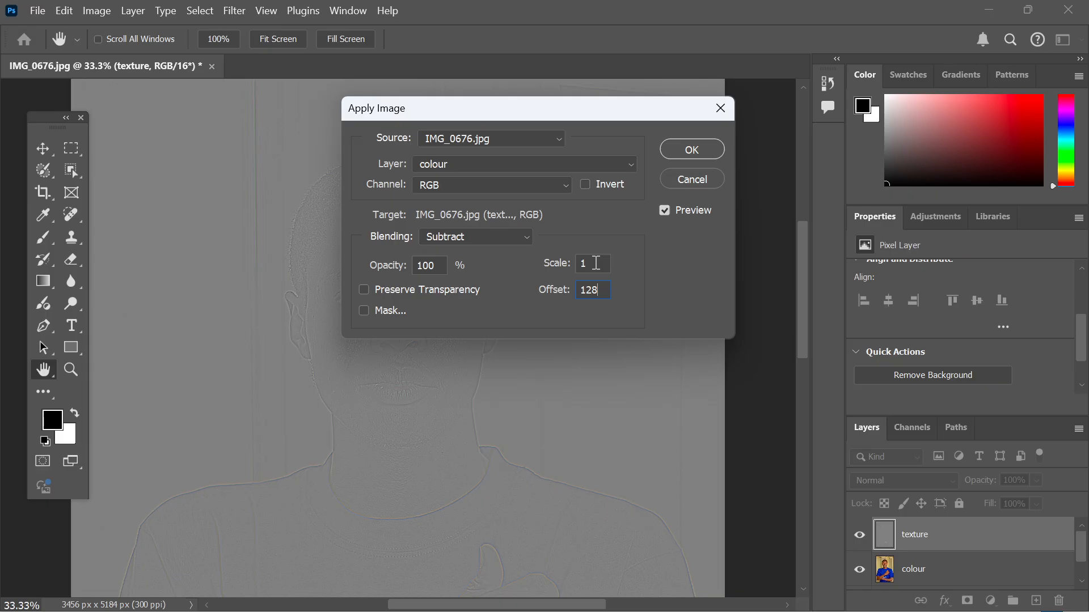
{"action": "left_click", "coordinate": [682, 151]}
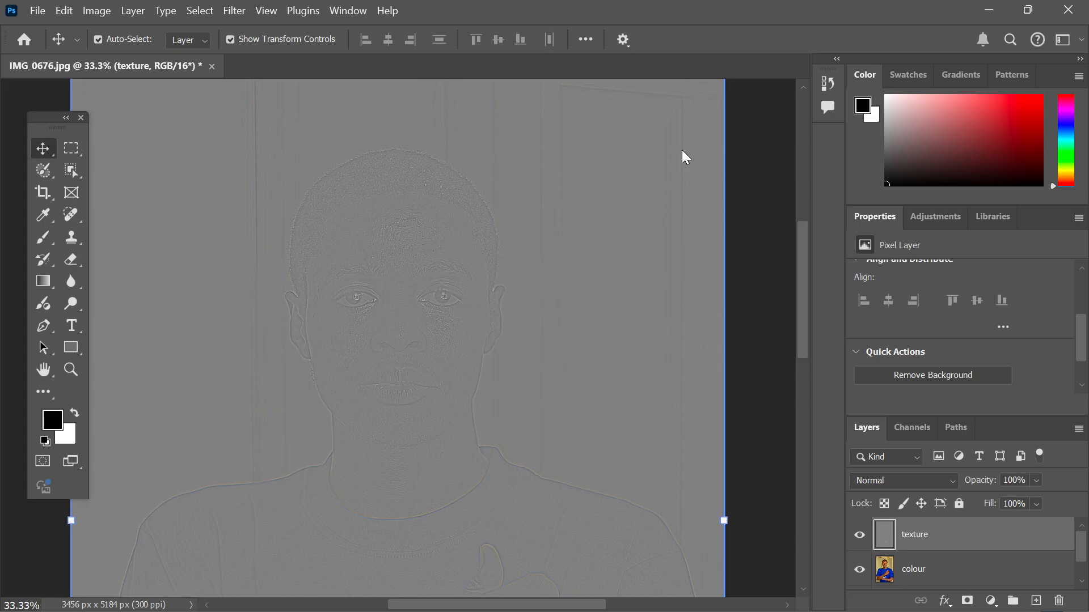
- Set the texture layer's blend mode to Linear Light and check the layer stack below it
{"action": "key", "text": "ctrl+minus"}
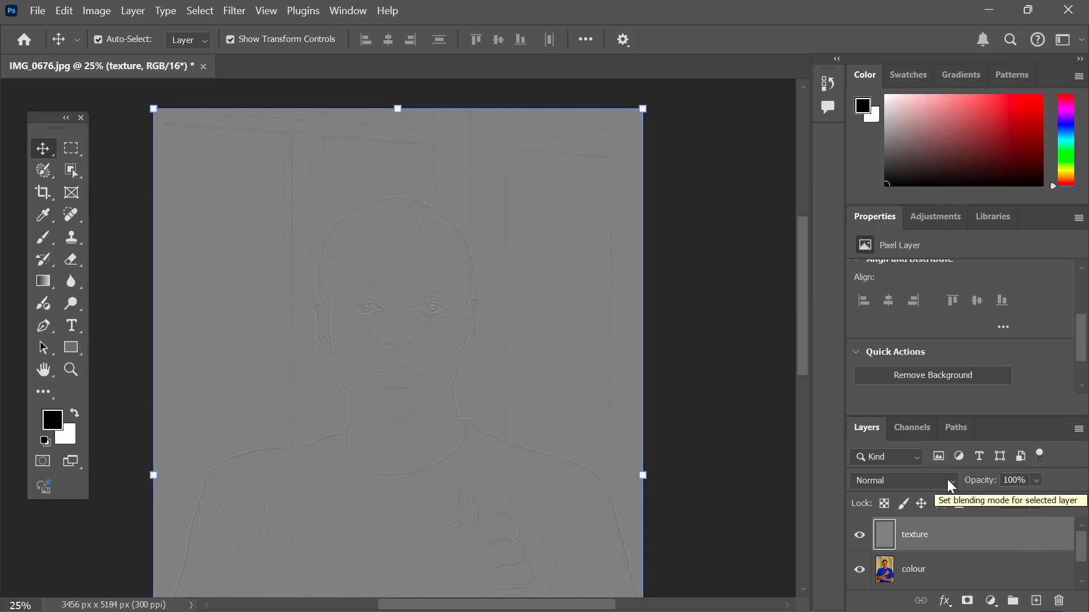
{"action": "left_click", "coordinate": [951, 483]}
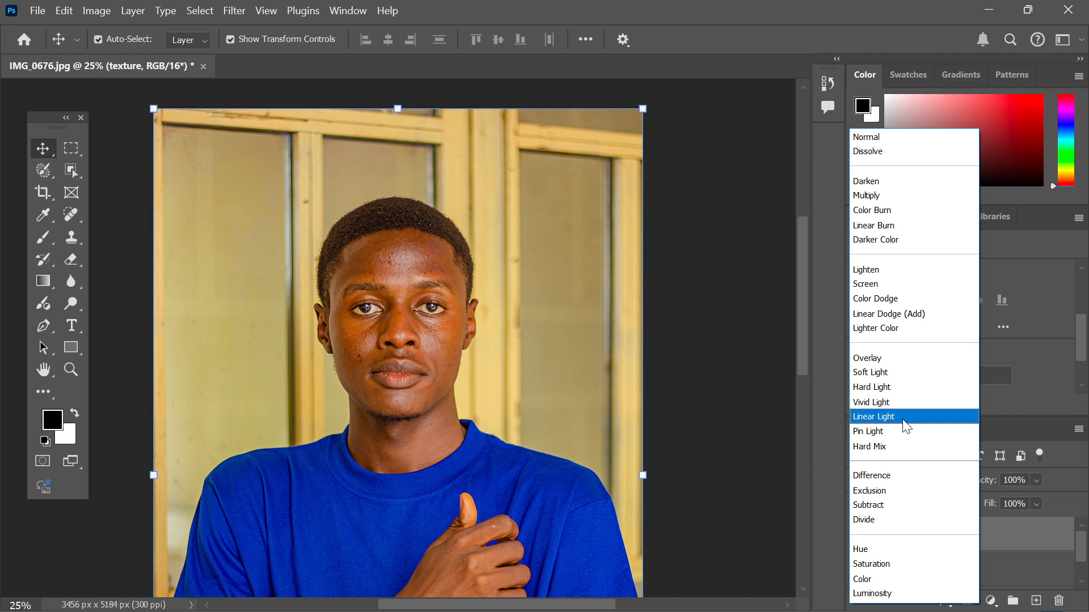
{"action": "left_click", "coordinate": [905, 426]}
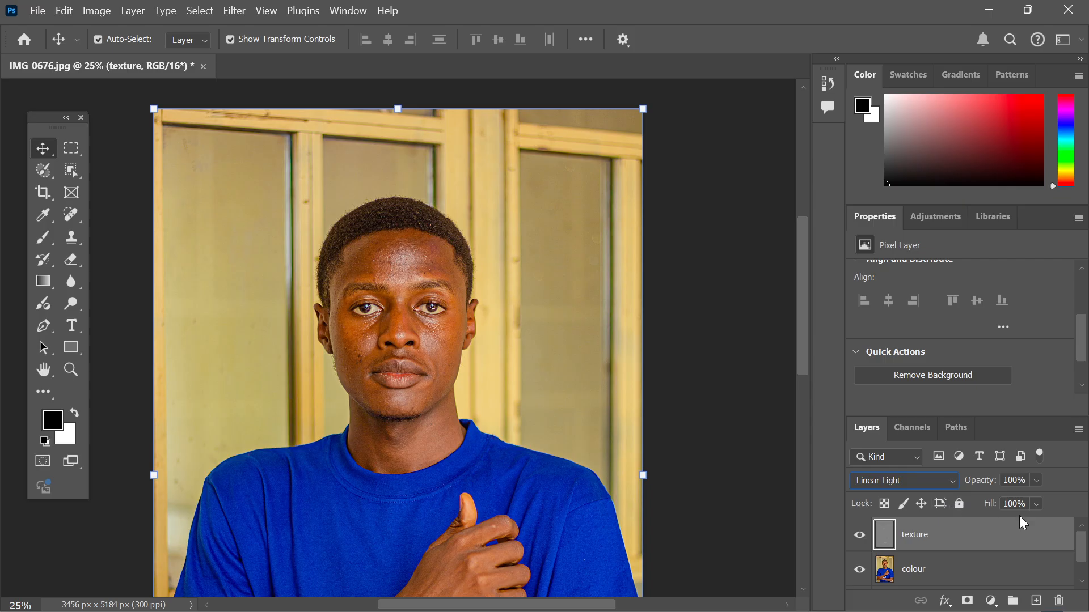
{"action": "scroll", "coordinate": [1065, 581], "scroll_direction": "down", "scroll_amount": 1}
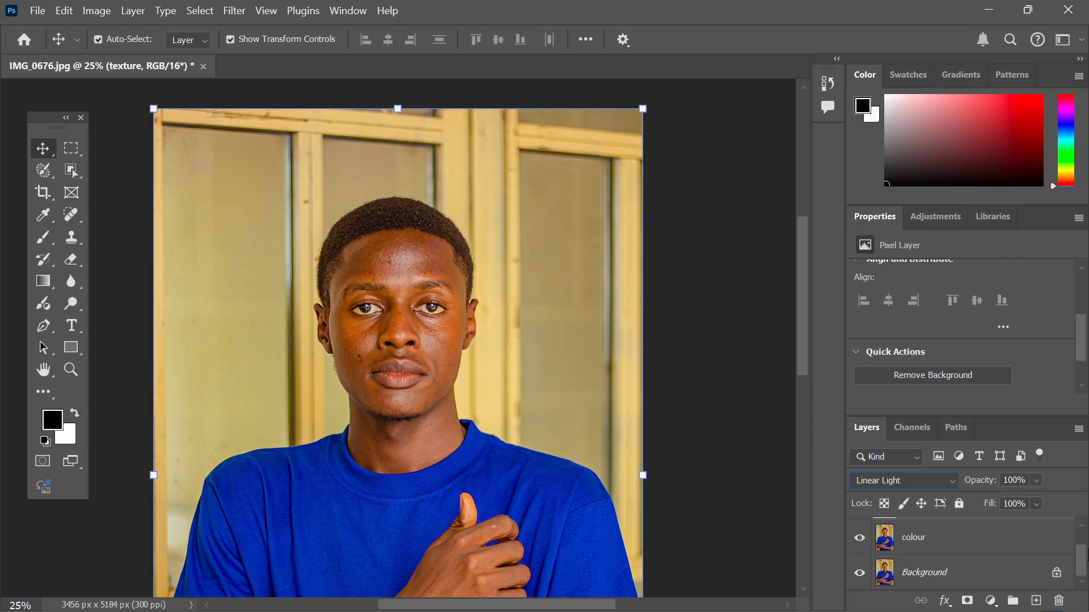
{"action": "scroll", "coordinate": [1083, 533], "scroll_direction": "up", "scroll_amount": 1}
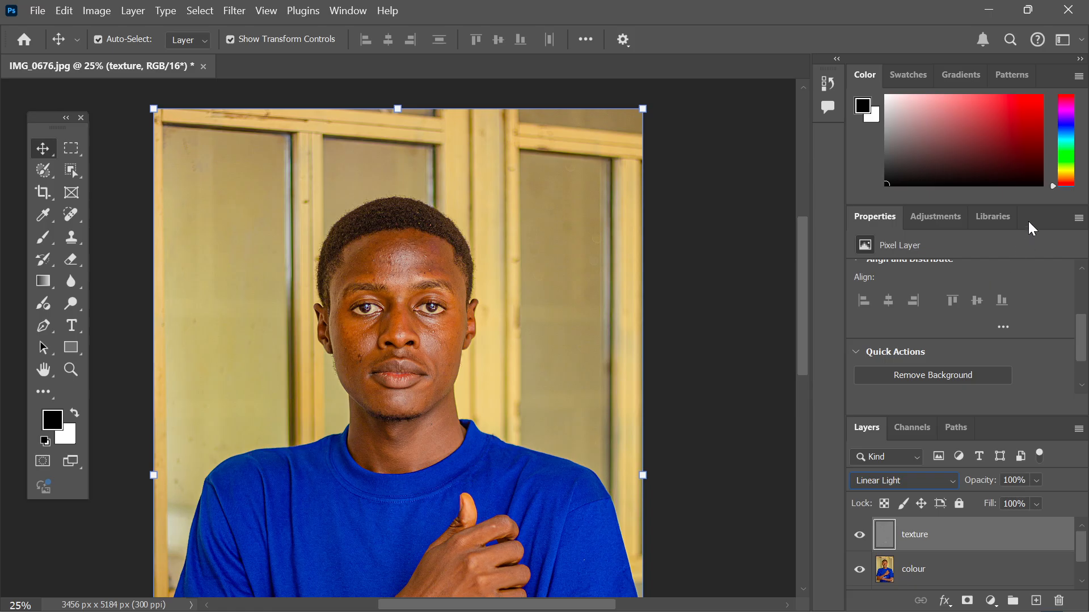
- Collapse the Properties and Color groups into the icon dock so the layer list gets the full height
{"action": "left_click_drag", "start_coordinate": [1029, 219], "coordinate": [832, 137]}
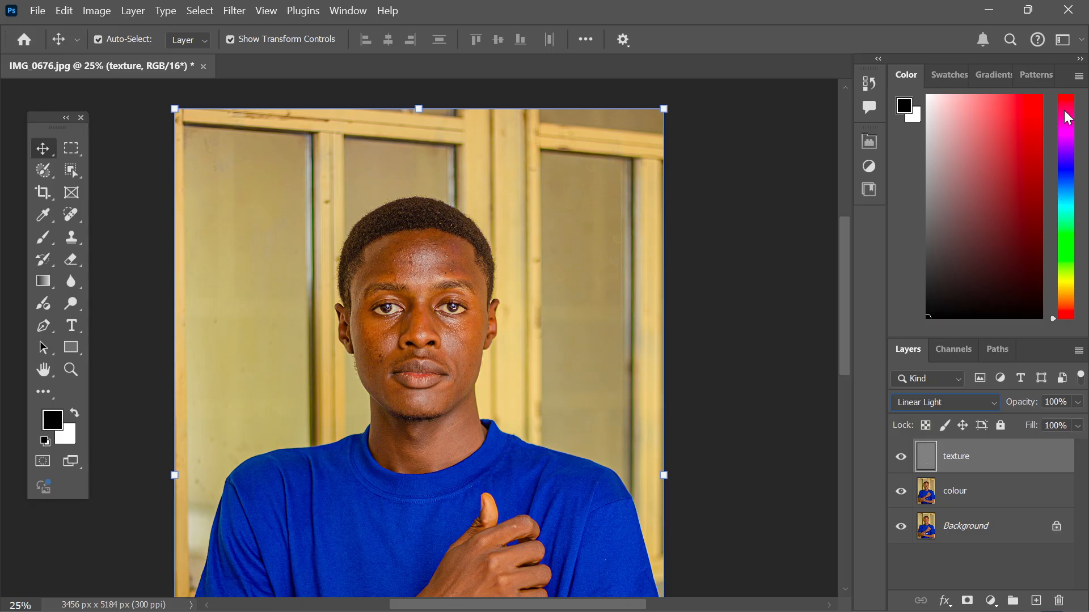
{"action": "left_click_drag", "start_coordinate": [1066, 83], "coordinate": [875, 219]}
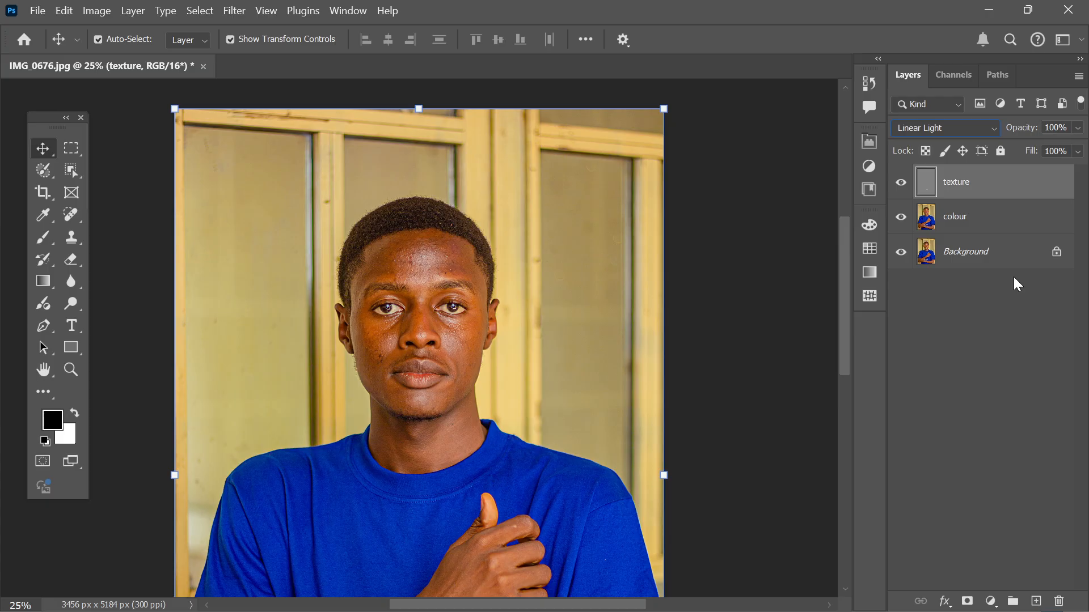
{"action": "left_click", "coordinate": [1002, 223]}
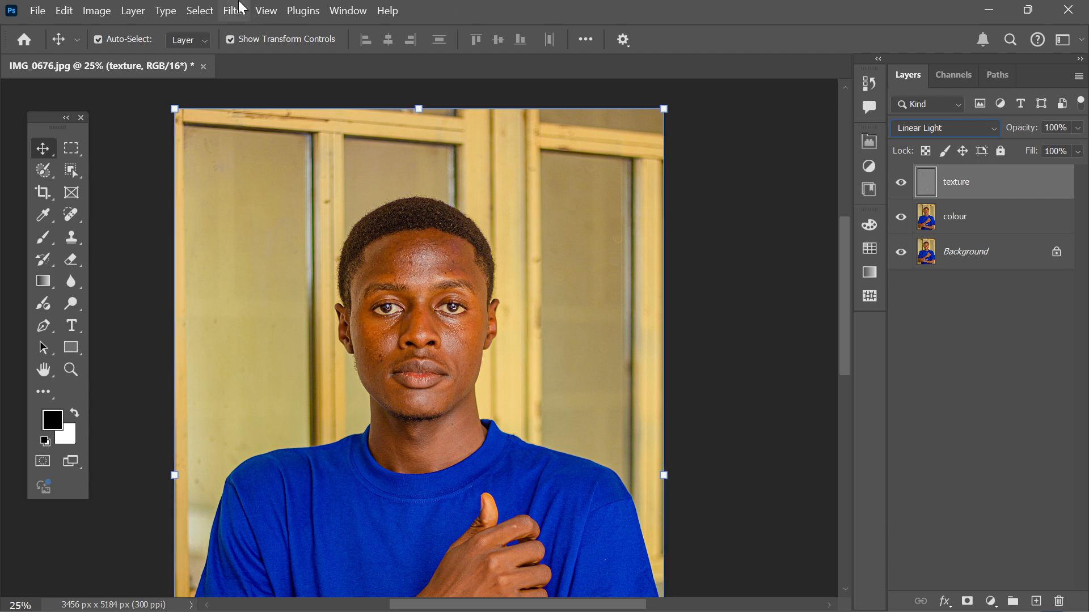
- Review the Apply Image settings for the texture layer, including its source layer, and cancel without applying
{"action": "left_click", "coordinate": [110, 18]}
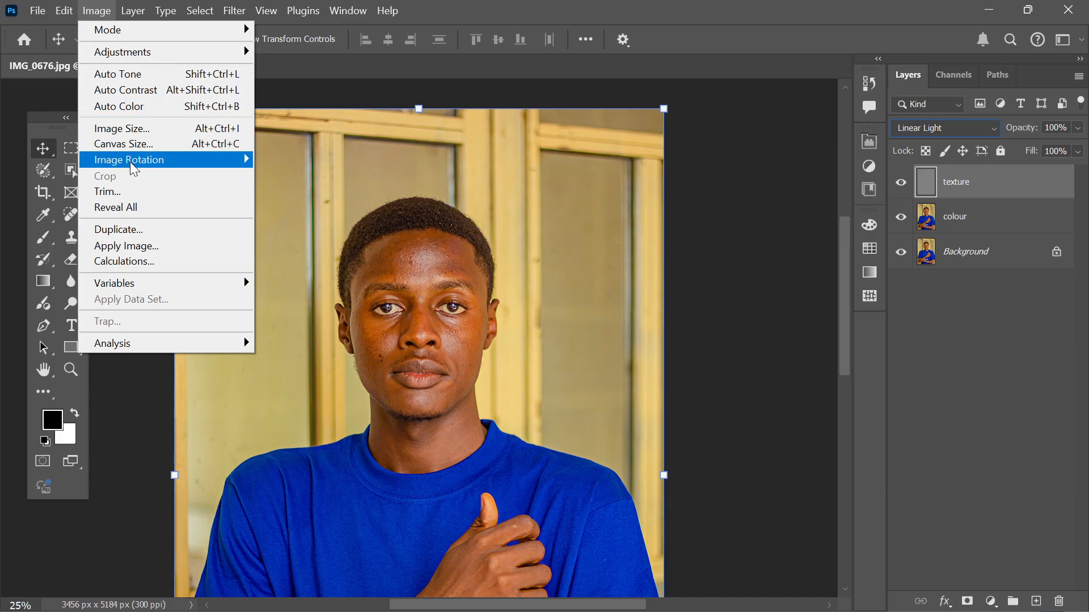
{"action": "left_click", "coordinate": [136, 245]}
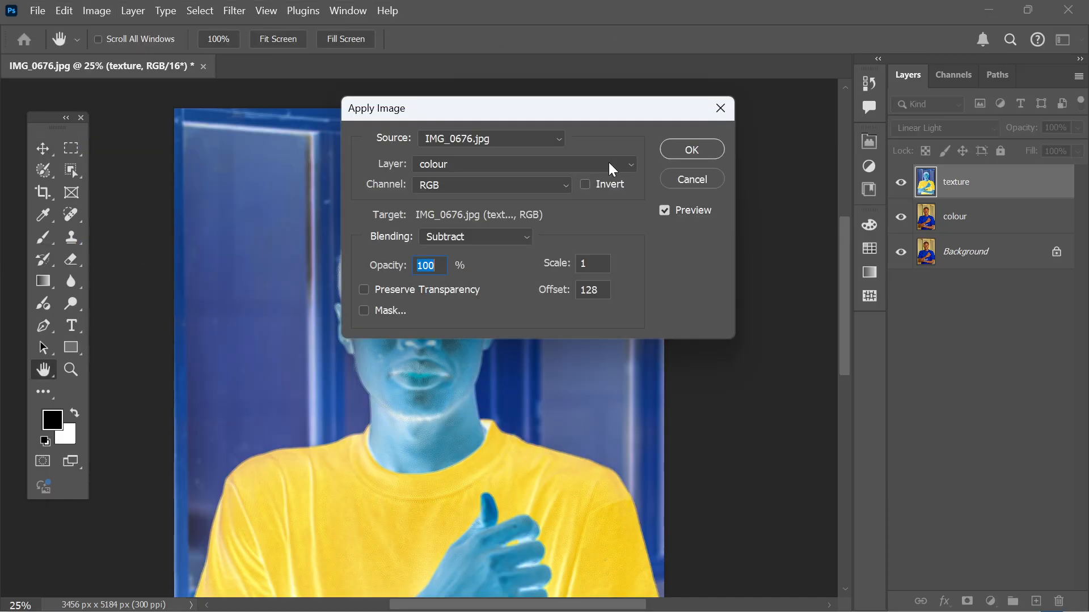
{"action": "left_click", "coordinate": [608, 163]}
{"action": "left_click", "coordinate": [608, 162]}
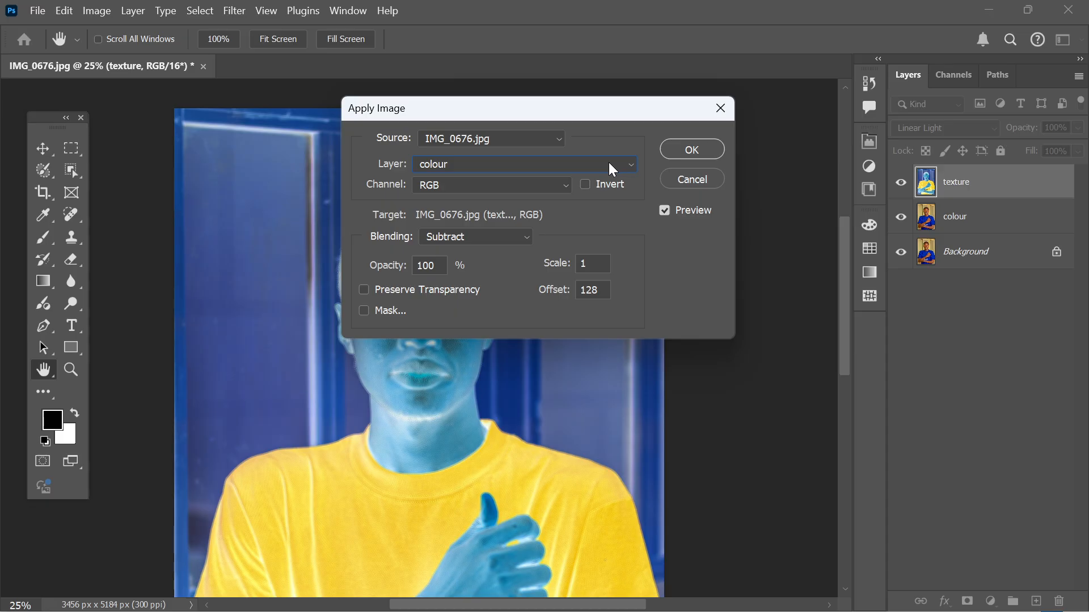
{"action": "left_click", "coordinate": [701, 175]}
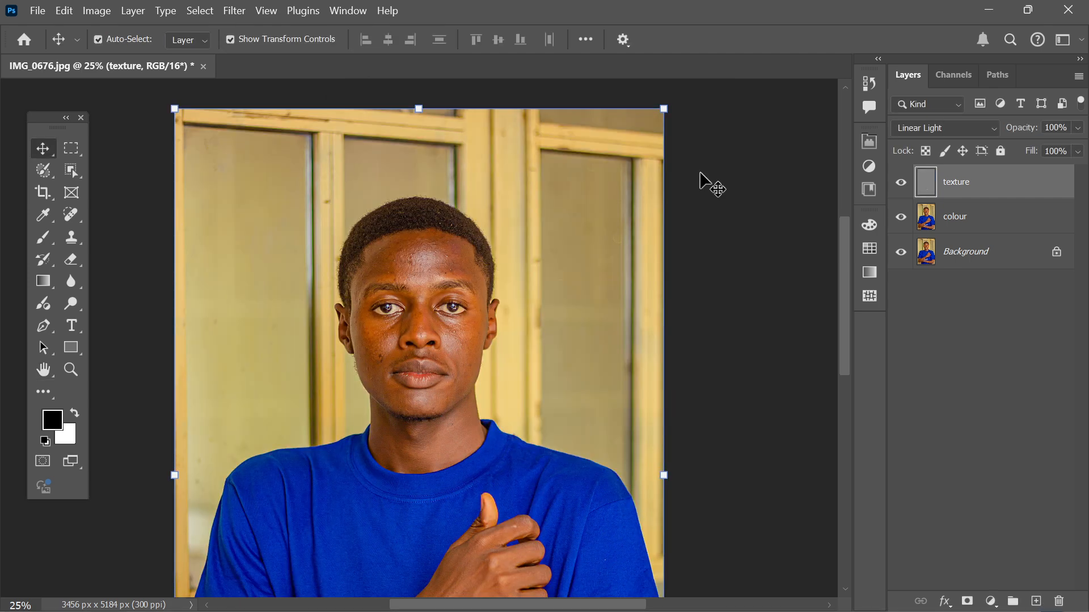
{"action": "left_click", "coordinate": [907, 227]}
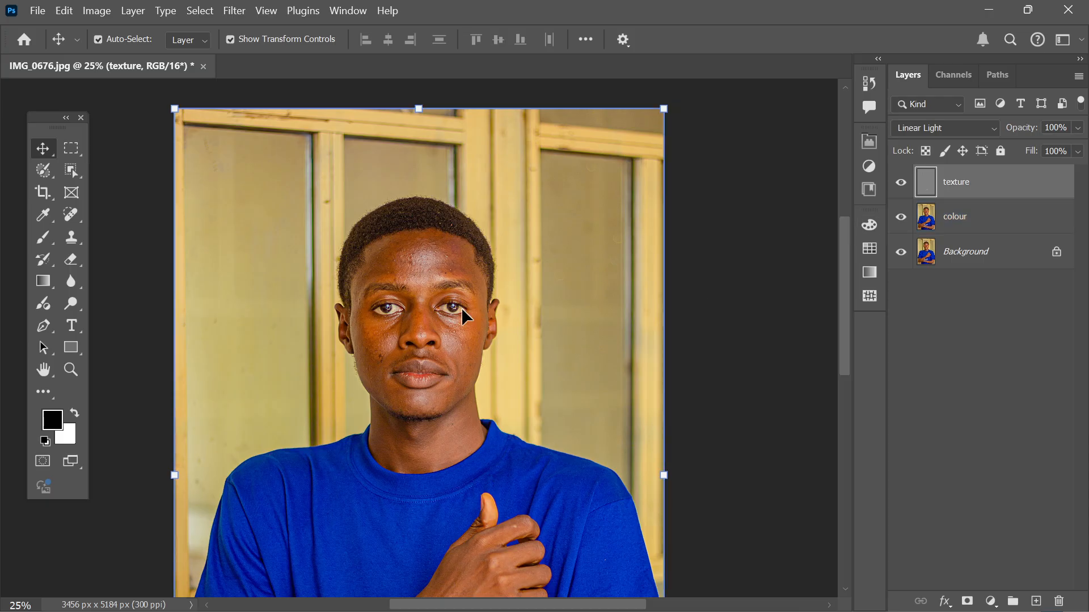
- Choose the Spot Healing Brush for the texture layer and enlarge its brush size to 60
{"action": "key", "text": "ctrl"}
{"action": "key", "text": "ctrl+plus"}
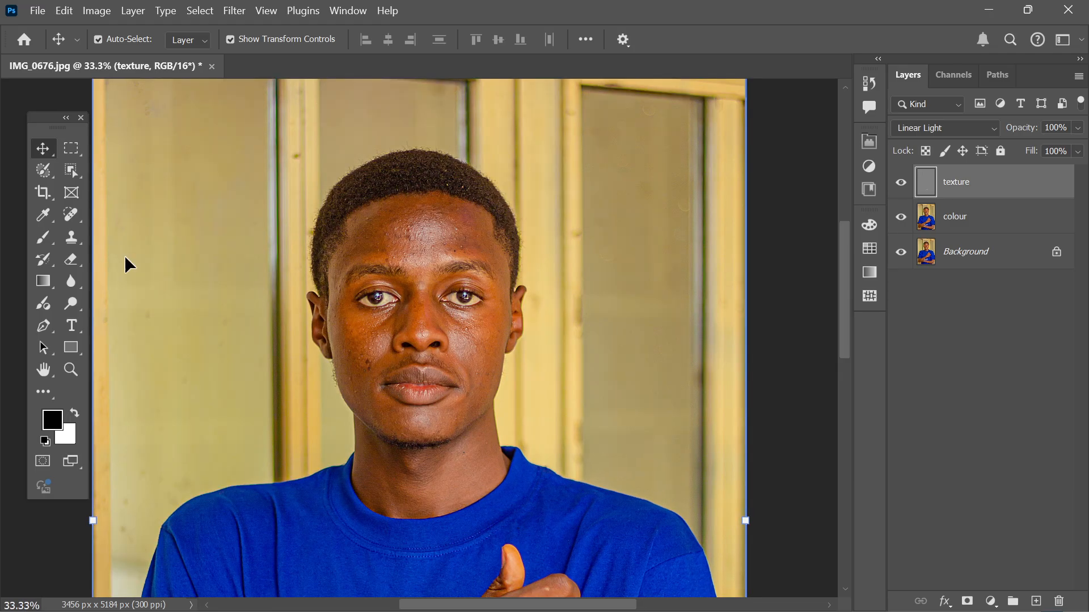
{"action": "left_click", "coordinate": [69, 214]}
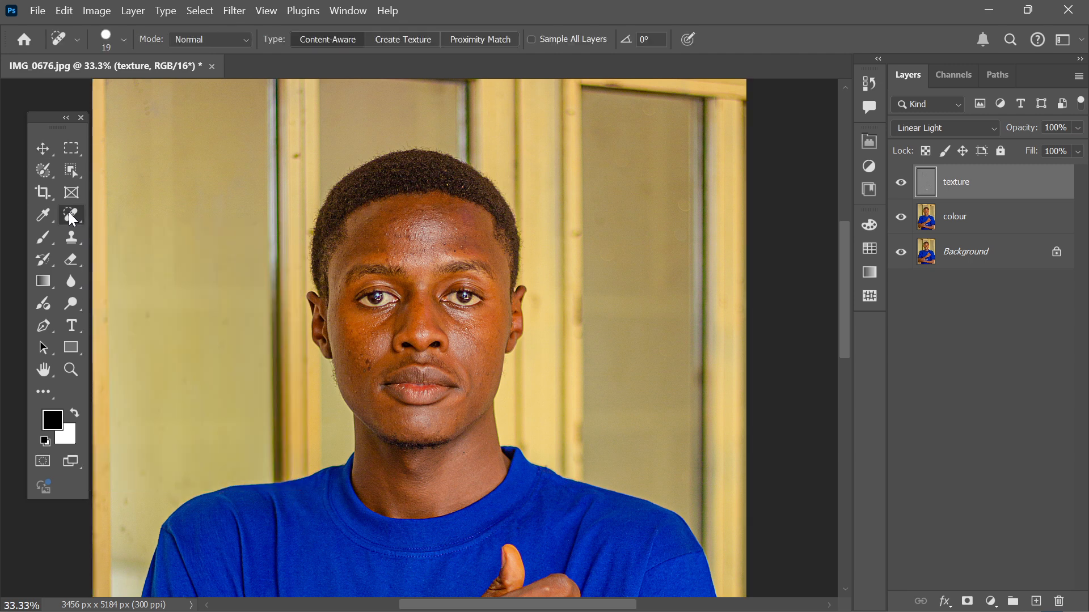
{"action": "key", "text": "bracketright"}
{"action": "key", "text": "bracketright"}
{"action": "key", "text": "bracketright"}
{"action": "key", "text": "bracketright"}
{"action": "key", "text": "bracketright"}
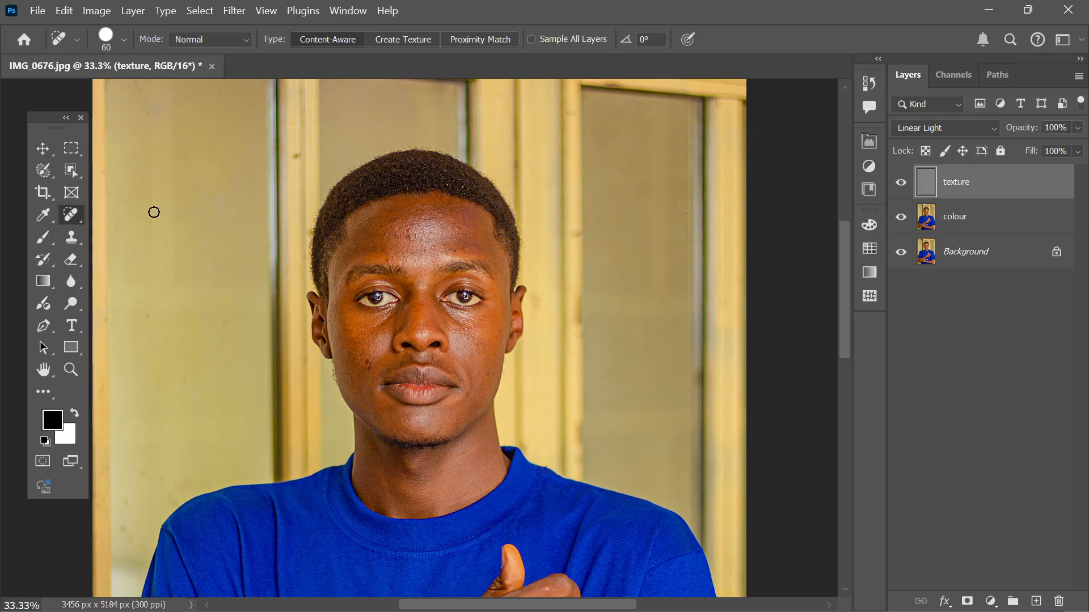
{"action": "left_click", "coordinate": [76, 219]}
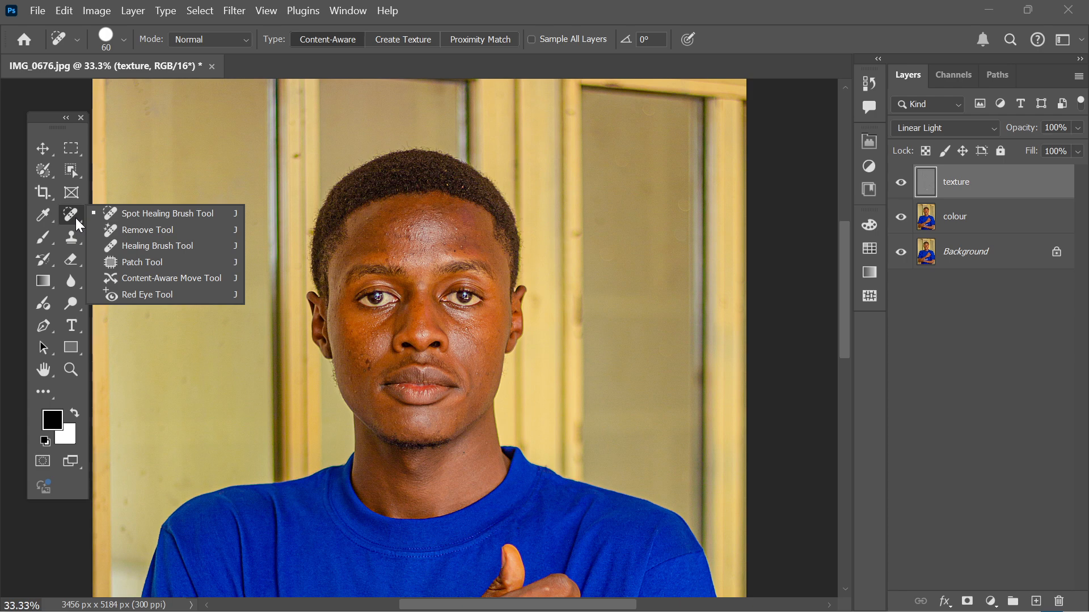
{"action": "left_click", "coordinate": [76, 218]}
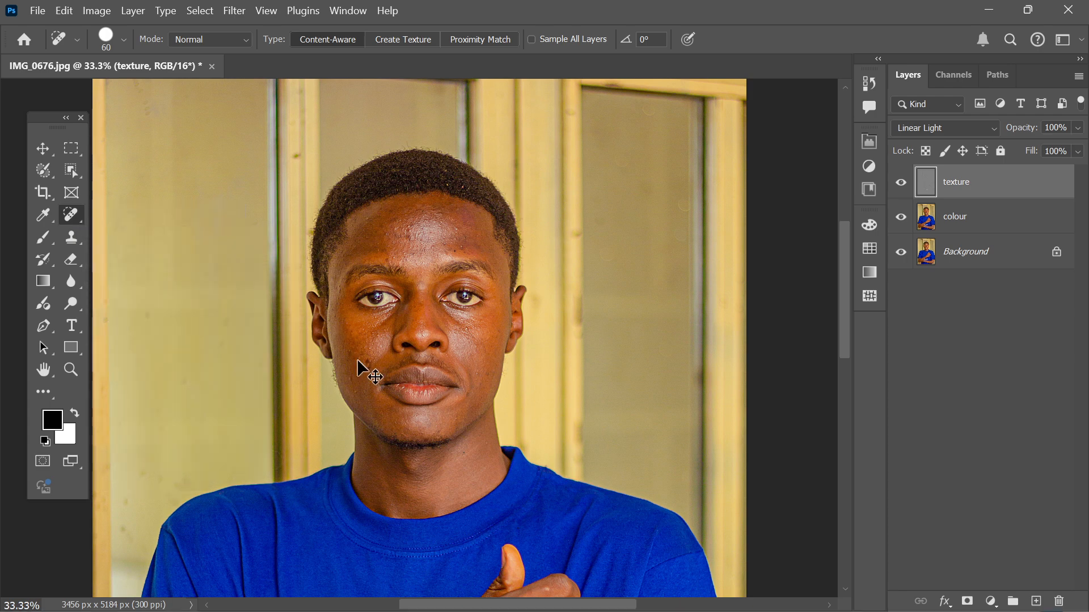
- Spot-heal the larger blemishes on the forehead, jawline, cheek and beside the earlobe on the texture layer
{"action": "key", "text": "ctrl+plus"}
{"action": "key", "text": "bracketright"}
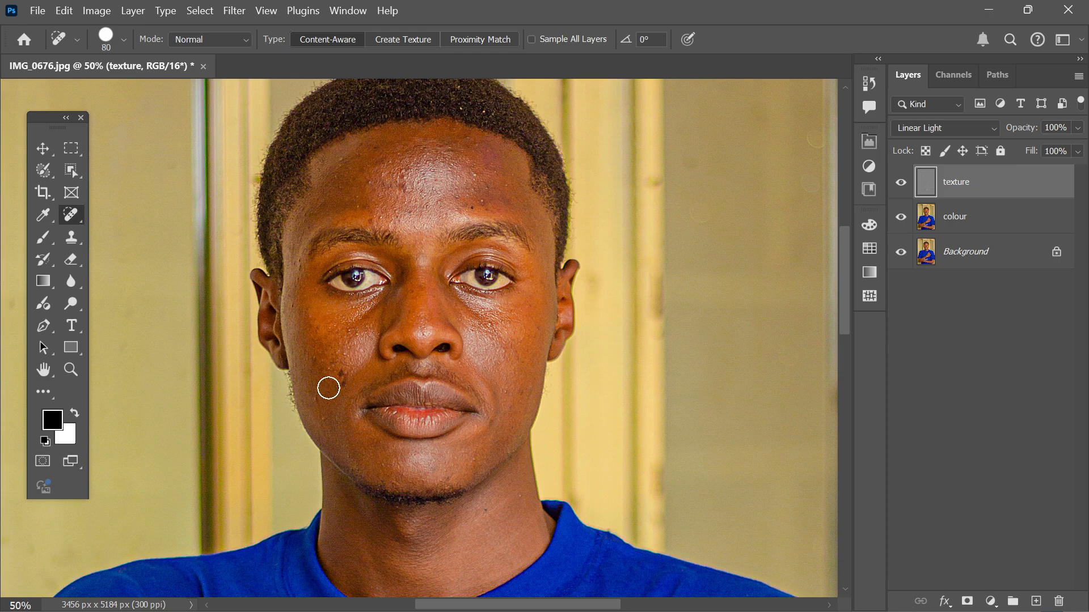
{"action": "key", "text": "bracketright"}
{"action": "left_click", "coordinate": [403, 183]}
{"action": "key", "text": "bracketleft"}
{"action": "key", "text": "bracketleft"}
{"action": "left_click", "coordinate": [474, 174]}
{"action": "left_click", "coordinate": [360, 179]}
{"action": "left_click", "coordinate": [325, 419]}
{"action": "left_click", "coordinate": [487, 325]}
{"action": "left_click", "coordinate": [556, 346]}
- Reduce the healing brush to 50 and remove the small spots above the brows, around the chin and neck, and on the cheek
{"action": "key", "text": "bracketleft"}
{"action": "left_click", "coordinate": [480, 200]}
{"action": "left_click", "coordinate": [470, 209]}
{"action": "left_click", "coordinate": [381, 218]}
{"action": "left_click", "coordinate": [482, 509]}
{"action": "left_click", "coordinate": [527, 509]}
{"action": "left_click", "coordinate": [521, 499]}
{"action": "left_click", "coordinate": [521, 394]}
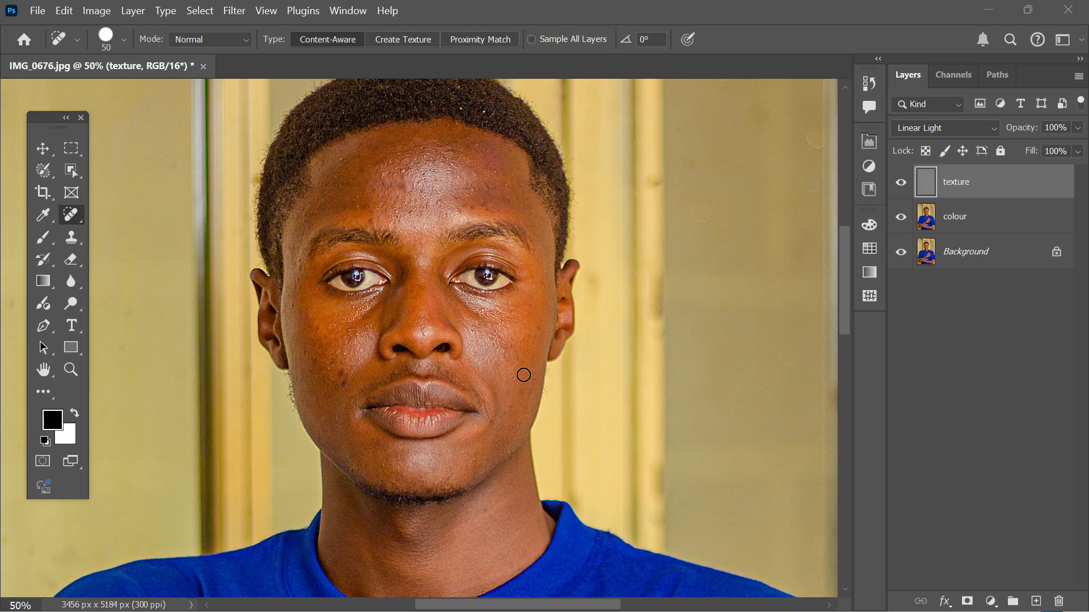
- Make the colour layer active and choose the Mixer Brush, cancelling its colour picker
{"action": "key", "text": "super+k"}
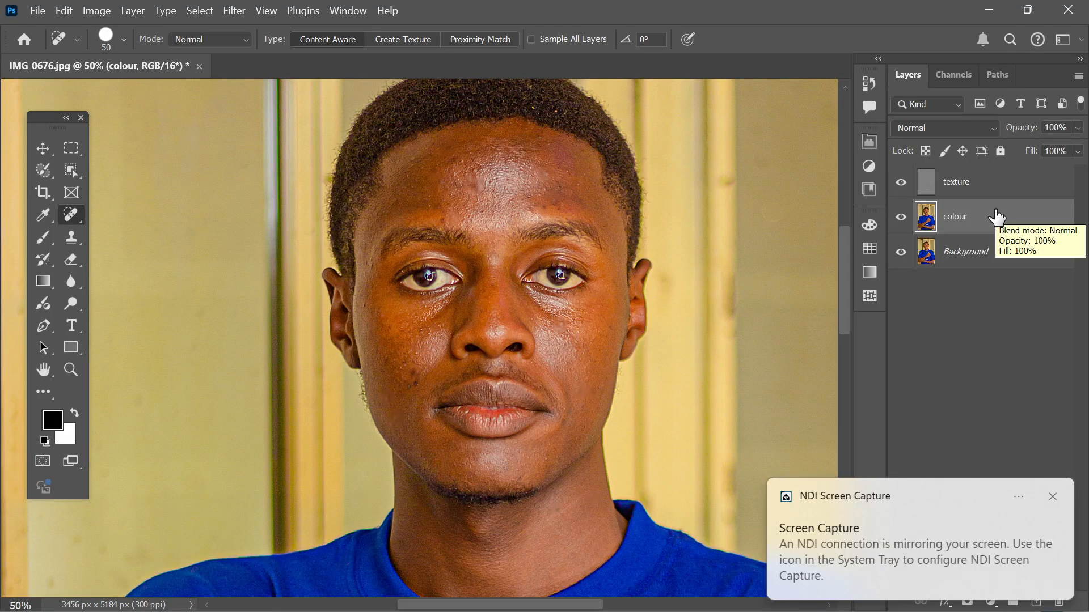
{"action": "key", "text": "ctrl+minus"}
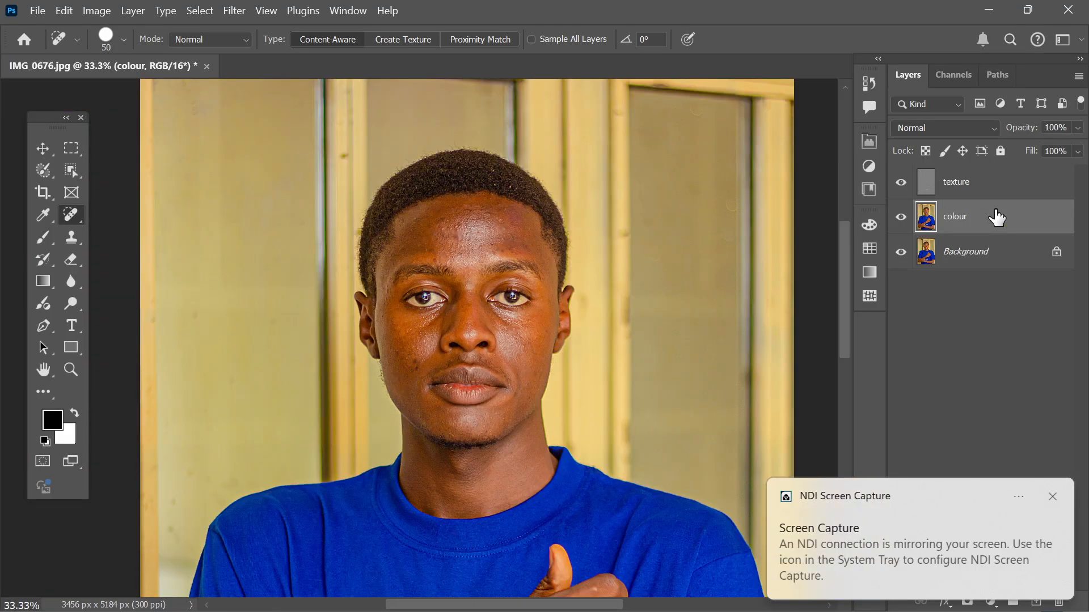
{"action": "key", "text": "ctrl+plus"}
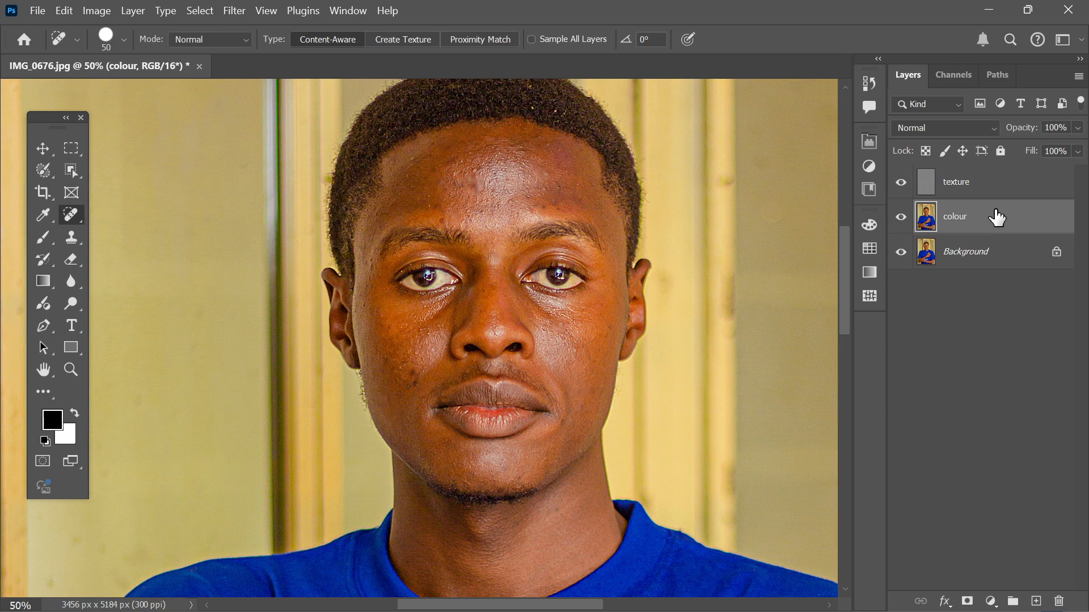
{"action": "scroll", "coordinate": [510, 238], "scroll_direction": "up", "scroll_amount": 2}
{"action": "left_click", "coordinate": [43, 238]}
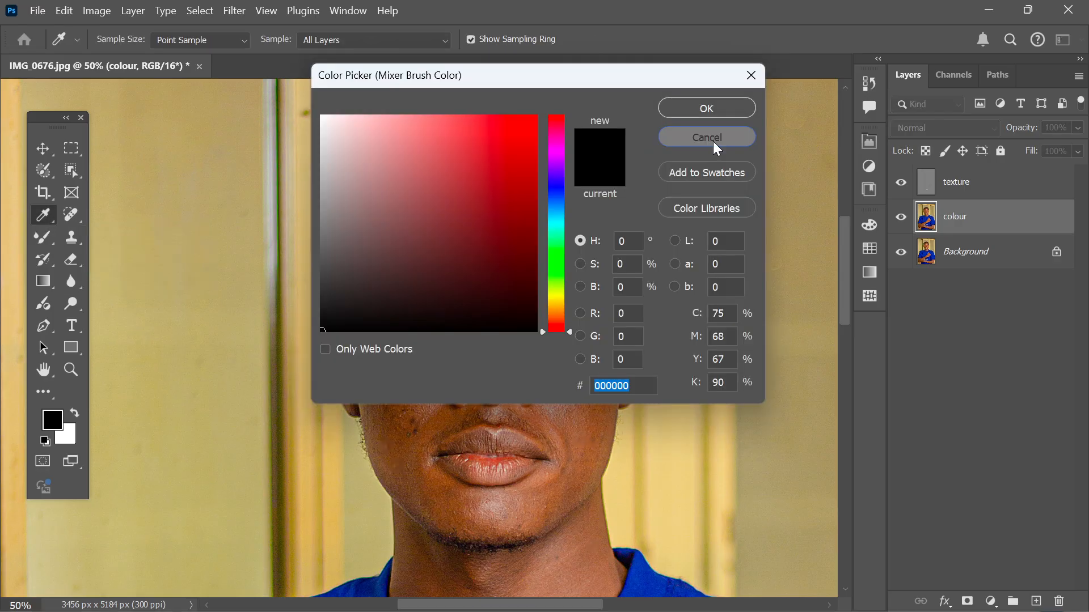
{"action": "left_click", "coordinate": [713, 141]}
{"action": "right_click", "coordinate": [36, 235]}
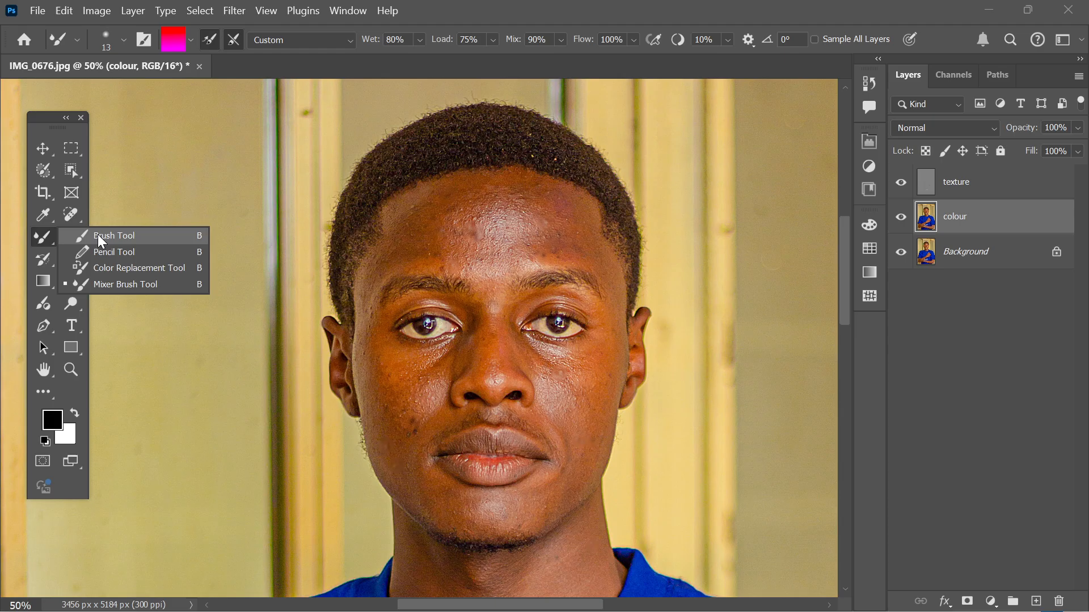
- Clean the Mixer Brush and turn off loading and cleaning the brush after each stroke
{"action": "left_click", "coordinate": [191, 41]}
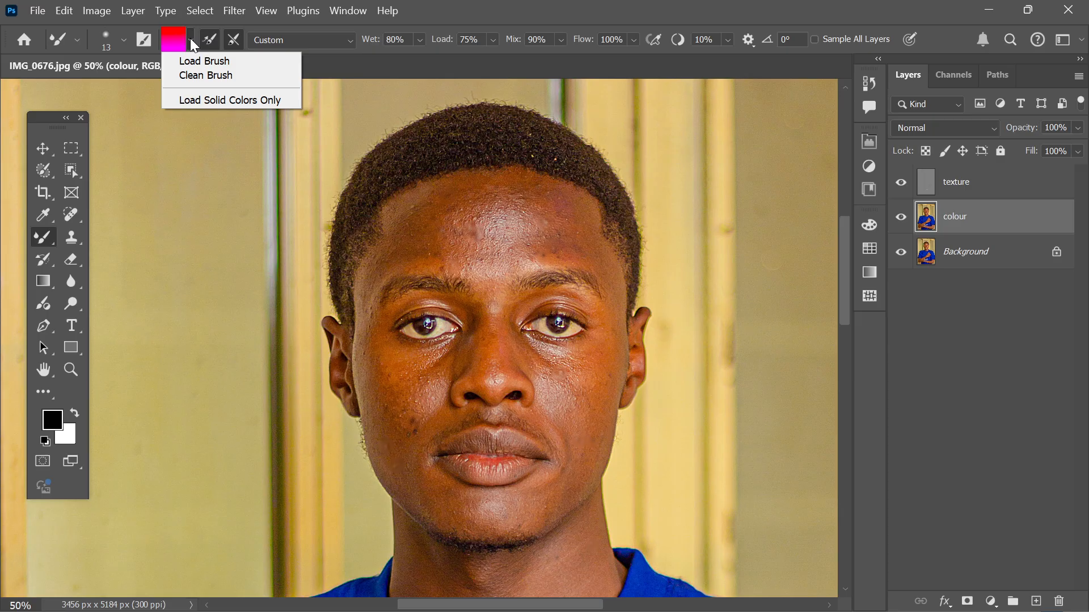
{"action": "left_click", "coordinate": [198, 86]}
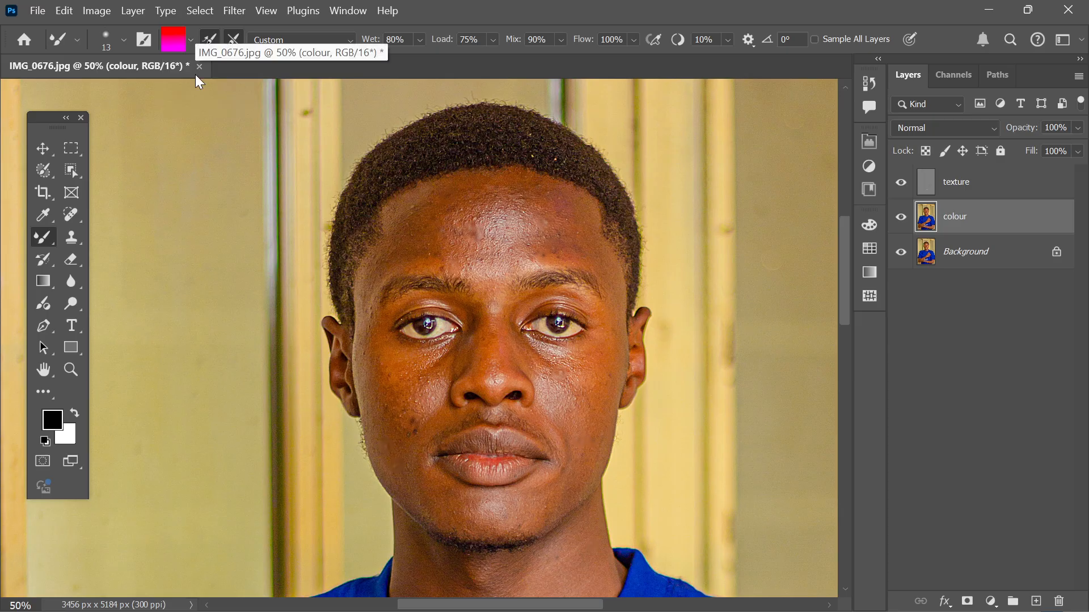
{"action": "left_click", "coordinate": [192, 40]}
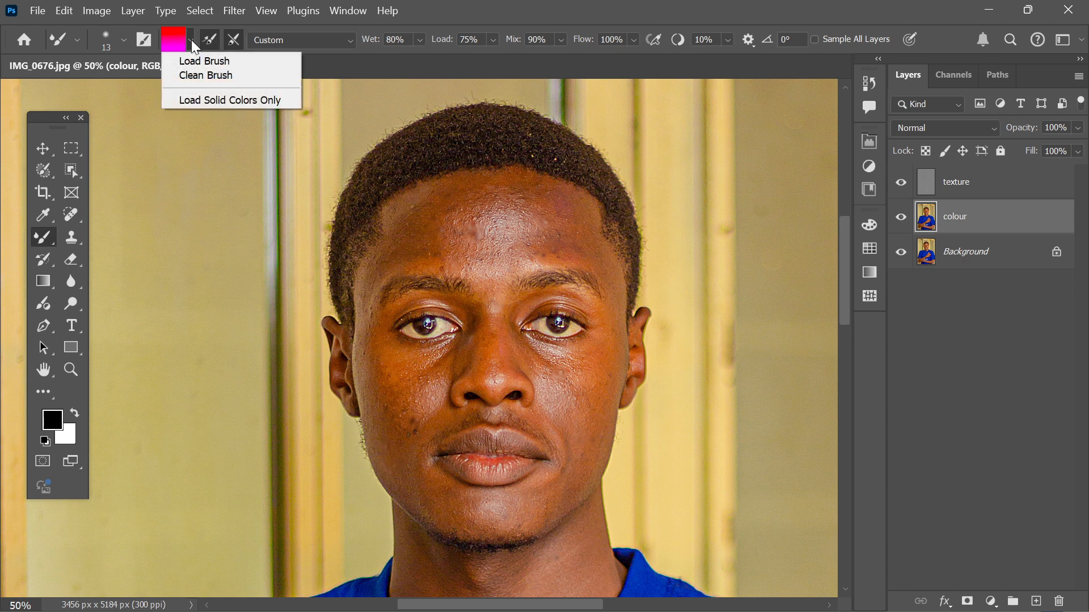
{"action": "left_click", "coordinate": [194, 75]}
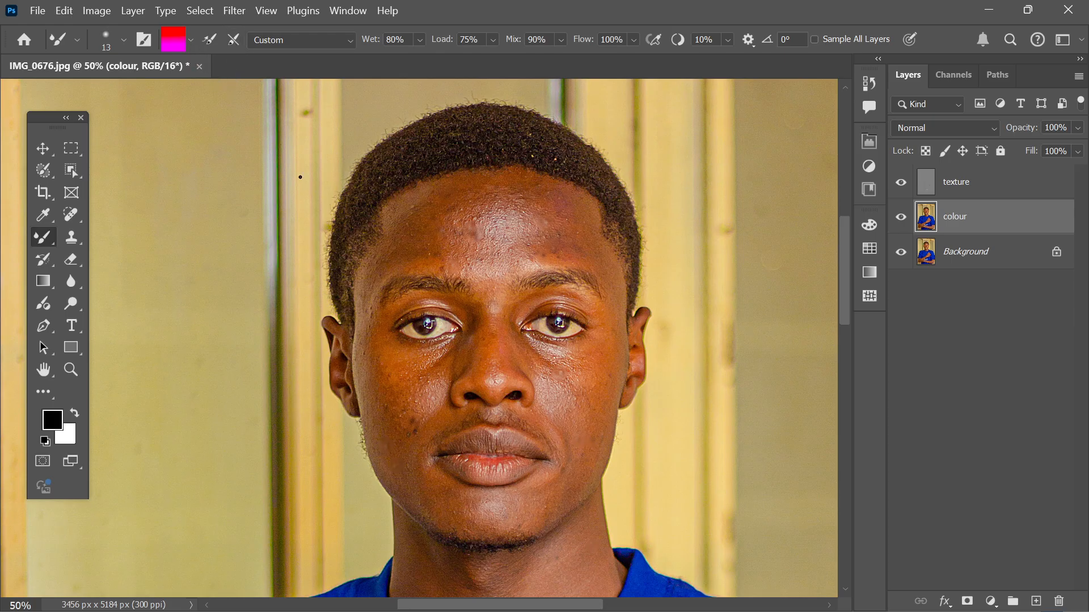
- Resize the Mixer Brush to 90 and clean the brush again
{"action": "key", "text": "bracketright"}
{"action": "key", "text": "bracketright"}
{"action": "key", "text": "bracketright"}
{"action": "key", "text": "bracketright"}
{"action": "key", "text": "bracketright"}
{"action": "key", "text": "bracketright"}
{"action": "key", "text": "bracketright"}
{"action": "key", "text": "bracketright"}
{"action": "key", "text": "bracketright"}
{"action": "key", "text": "bracketright"}
{"action": "key", "text": "bracketright"}
{"action": "key", "text": "bracketright"}
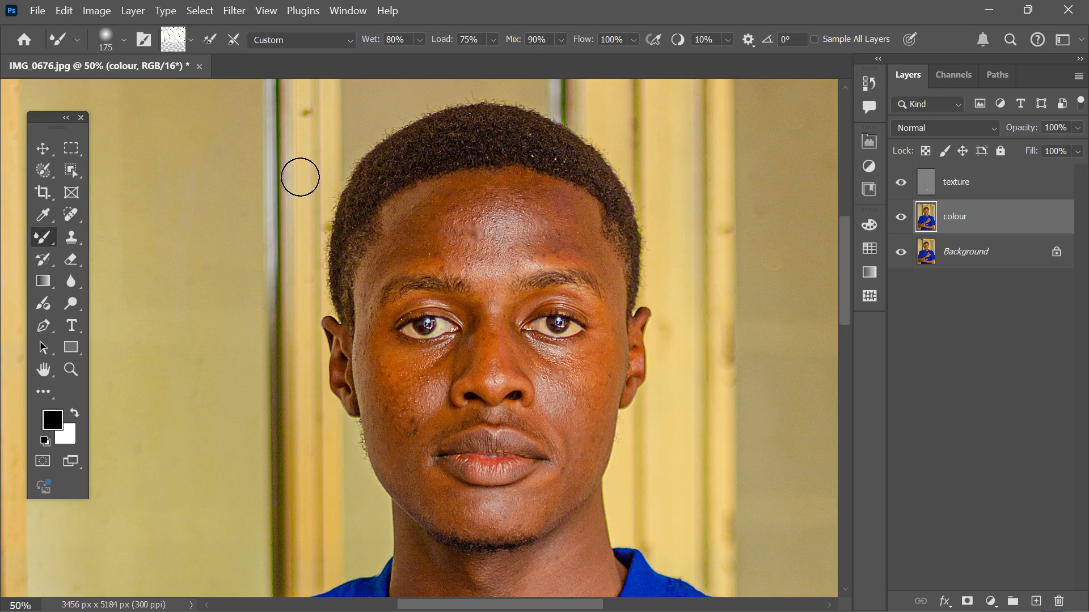
{"action": "key", "text": "bracketright"}
{"action": "key", "text": "bracketright"}
{"action": "key", "text": "bracketright"}
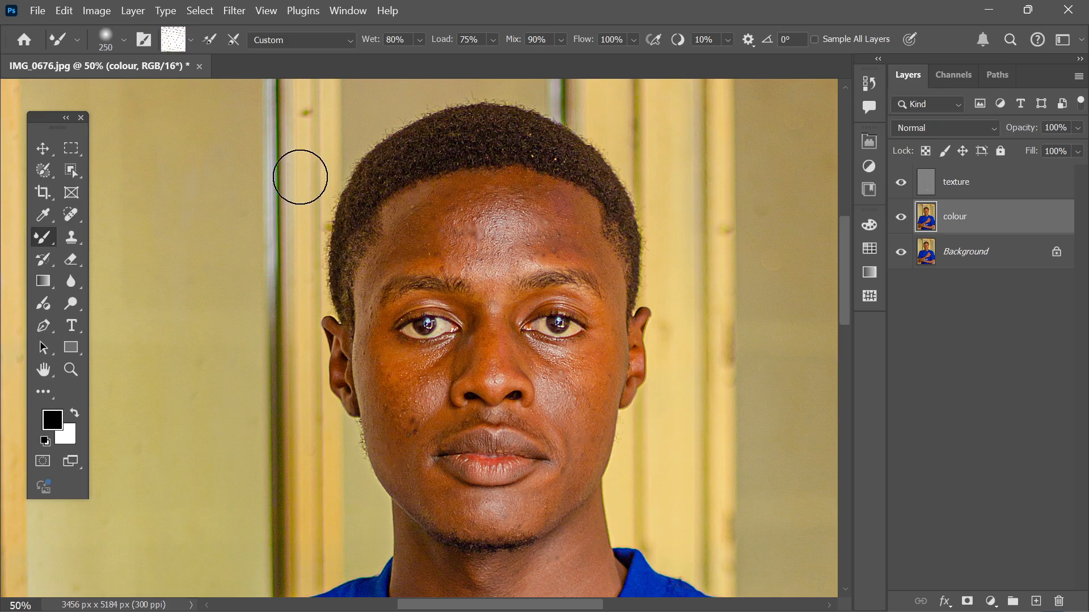
{"action": "key", "text": "bracketleft"}
{"action": "key", "text": "bracketleft"}
{"action": "key", "text": "bracketleft"}
{"action": "key", "text": "bracketleft"}
{"action": "key", "text": "bracketleft"}
{"action": "key", "text": "bracketleft"}
{"action": "key", "text": "bracketleft"}
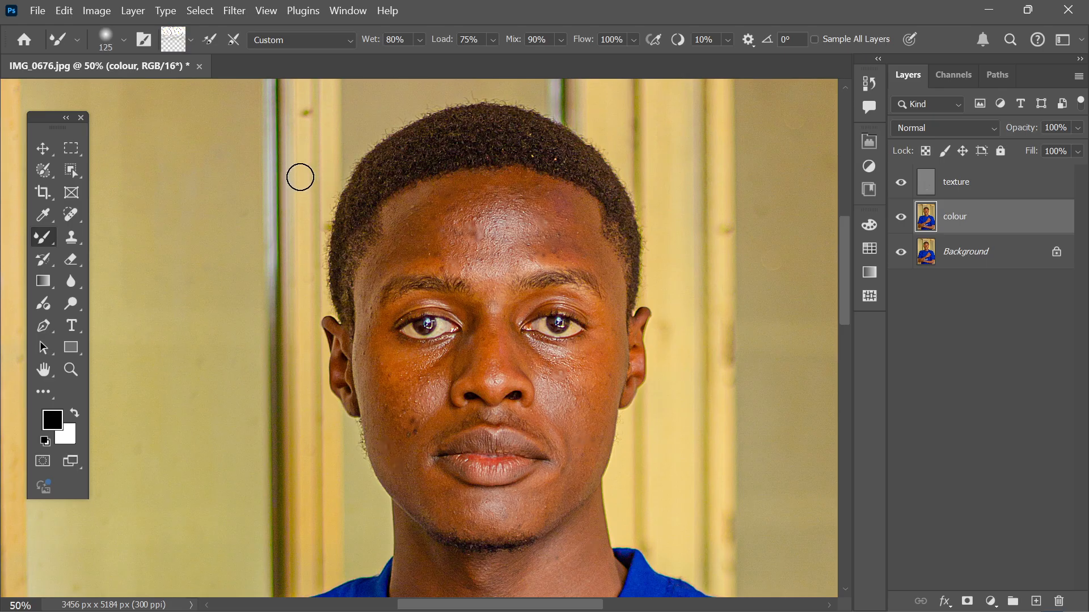
{"action": "key", "text": "bracketleft"}
{"action": "key", "text": "bracketright"}
{"action": "left_click", "coordinate": [192, 39]}
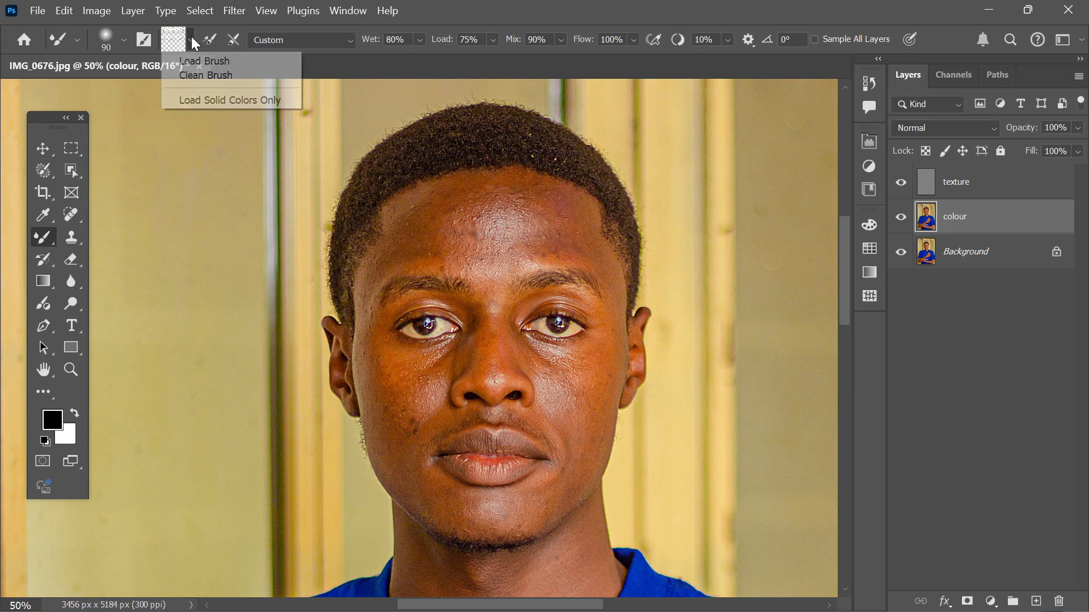
{"action": "left_click", "coordinate": [192, 69]}
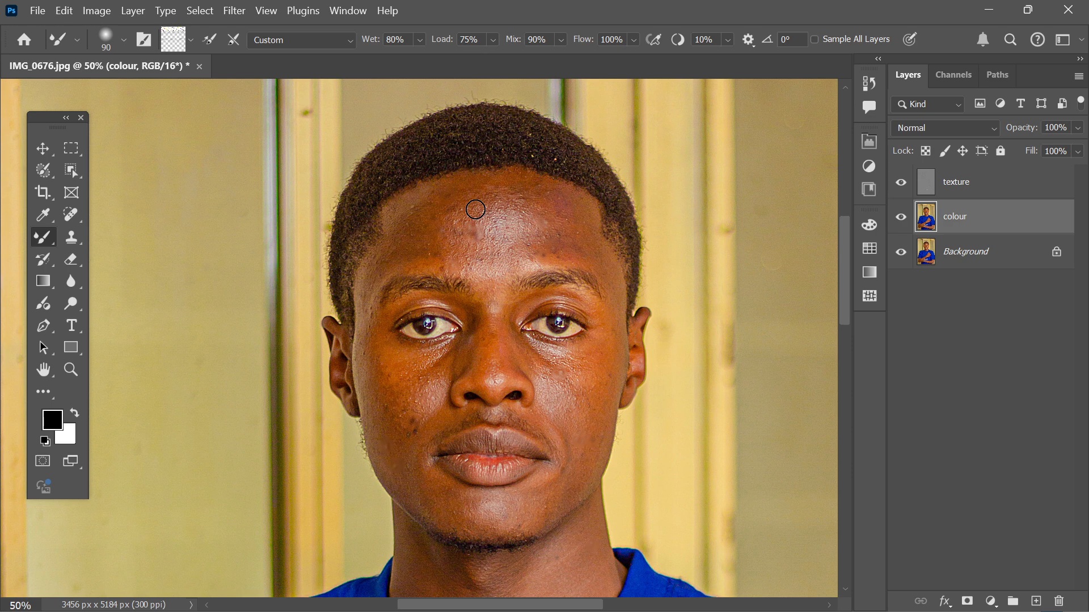
- Compare the portrait with the texture layer hidden and shown
{"action": "left_click", "coordinate": [901, 182]}
{"action": "left_click", "coordinate": [901, 183]}
- Keep the Mixer Brush size at 90 and set its Wet amount to 34%
{"action": "key", "text": "bracketright"}
{"action": "key", "text": "bracketright"}
{"action": "key", "text": "bracketleft"}
{"action": "key", "text": "bracketleft"}
{"action": "left_click", "coordinate": [420, 39]}
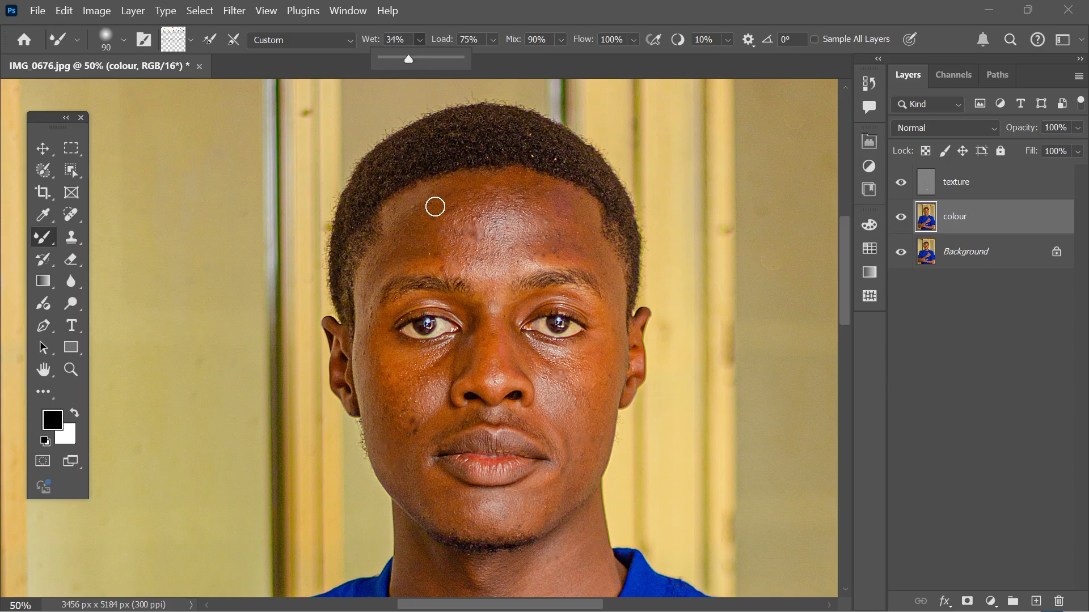
- Set the Mixer Brush's Load to 61% and its Mix to 12%
{"action": "left_click", "coordinate": [489, 41]}
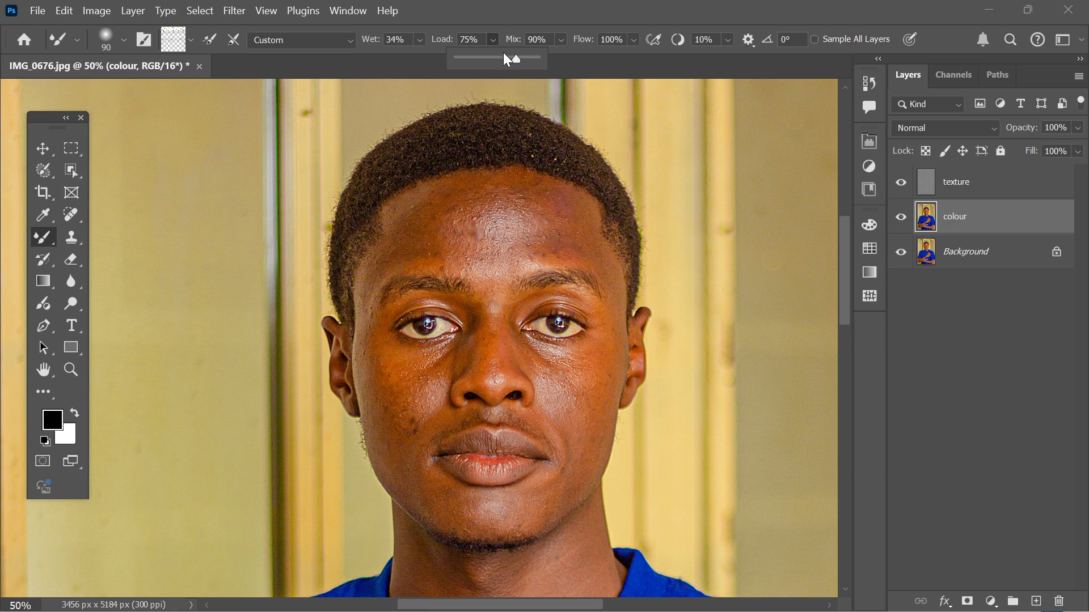
{"action": "left_click", "coordinate": [505, 57]}
{"action": "left_click", "coordinate": [561, 39]}
{"action": "left_click", "coordinate": [522, 56]}
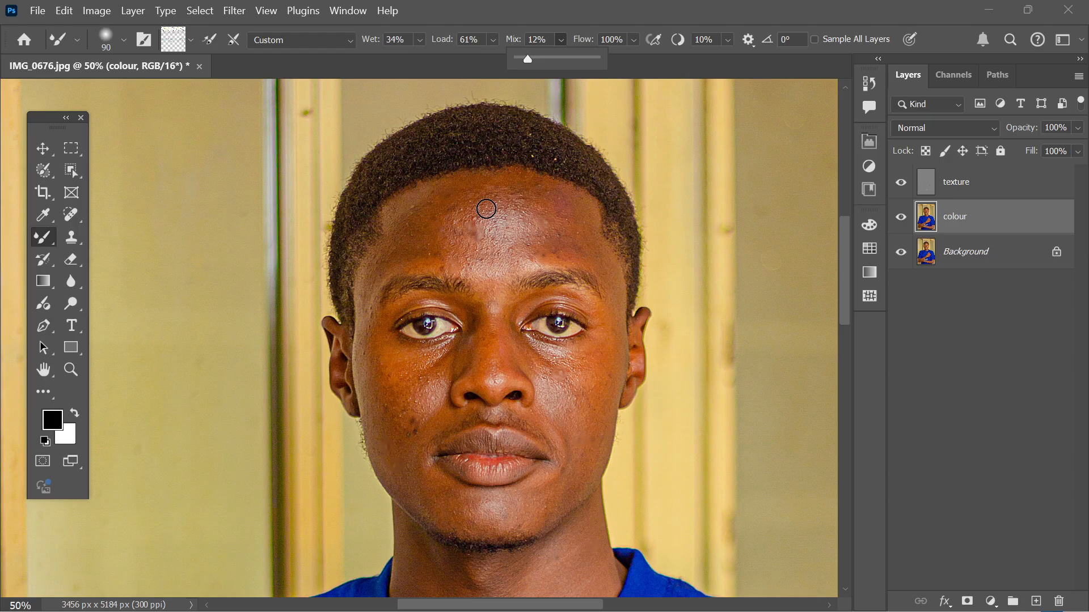
- Try blending the tones across the forehead on the colour layer with the Mixer Brush enlarged to 200
{"action": "key", "text": "bracketright"}
{"action": "key", "text": "bracketright"}
{"action": "key", "text": "bracketright"}
{"action": "key", "text": "bracketright"}
{"action": "key", "text": "bracketright"}
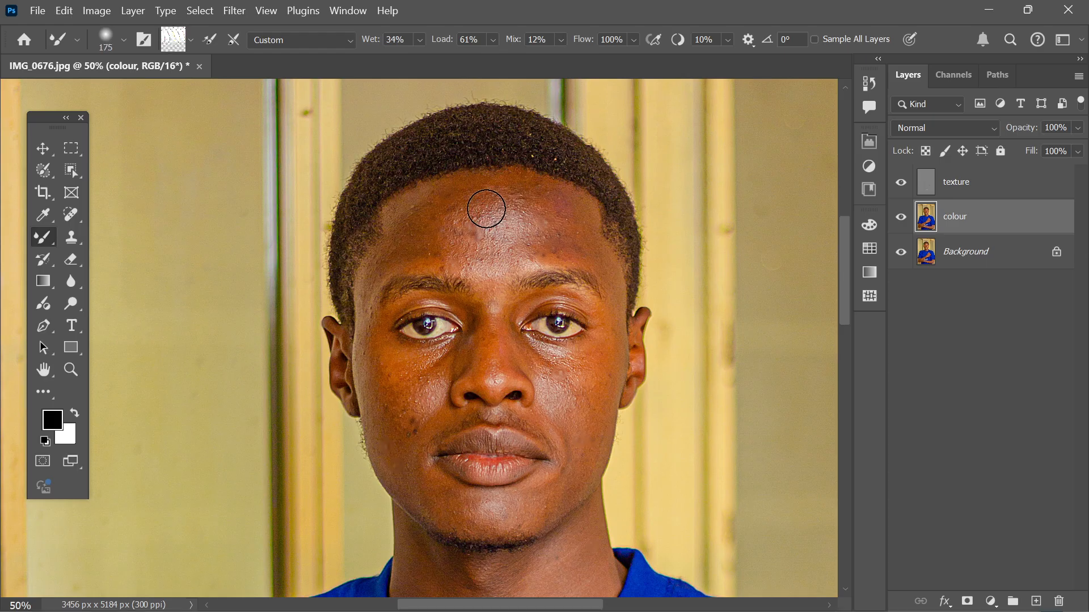
{"action": "mouse_move", "coordinate": [486, 209]}
{"action": "left_mouse_down"}
{"action": "mouse_move", "coordinate": [499, 229]}
{"action": "mouse_move", "coordinate": [488, 208]}
{"action": "mouse_move", "coordinate": [477, 222]}
{"action": "mouse_move", "coordinate": [575, 247]}
{"action": "mouse_move", "coordinate": [499, 224]}
{"action": "mouse_move", "coordinate": [526, 225]}
{"action": "mouse_move", "coordinate": [534, 240]}
{"action": "mouse_move", "coordinate": [516, 192]}
{"action": "mouse_move", "coordinate": [443, 214]}
{"action": "left_mouse_up"}
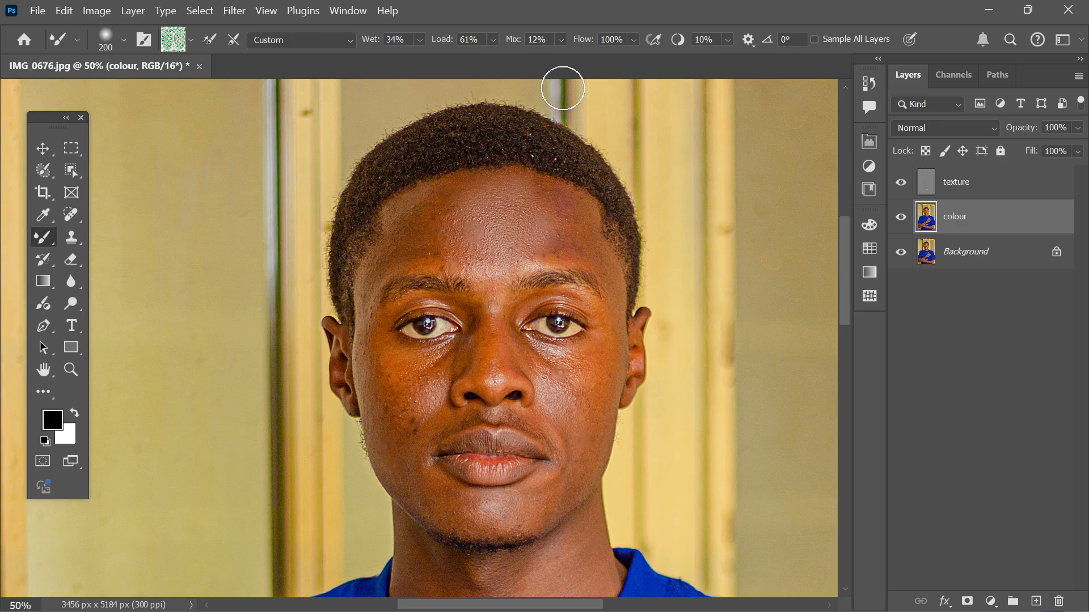
- Raise the Mixer Brush's Mix to 69% and try blending the forehead again
{"action": "left_click", "coordinate": [564, 33]}
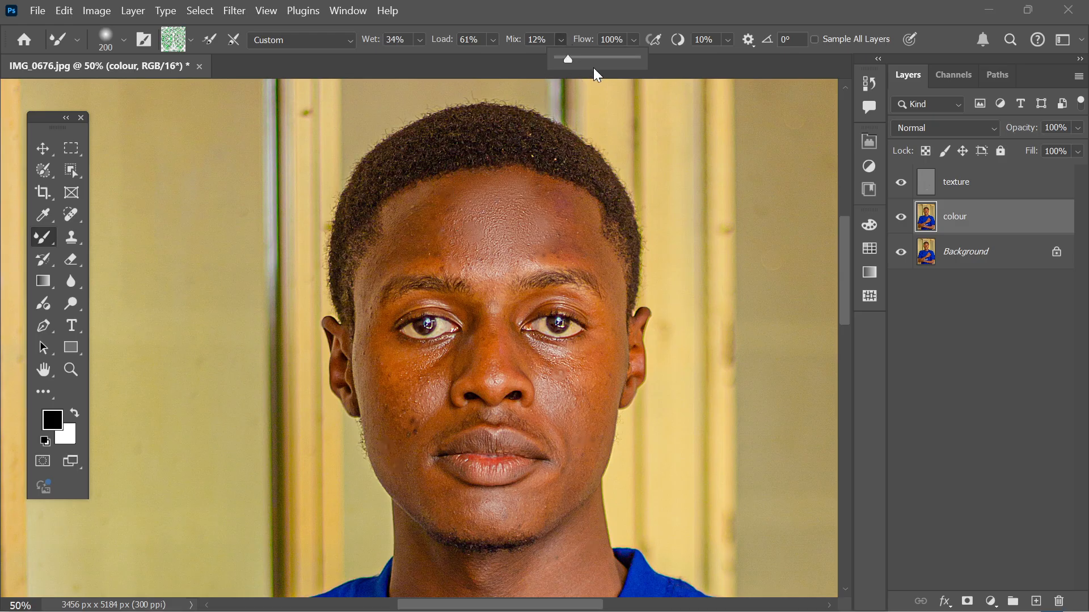
{"action": "left_click_drag", "start_coordinate": [568, 59], "coordinate": [612, 59]}
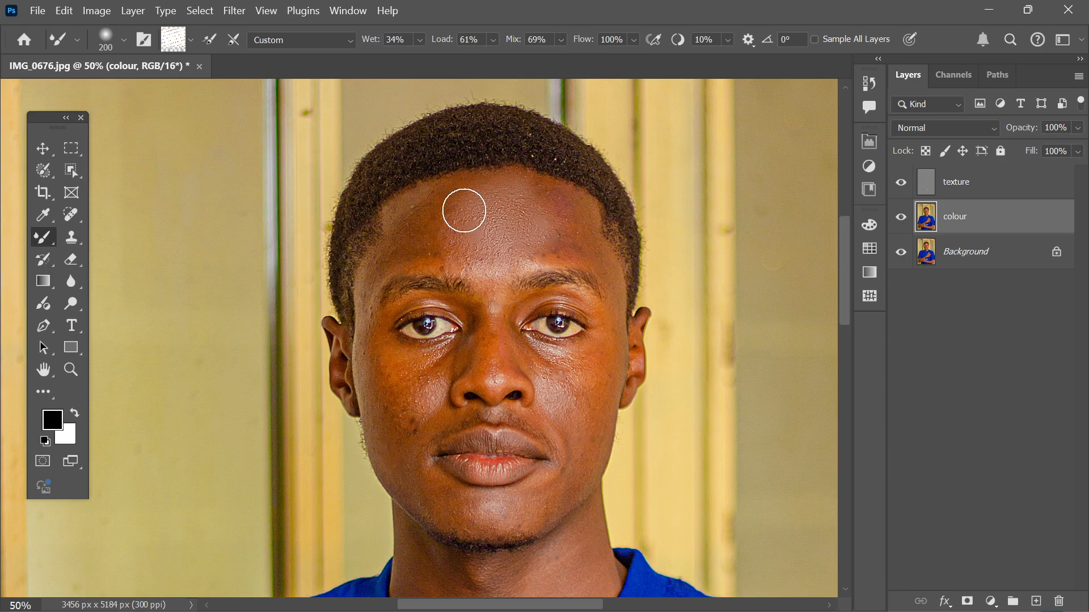
{"action": "mouse_move", "coordinate": [464, 211]}
{"action": "left_mouse_down"}
{"action": "mouse_move", "coordinate": [425, 242]}
{"action": "mouse_move", "coordinate": [427, 214]}
{"action": "mouse_move", "coordinate": [412, 234]}
{"action": "left_mouse_up"}
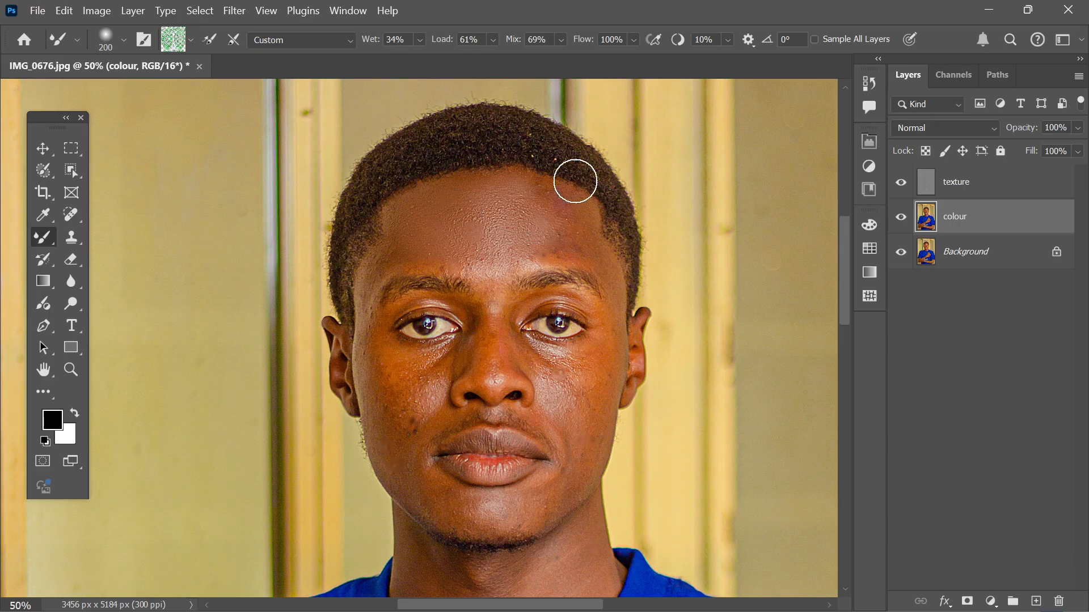
- Undo the forehead blending strokes and show the texture layer
{"action": "key", "text": "ctrl+z"}
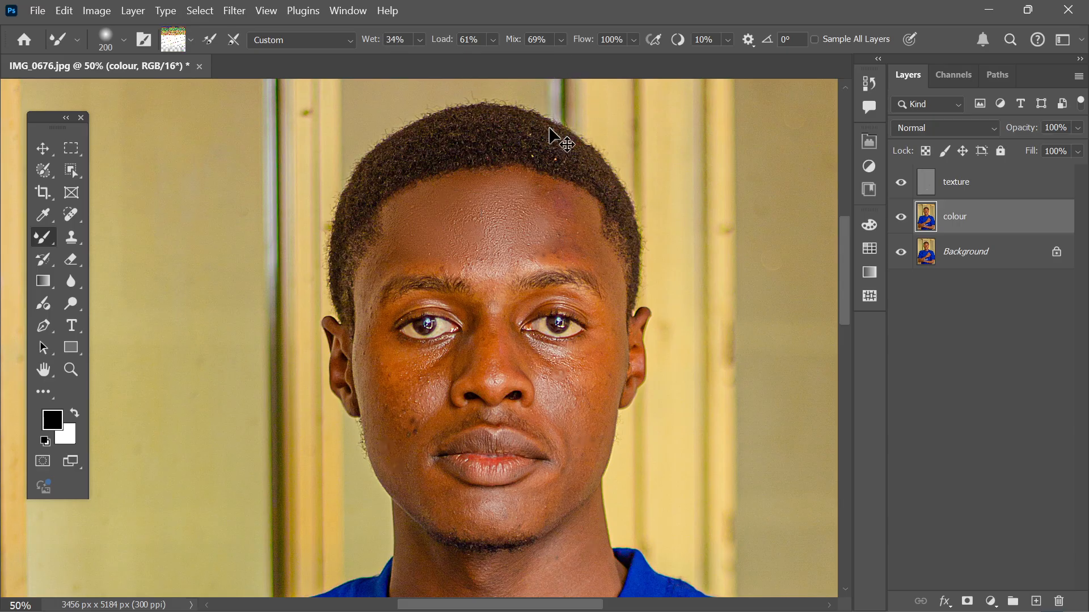
{"action": "key", "text": "ctrl+z"}
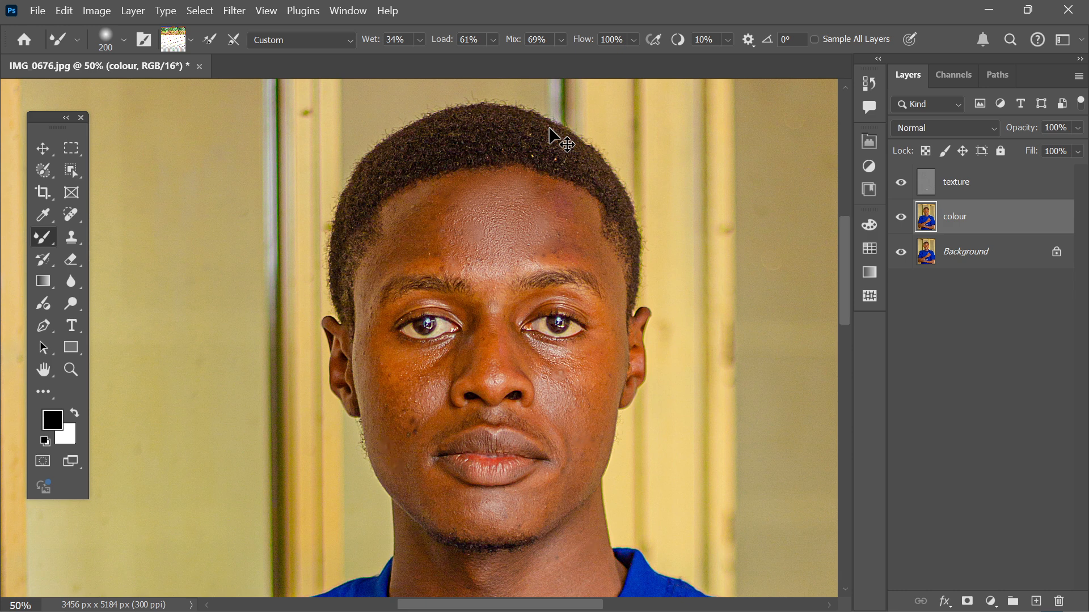
{"action": "key", "text": "ctrl+z"}
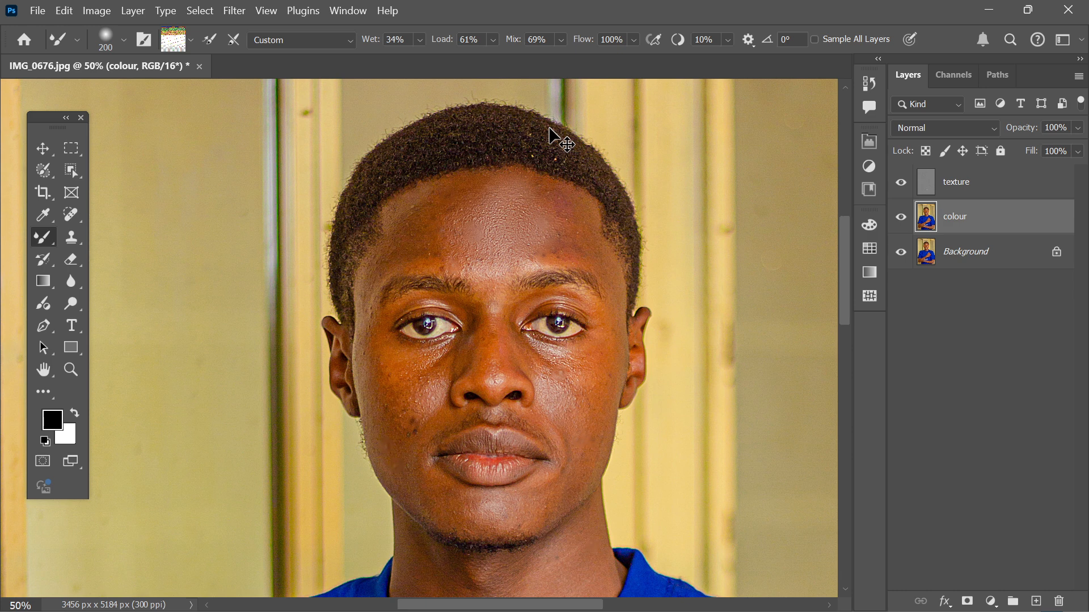
{"action": "key", "text": "ctrl+z"}
{"action": "key", "text": "ctrl+z"}
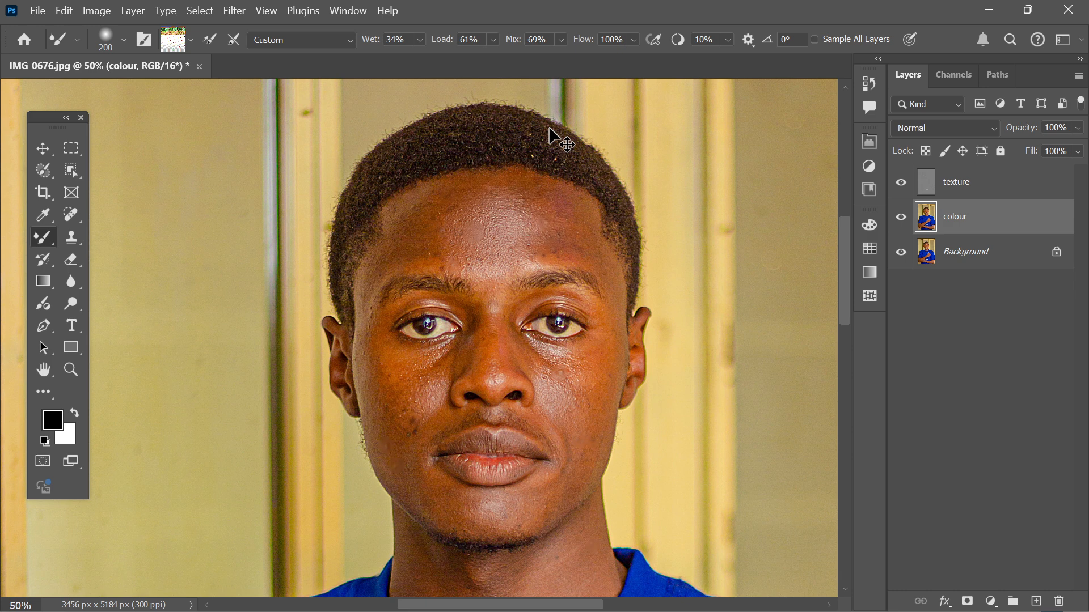
{"action": "key", "text": "ctrl+z"}
{"action": "key", "text": "ctrl+z"}
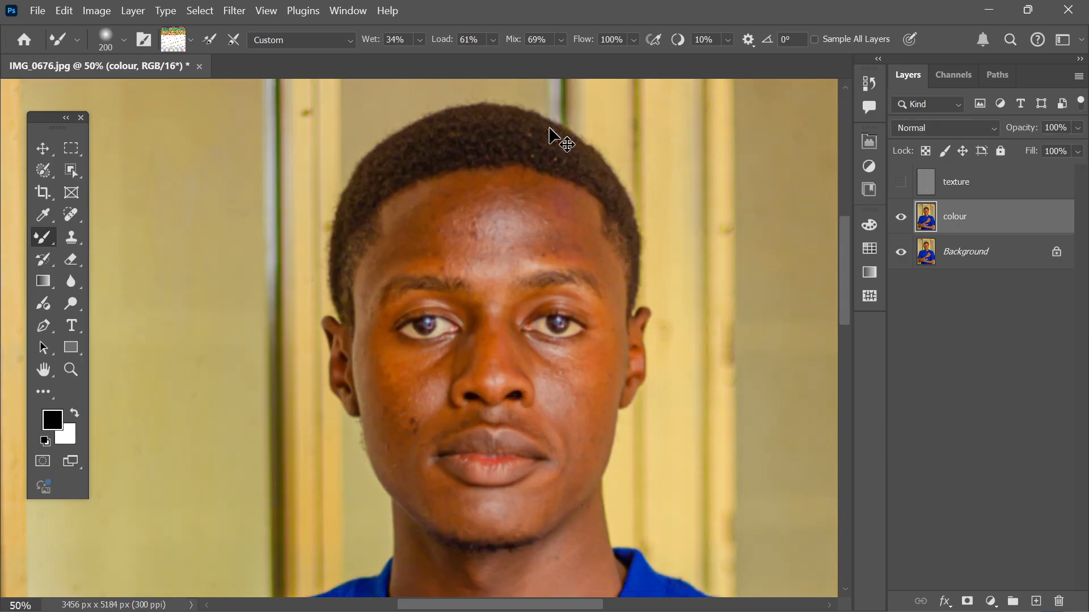
{"action": "left_click", "coordinate": [900, 182]}
- Lower the Mixer Brush's Mix to 8% and dab the middle of the forehead
{"action": "left_click", "coordinate": [562, 40]}
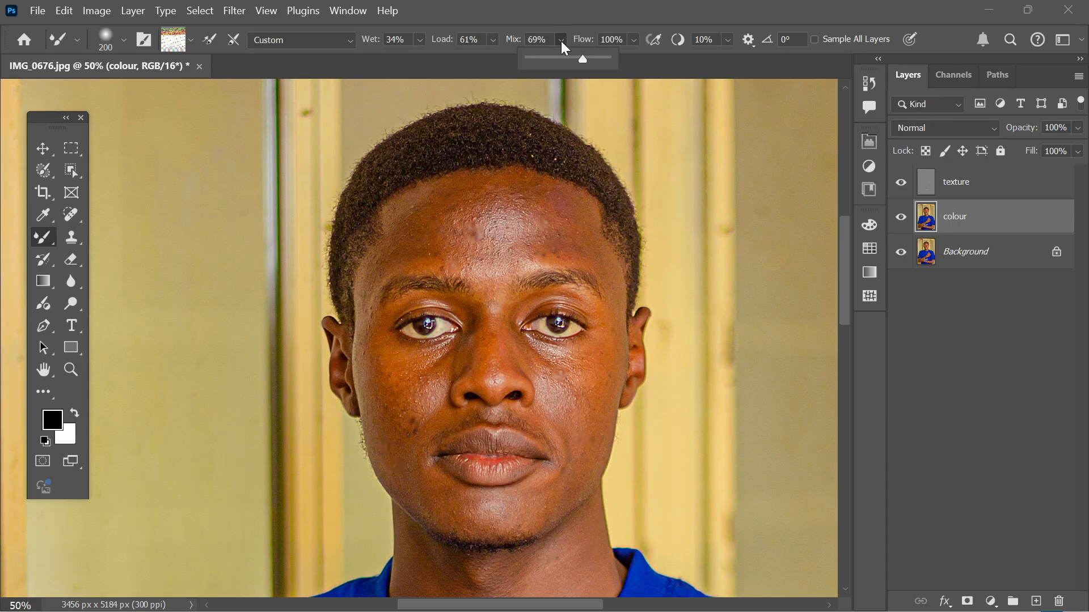
{"action": "left_click_drag", "start_coordinate": [542, 56], "coordinate": [535, 59]}
{"action": "left_click", "coordinate": [489, 219]}
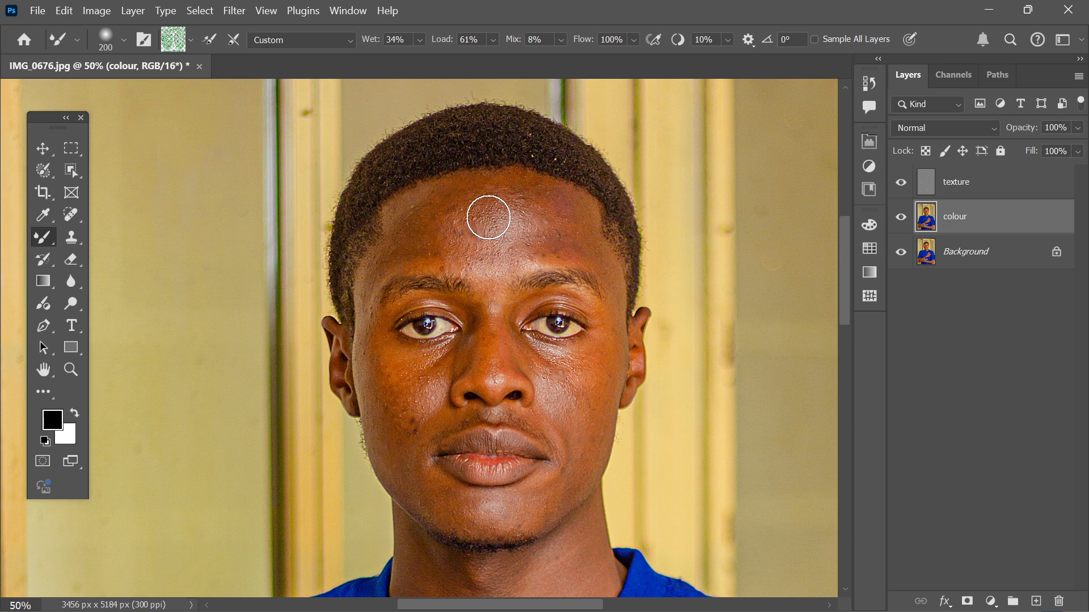
- Try blending beside the nose bridge, and the forehead with the brush reduced to 150, undoing both strokes
{"action": "mouse_move", "coordinate": [460, 326]}
{"action": "left_mouse_down"}
{"action": "mouse_move", "coordinate": [490, 316]}
{"action": "mouse_move", "coordinate": [472, 317]}
{"action": "mouse_move", "coordinate": [450, 342]}
{"action": "mouse_move", "coordinate": [465, 341]}
{"action": "mouse_move", "coordinate": [442, 344]}
{"action": "left_mouse_up"}
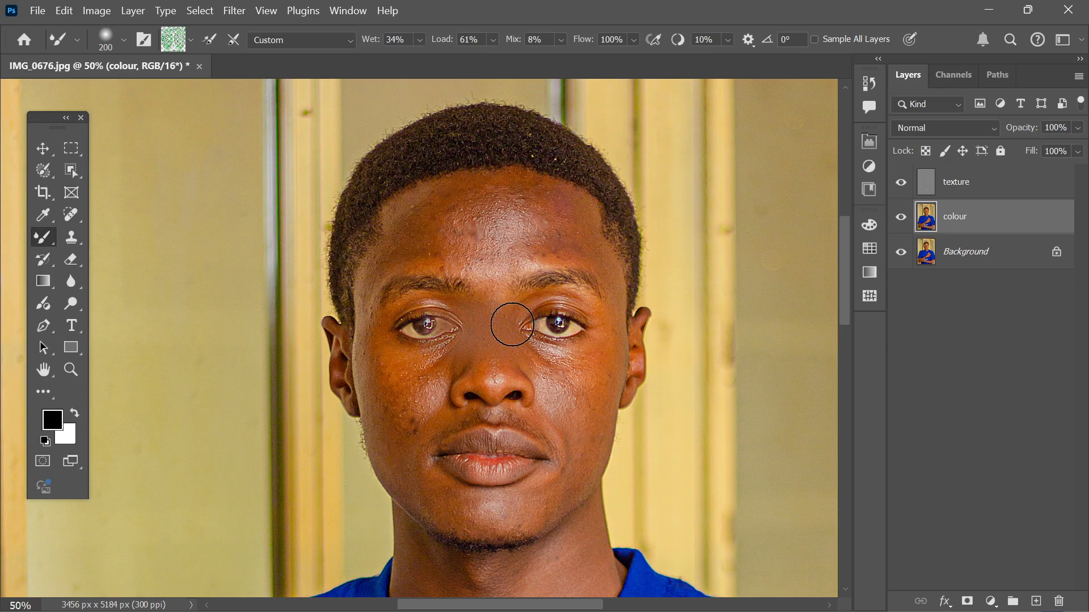
{"action": "key", "text": "ctrl+z"}
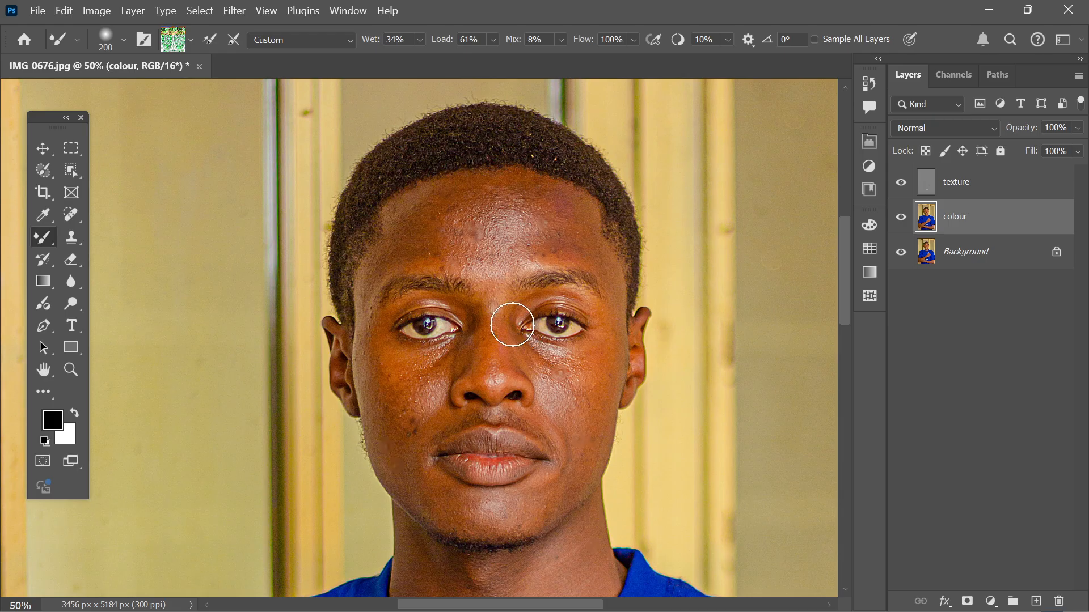
{"action": "key", "text": "bracketleft"}
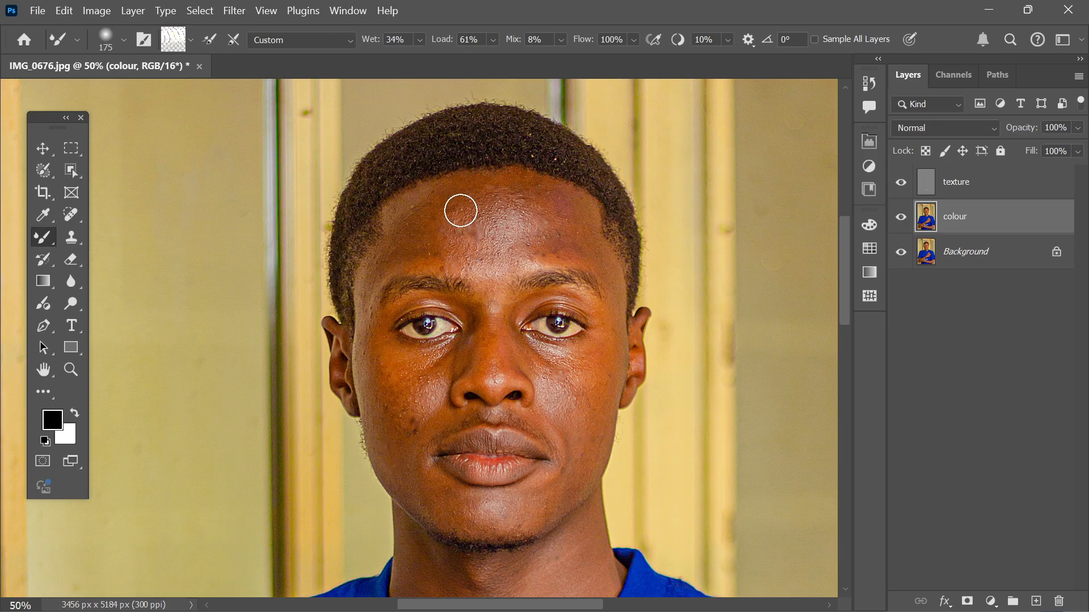
{"action": "key", "text": "bracketleft"}
{"action": "left_click_drag", "start_coordinate": [461, 211], "coordinate": [483, 222]}
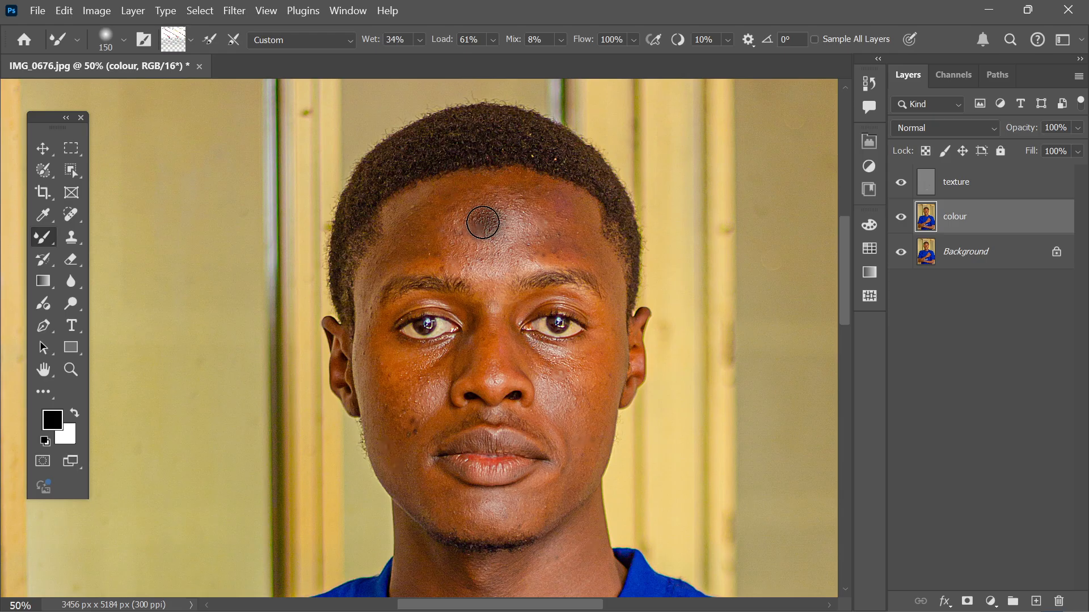
{"action": "key", "text": "ctrl+z"}
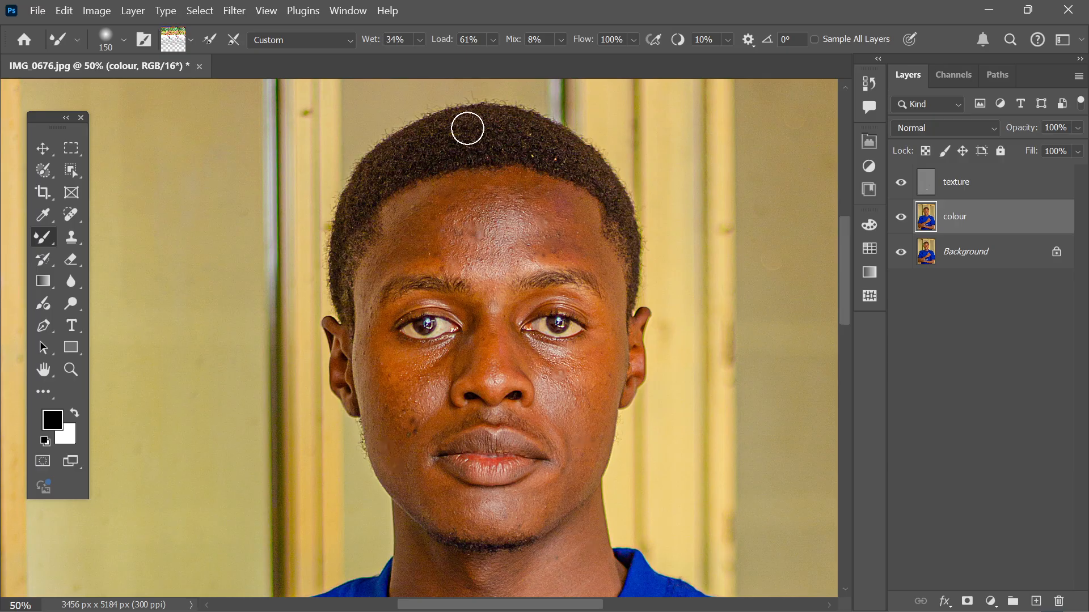
- Clean the Mixer Brush and set its size to 175
{"action": "left_click", "coordinate": [191, 40]}
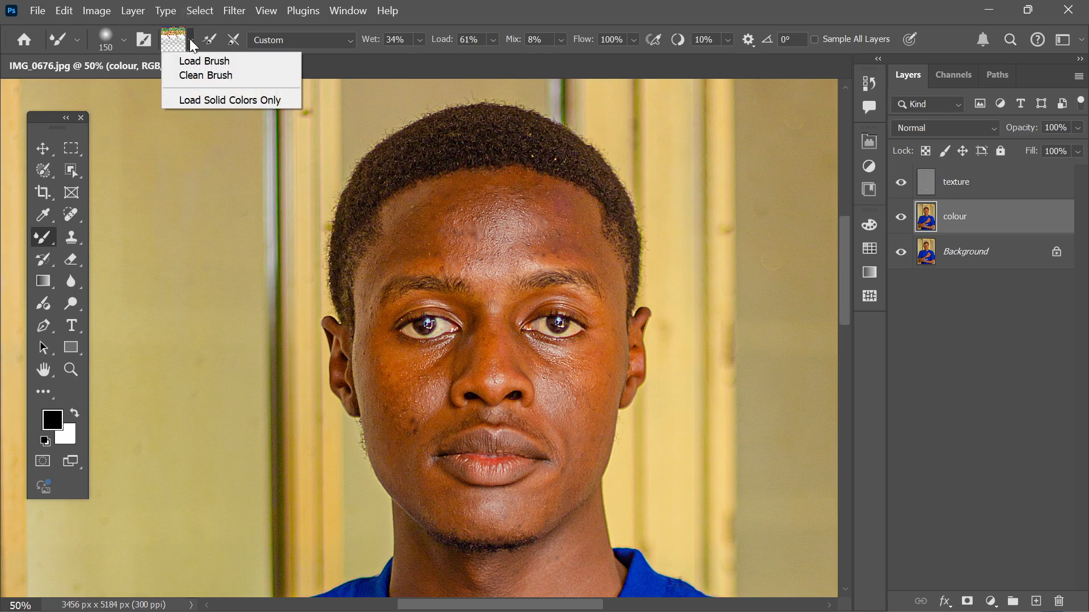
{"action": "left_click", "coordinate": [193, 72]}
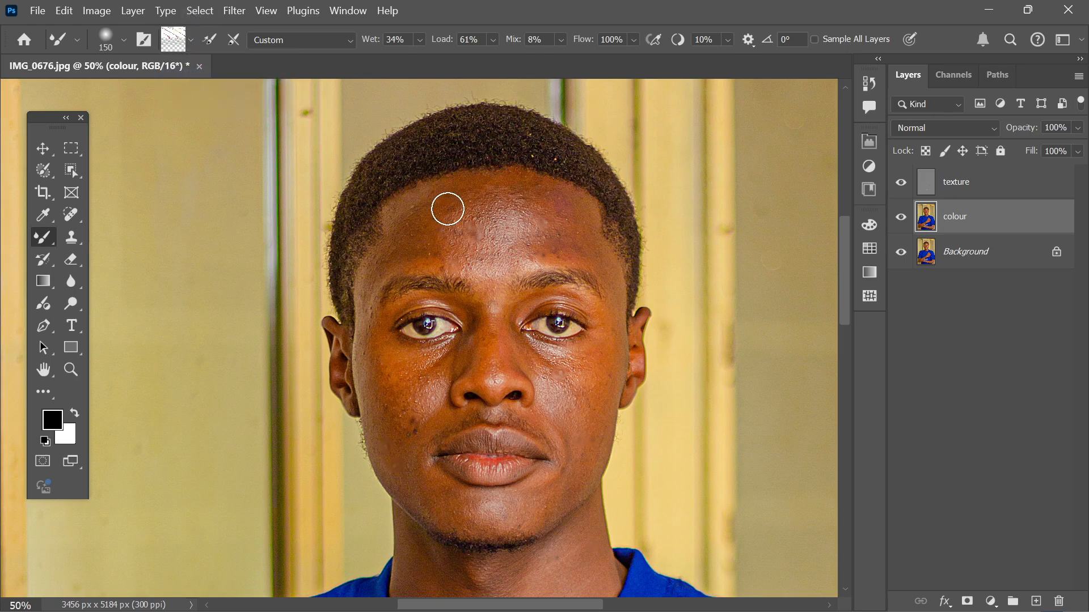
{"action": "key", "text": "bracketright"}
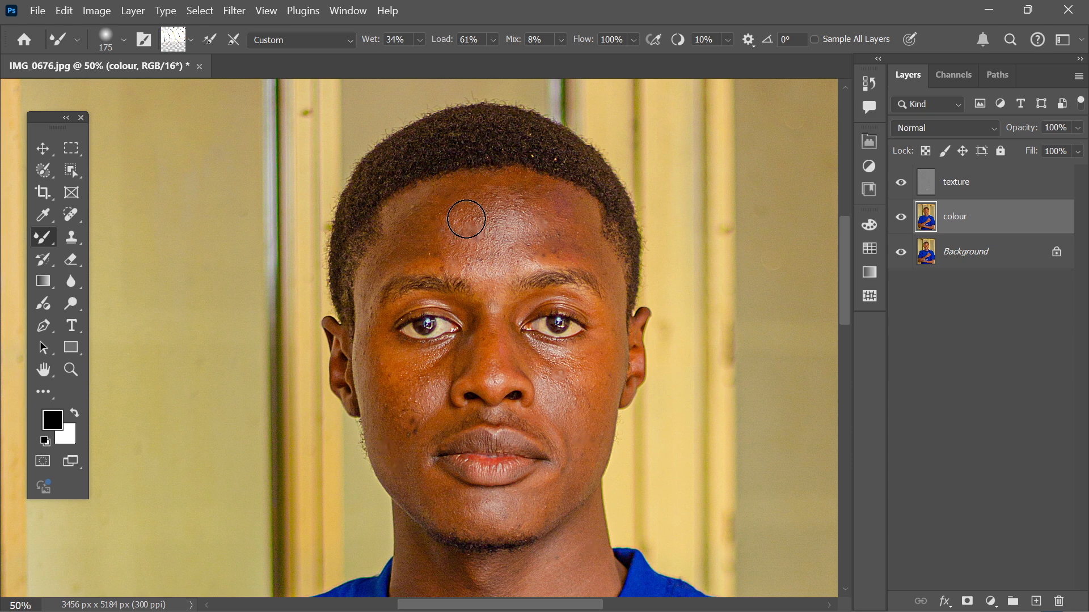
- Try blending the forehead tones with the cleaned Mixer Brush and undo the last stroke
{"action": "left_click_drag", "start_coordinate": [466, 219], "coordinate": [442, 235]}
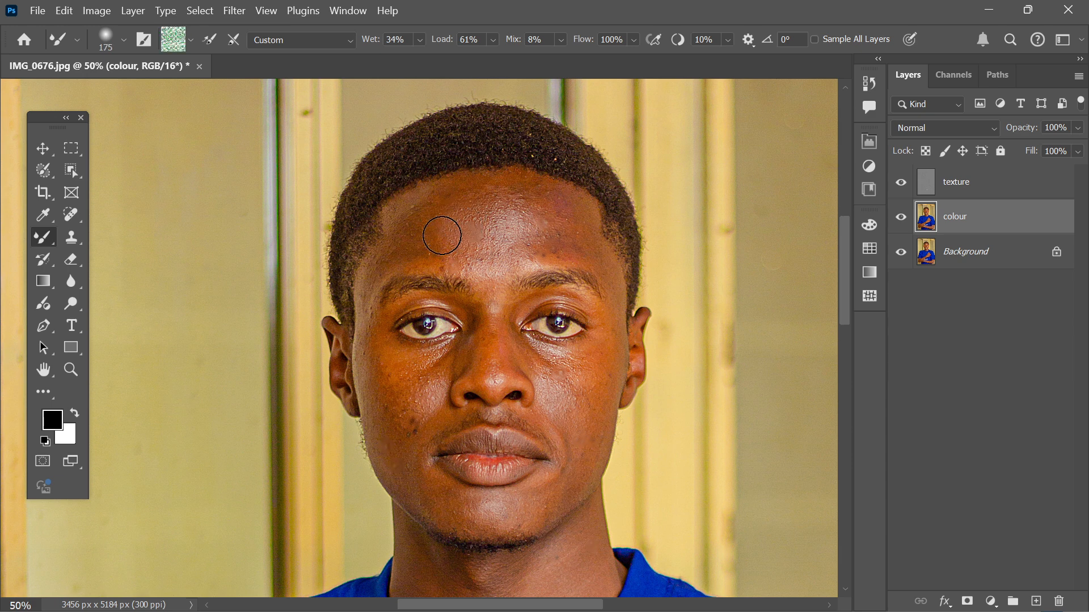
{"action": "left_click_drag", "start_coordinate": [441, 235], "coordinate": [435, 214]}
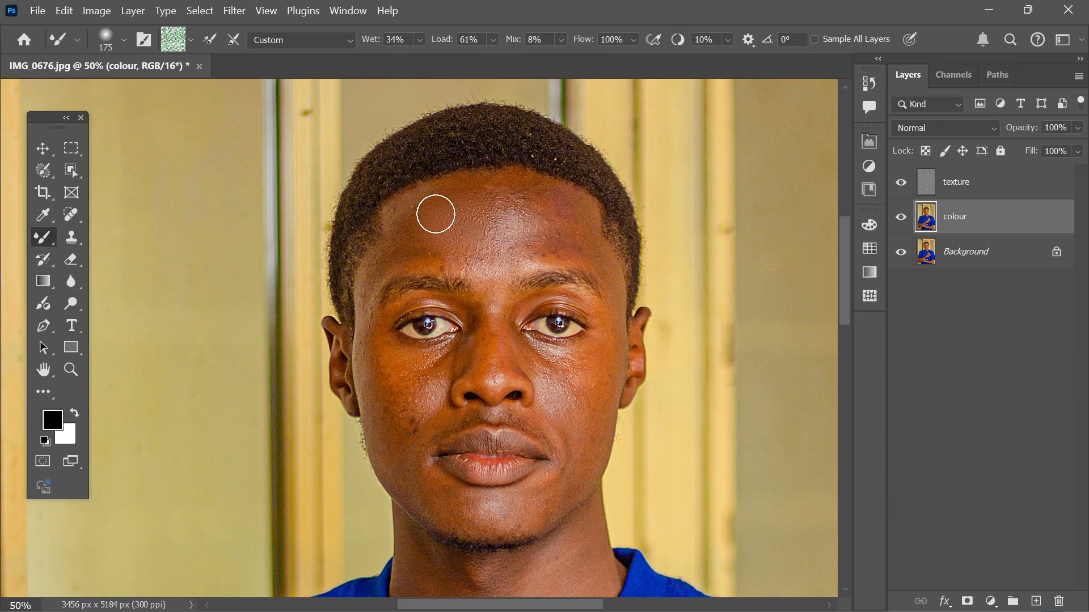
{"action": "key", "text": "ctrl+z"}
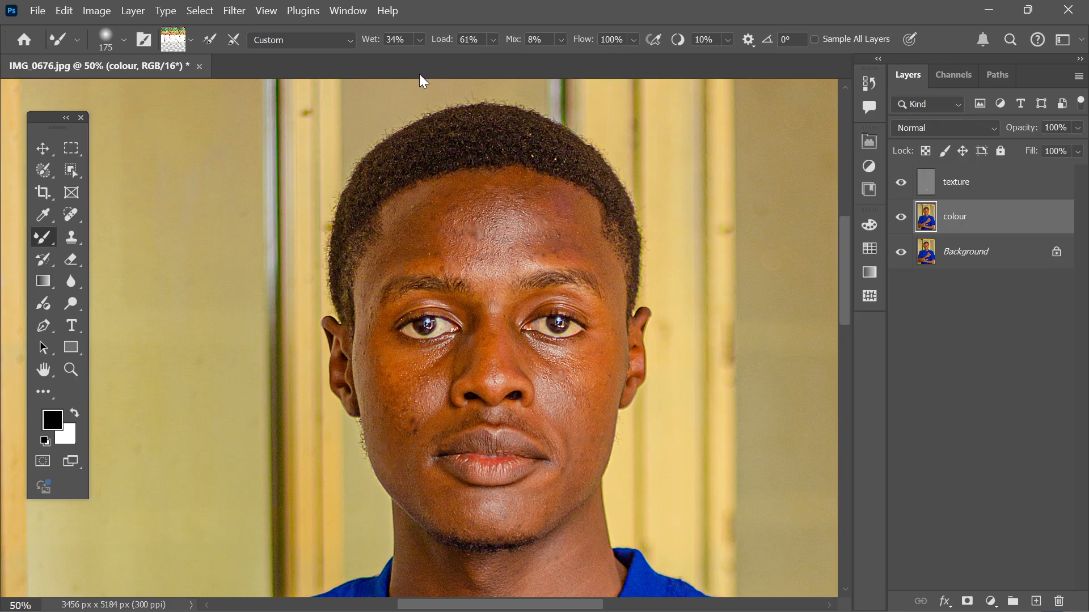
- Load the Mixer Brush, turn on cleaning after each stroke, undo the trial stroke and clean the brush
{"action": "left_click", "coordinate": [191, 40]}
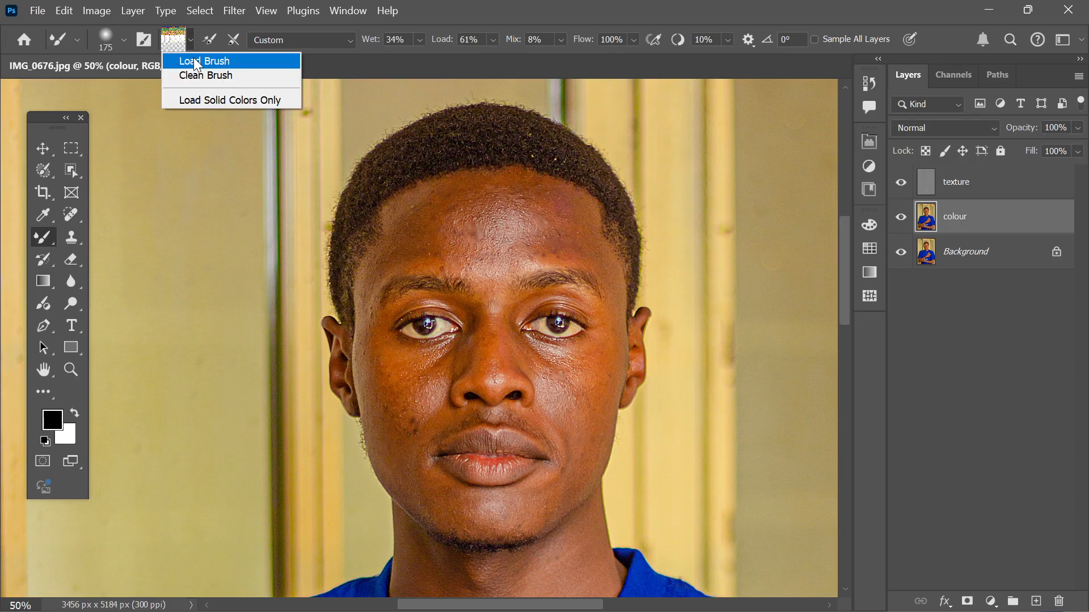
{"action": "left_click", "coordinate": [197, 61]}
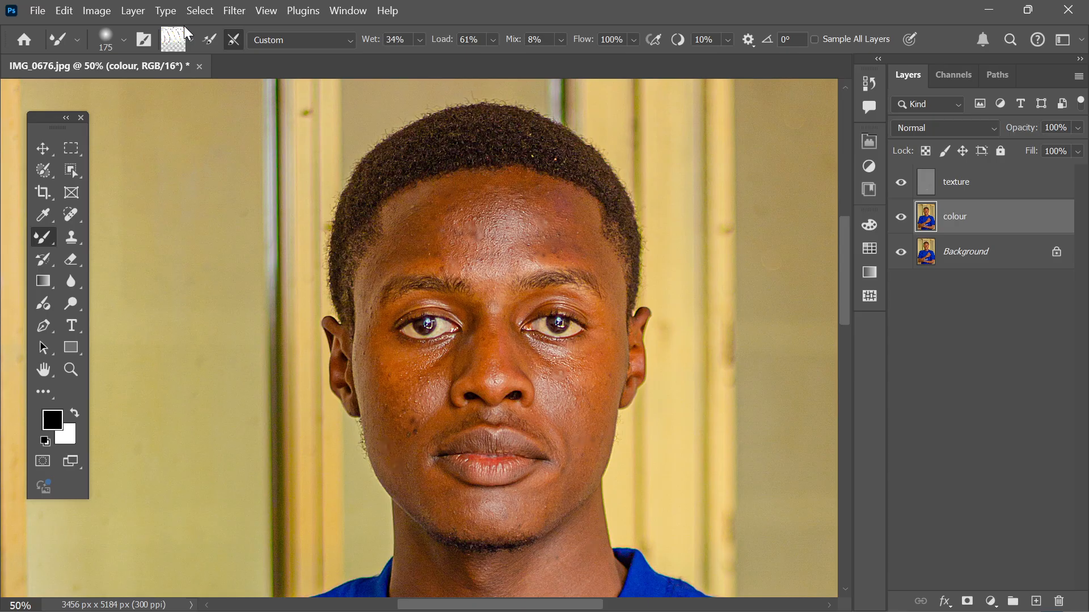
{"action": "key", "text": "ctrl+z"}
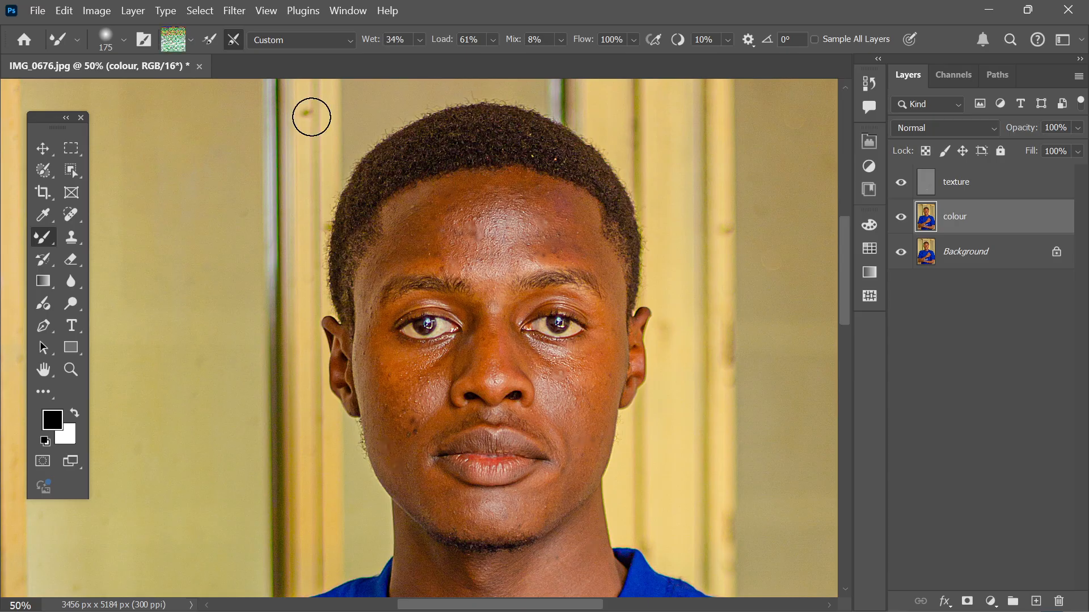
{"action": "left_click", "coordinate": [191, 40]}
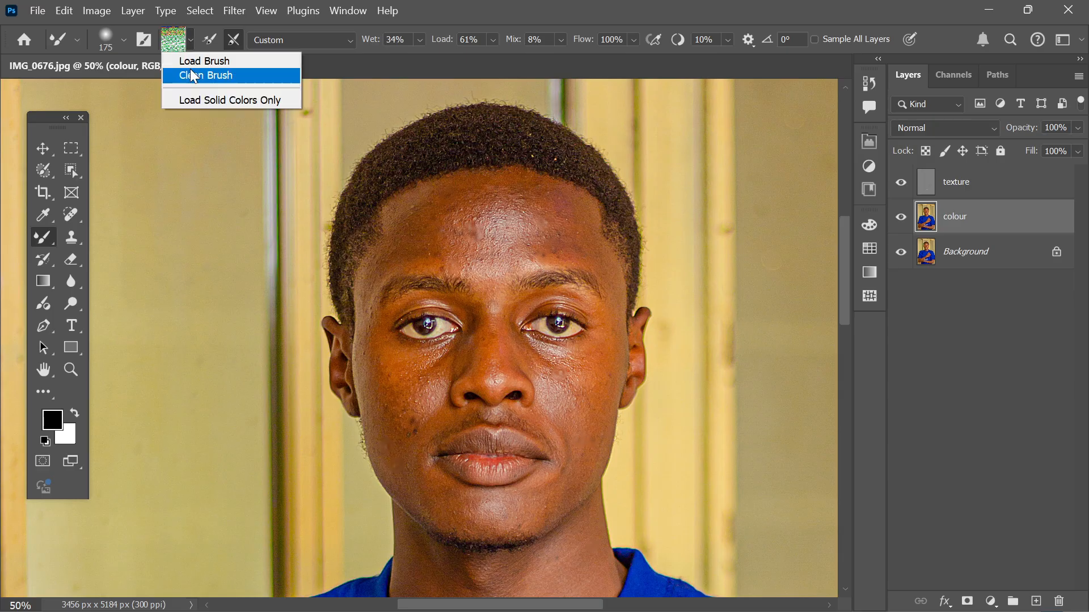
{"action": "left_click", "coordinate": [192, 76]}
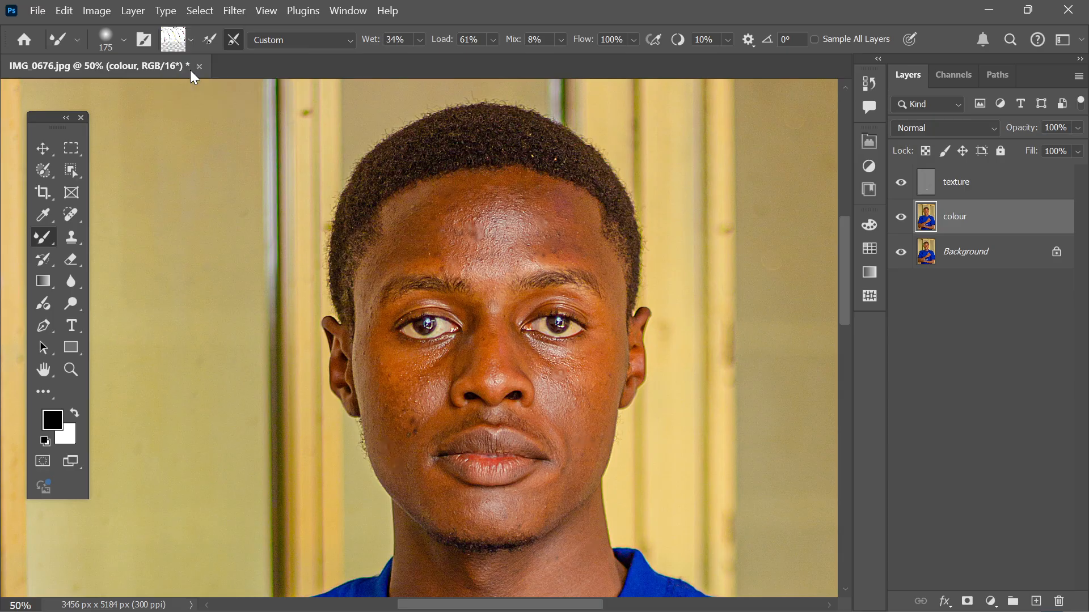
- Blend the forehead tones with Wet kept at 34%, and open the Mixer Brush colour picker and cancel it
{"action": "left_click", "coordinate": [418, 40]}
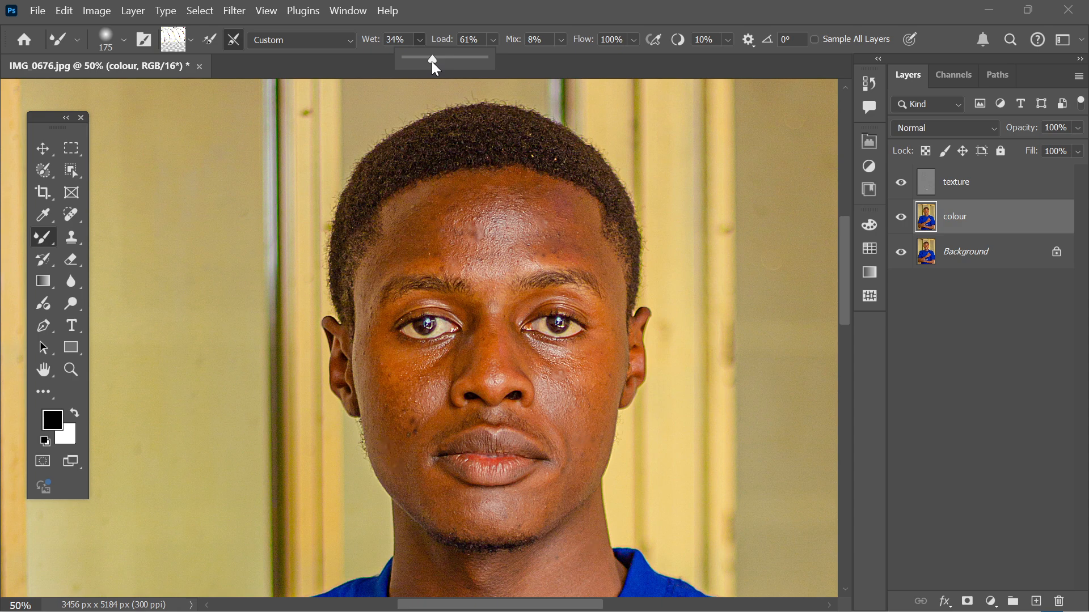
{"action": "left_click", "coordinate": [234, 41]}
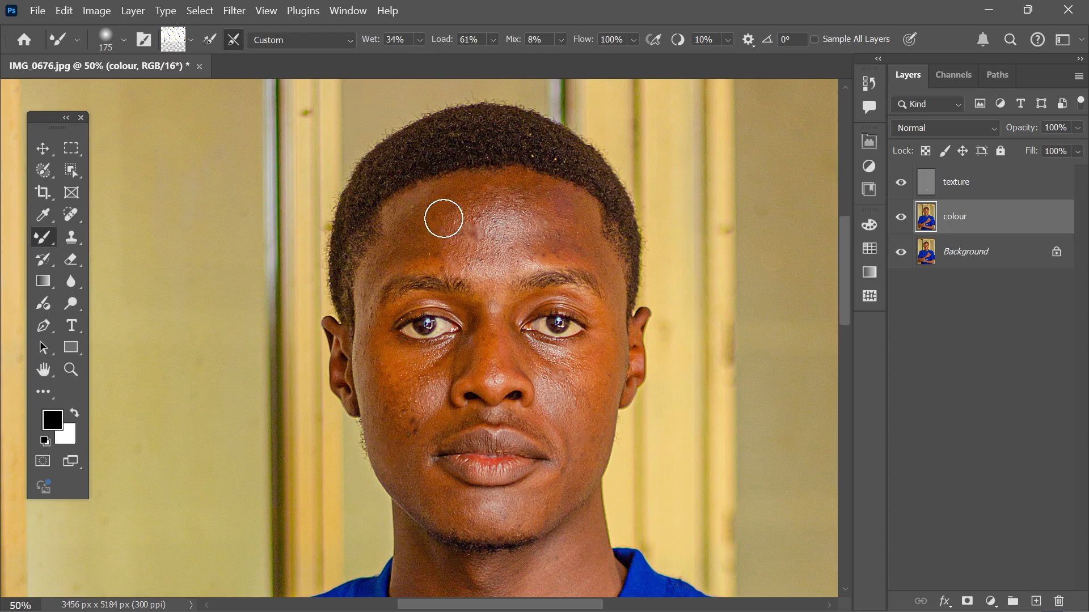
{"action": "mouse_move", "coordinate": [443, 218]}
{"action": "left_mouse_down"}
{"action": "mouse_move", "coordinate": [466, 220]}
{"action": "mouse_move", "coordinate": [452, 214]}
{"action": "left_mouse_up"}
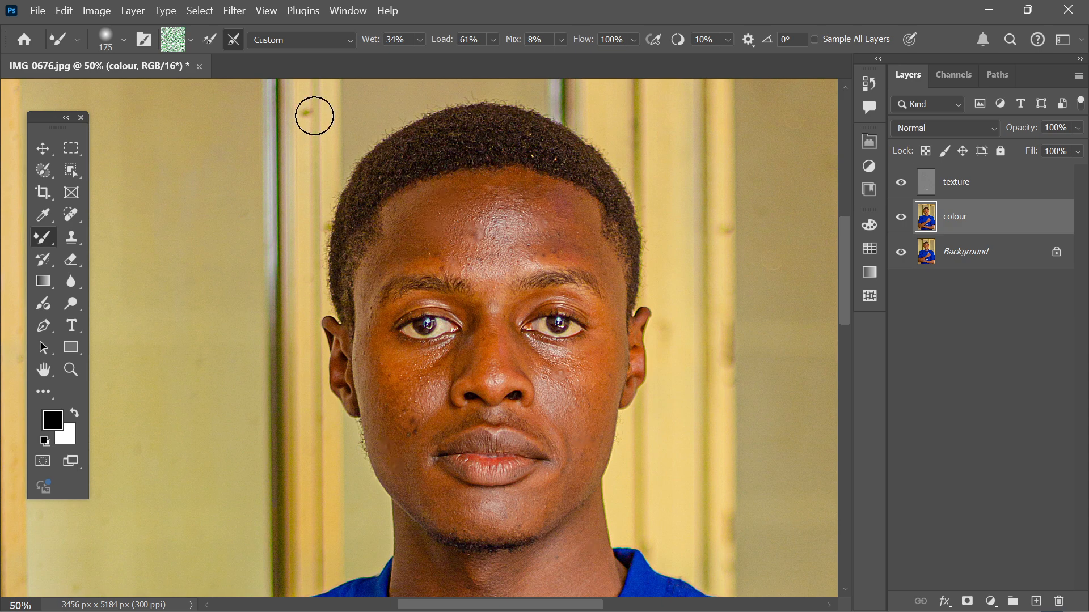
{"action": "left_click", "coordinate": [173, 40]}
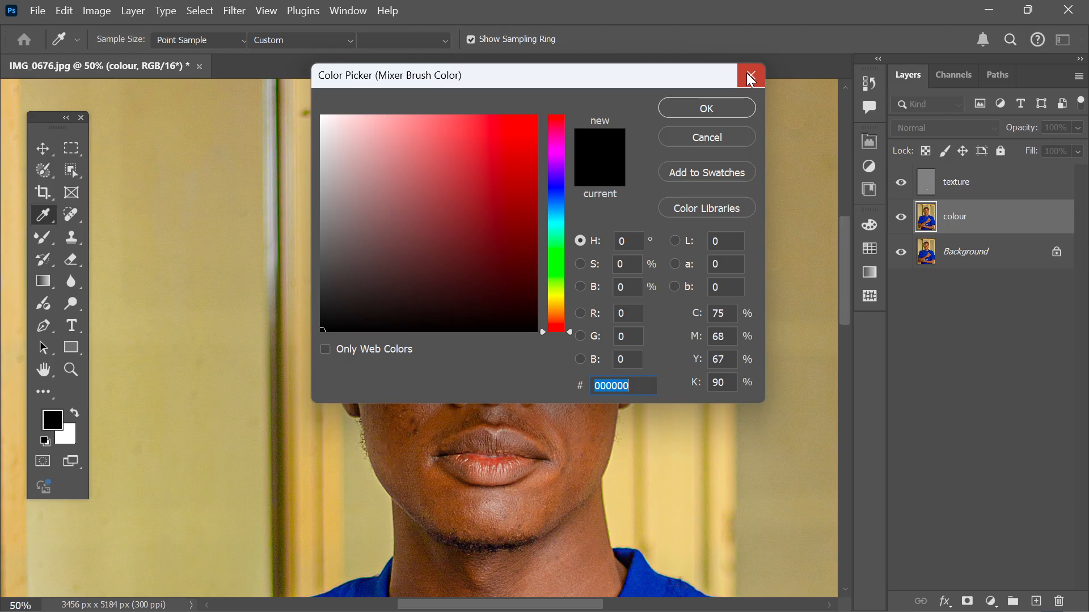
{"action": "left_click", "coordinate": [751, 77]}
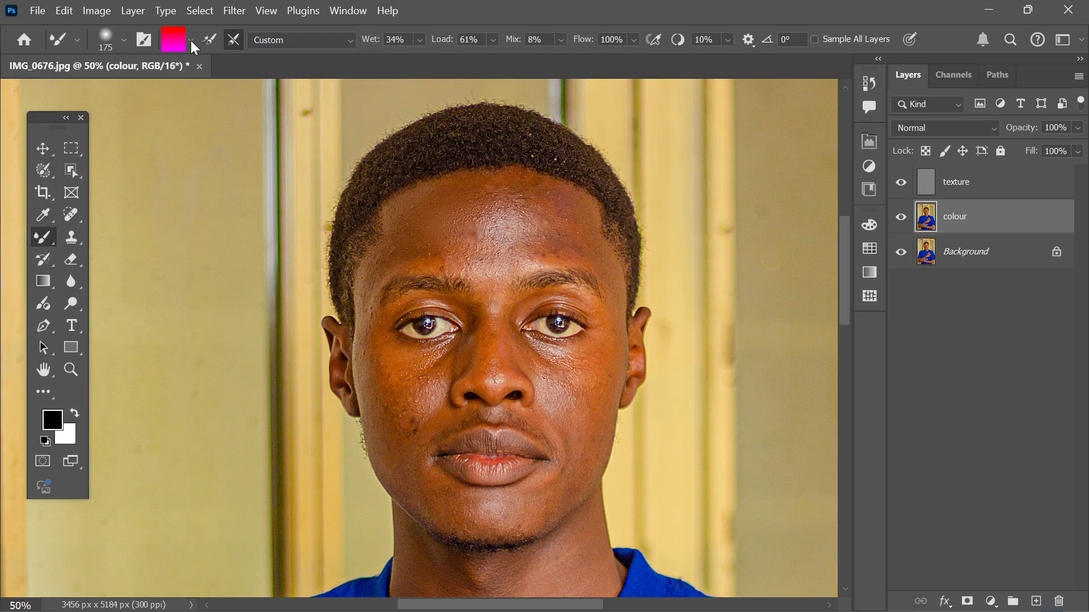
- Clean the Mixer Brush, blend the tones on the right side of the forehead, and reduce the brush size to 150
{"action": "left_click", "coordinate": [191, 40]}
{"action": "left_click", "coordinate": [195, 73]}
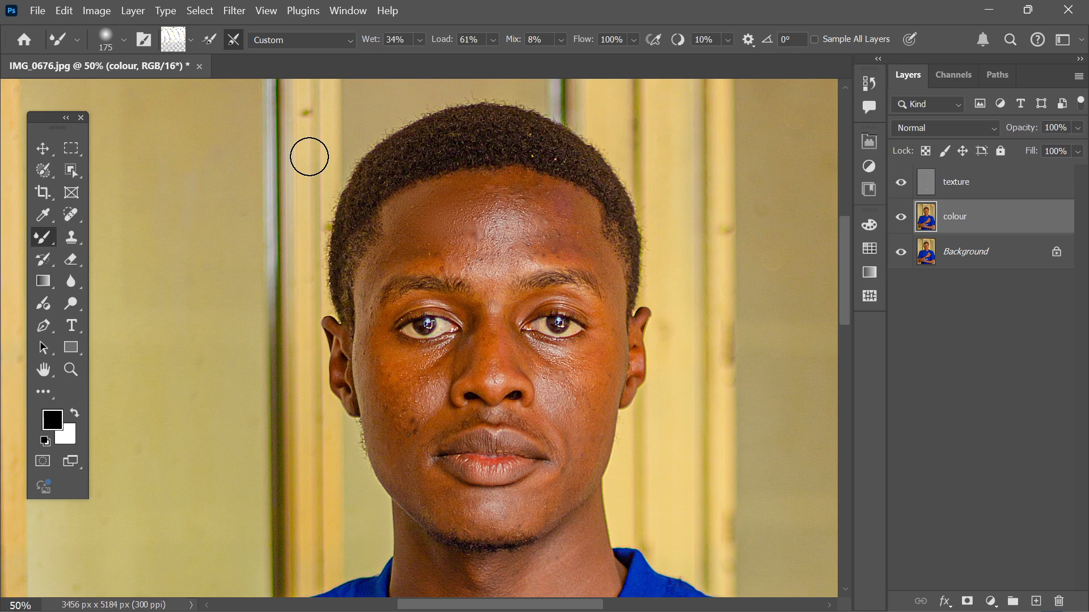
{"action": "left_click", "coordinate": [309, 157], "text": "alt"}
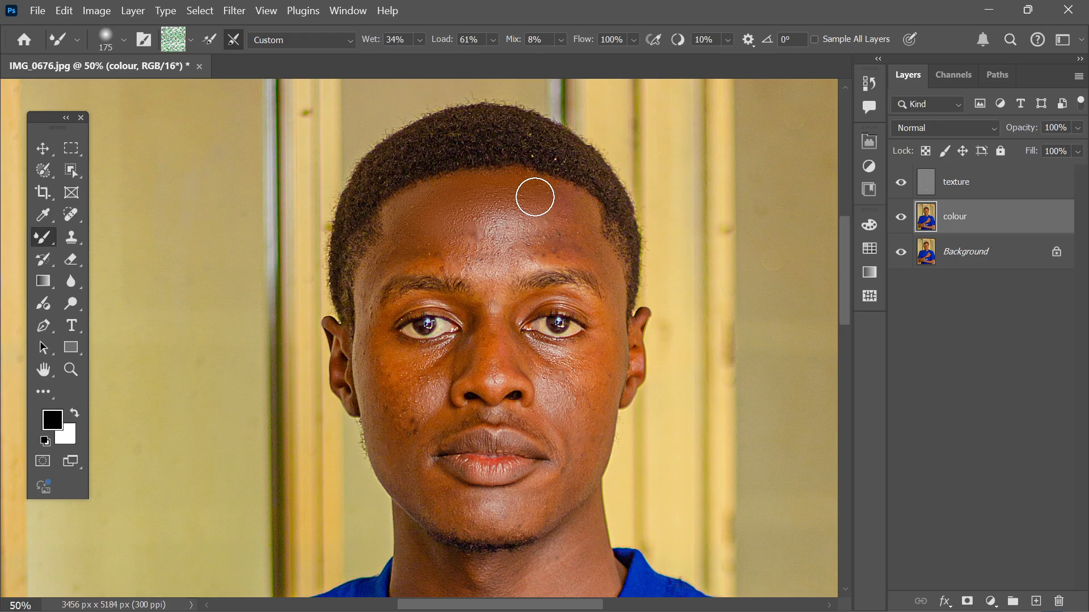
{"action": "left_click_drag", "start_coordinate": [535, 197], "coordinate": [579, 237]}
{"action": "key", "text": "bracketleft"}
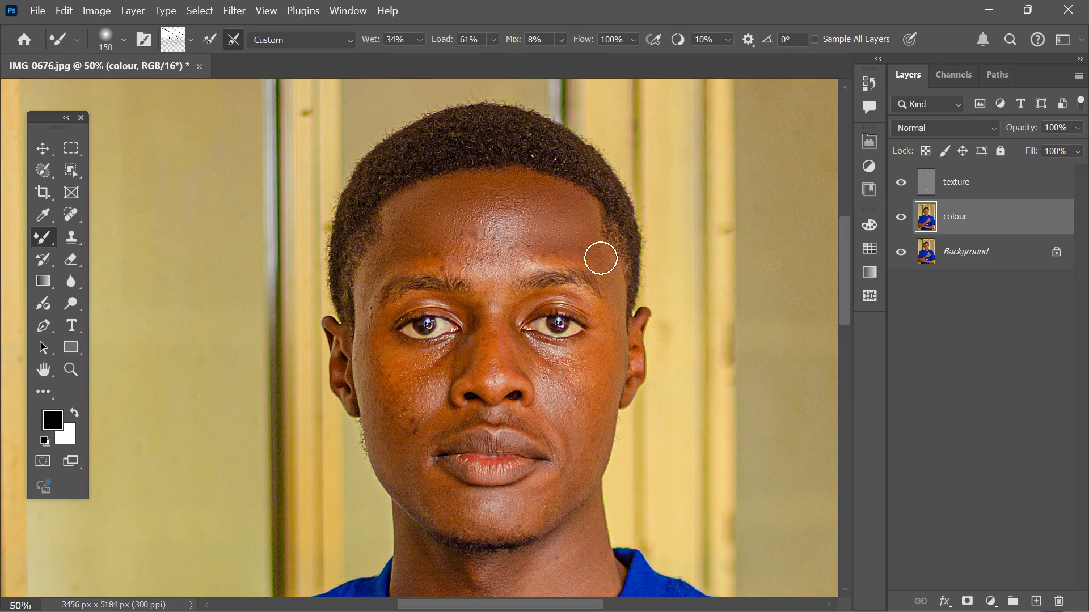
- Blend the remaining forehead, cheek, chin and neck tones with Mixer Brush sizes from 125 down to 90, and toggle the colour layer's visibility
{"action": "key", "text": "["}
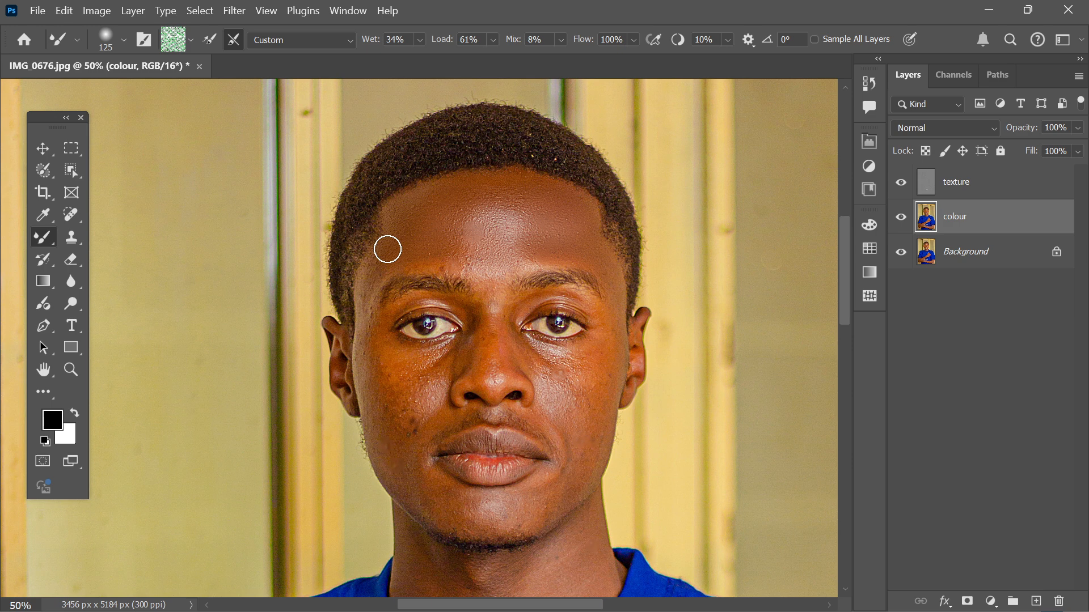
{"action": "key", "text": "bracketright"}
{"action": "key", "text": "bracketleft"}
{"action": "key", "text": "bracketleft"}
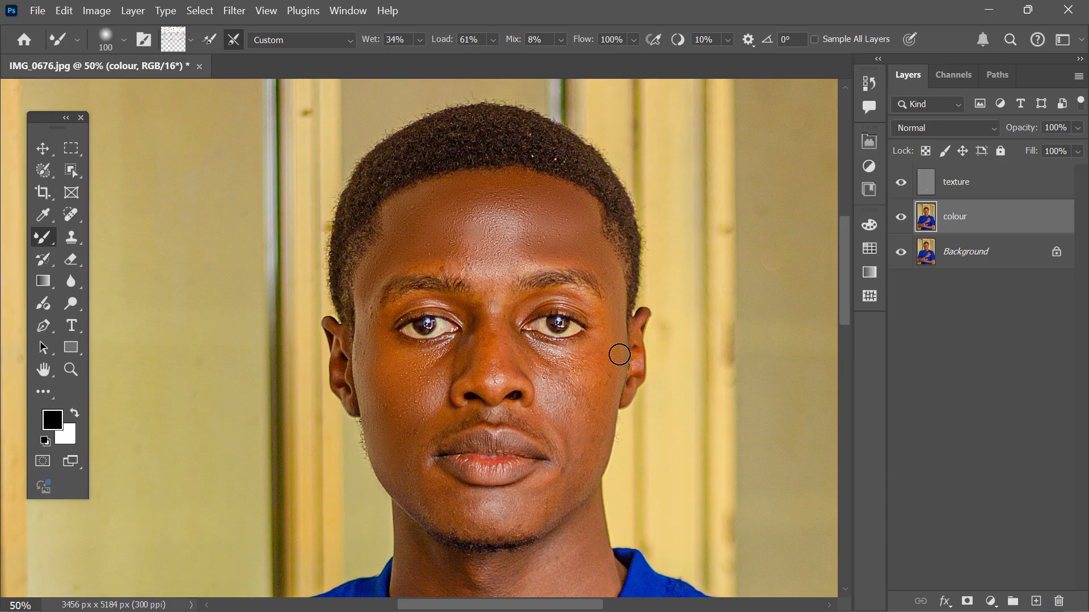
{"action": "scroll", "coordinate": [619, 354], "scroll_direction": "down", "scroll_amount": 5}
{"action": "key", "text": "bracketleft"}
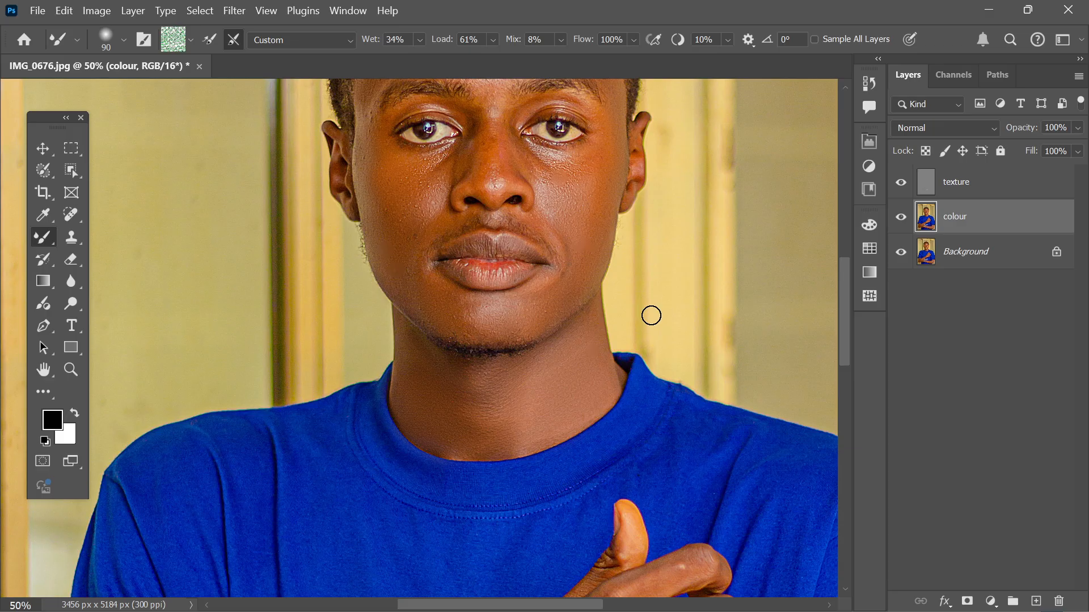
{"action": "left_click", "coordinate": [901, 217]}
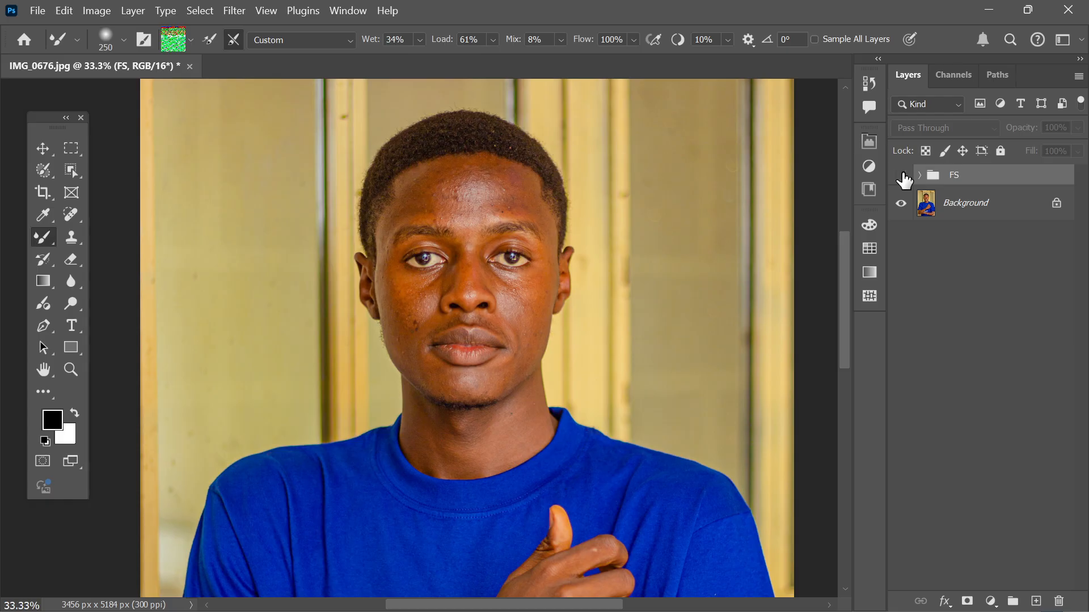
- Show the FS group, duplicate it, and merge the duplicate into a single layer
{"action": "left_click", "coordinate": [902, 176]}
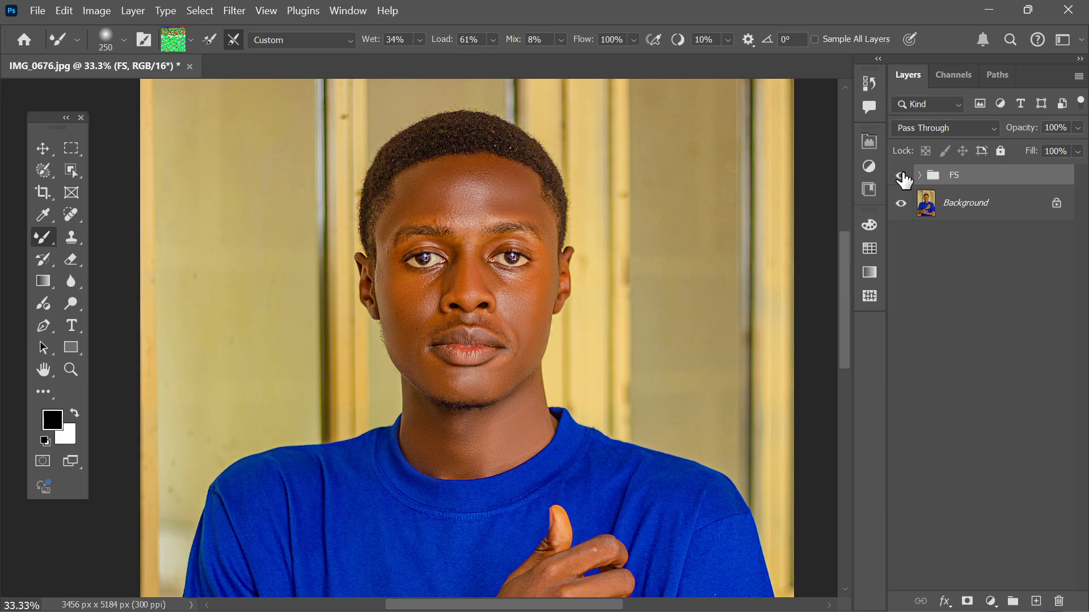
{"action": "key", "text": "ctrl+j"}
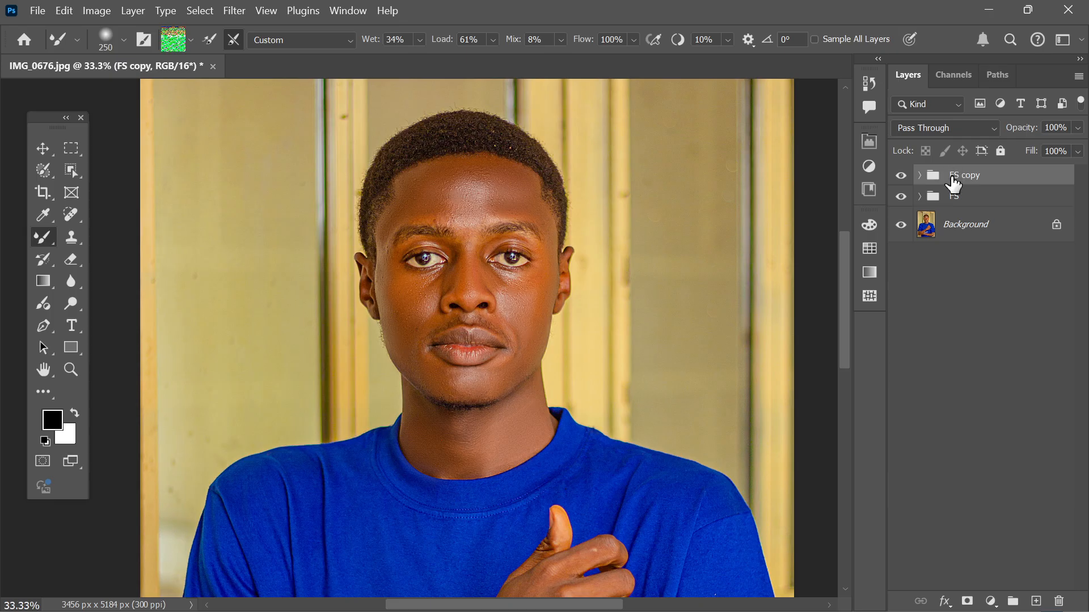
{"action": "key", "text": "ctrl+e"}
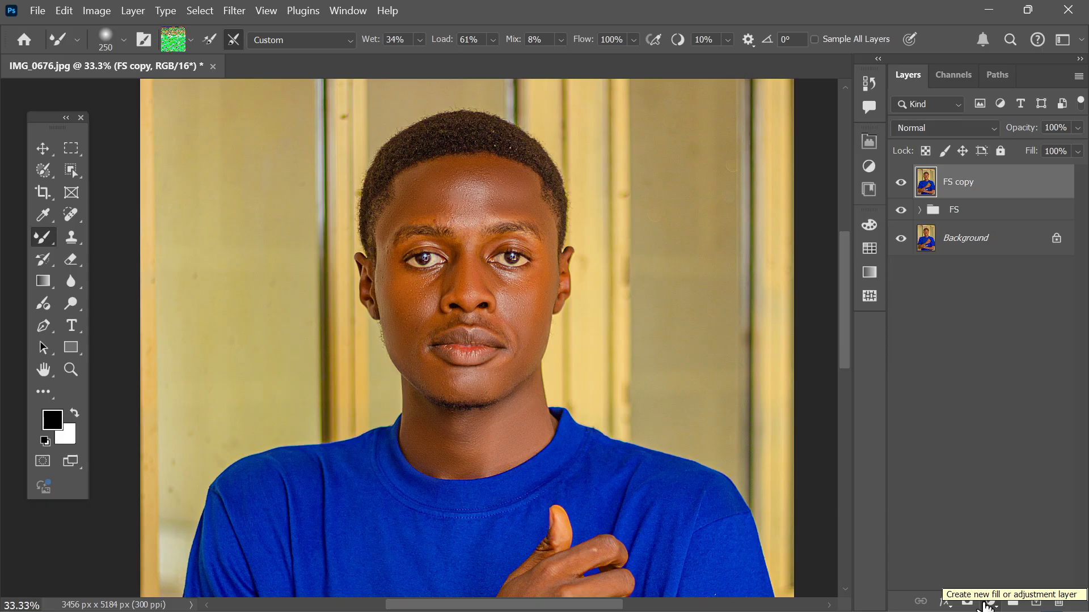
- Undo the merge and duplication of the FS group, and redo both
{"action": "left_click", "coordinate": [987, 604]}
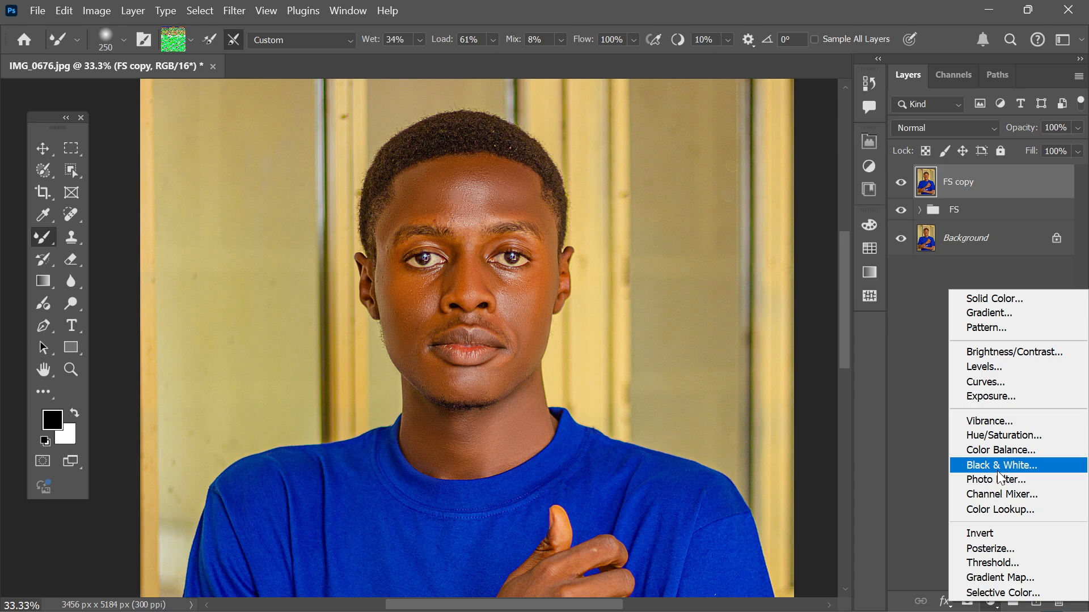
{"action": "left_click", "coordinate": [1010, 216]}
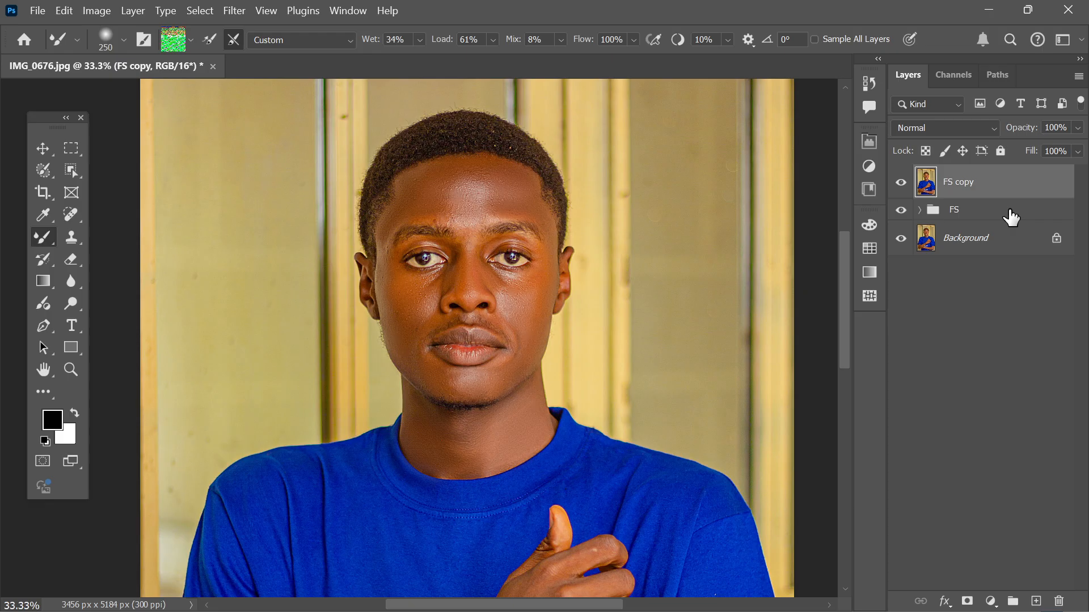
{"action": "key", "text": "ctrl+z"}
{"action": "key", "text": "ctrl+z"}
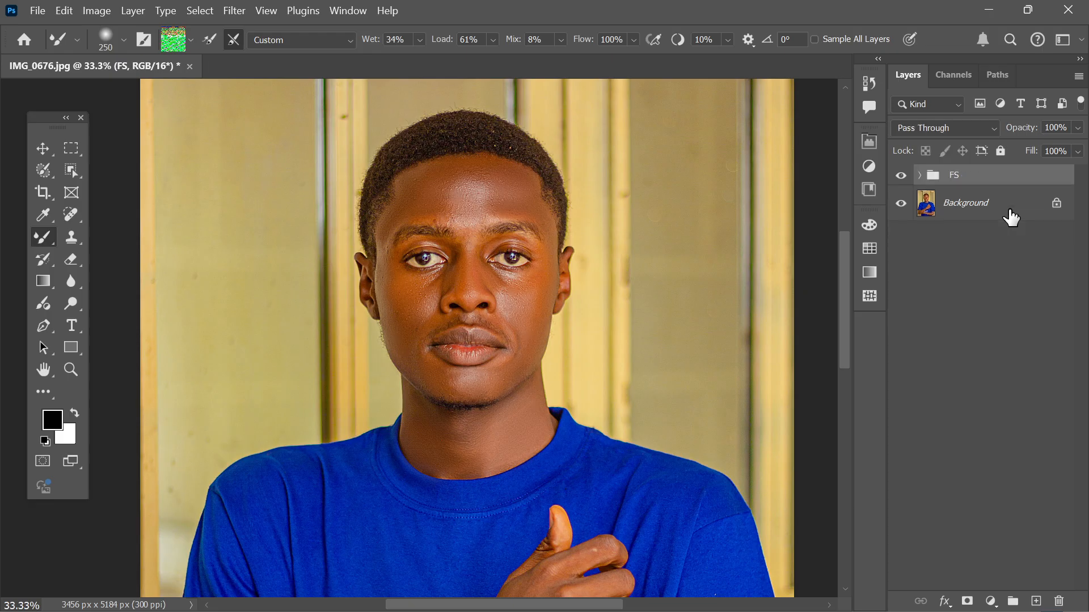
{"action": "key", "text": "ctrl+shift+z"}
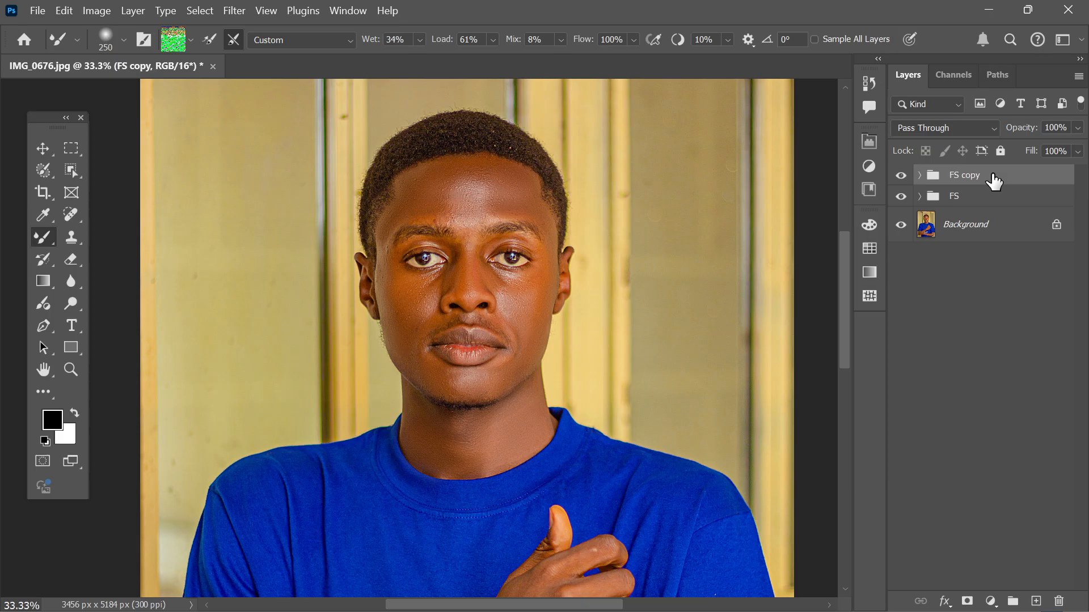
{"action": "key", "text": "ctrl+shift+z"}
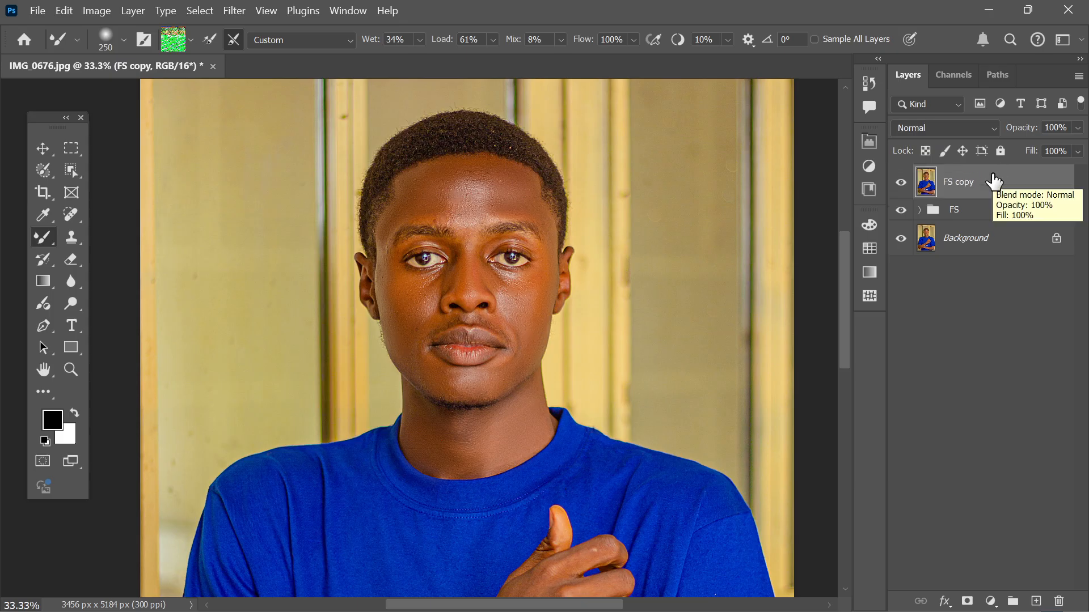
- Add a Black & White adjustment layer above FS copy and invert its mask to black
{"action": "left_click", "coordinate": [988, 602]}
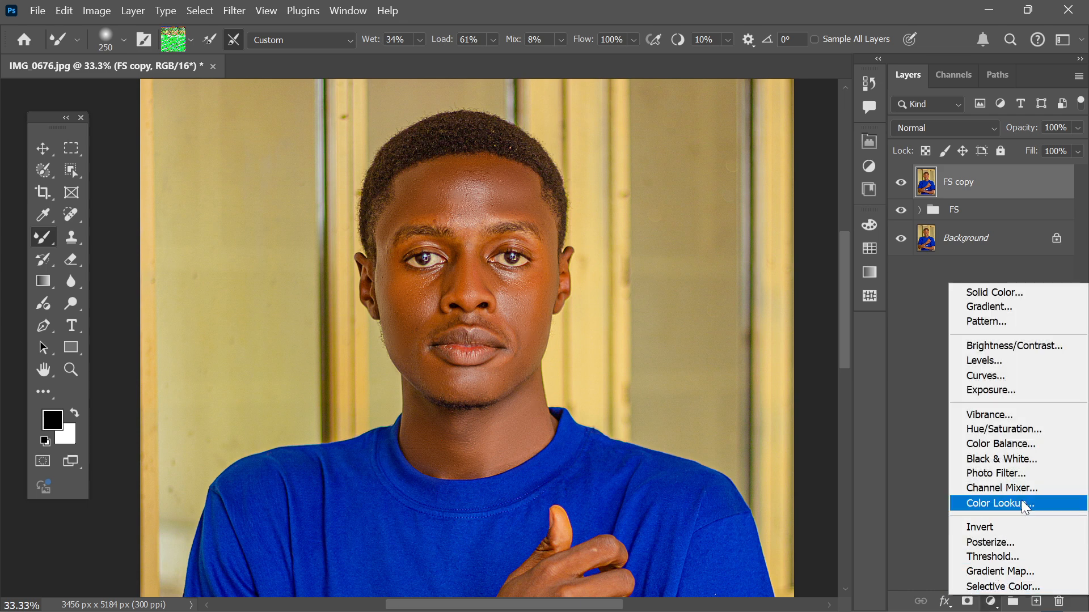
{"action": "left_click", "coordinate": [1015, 463]}
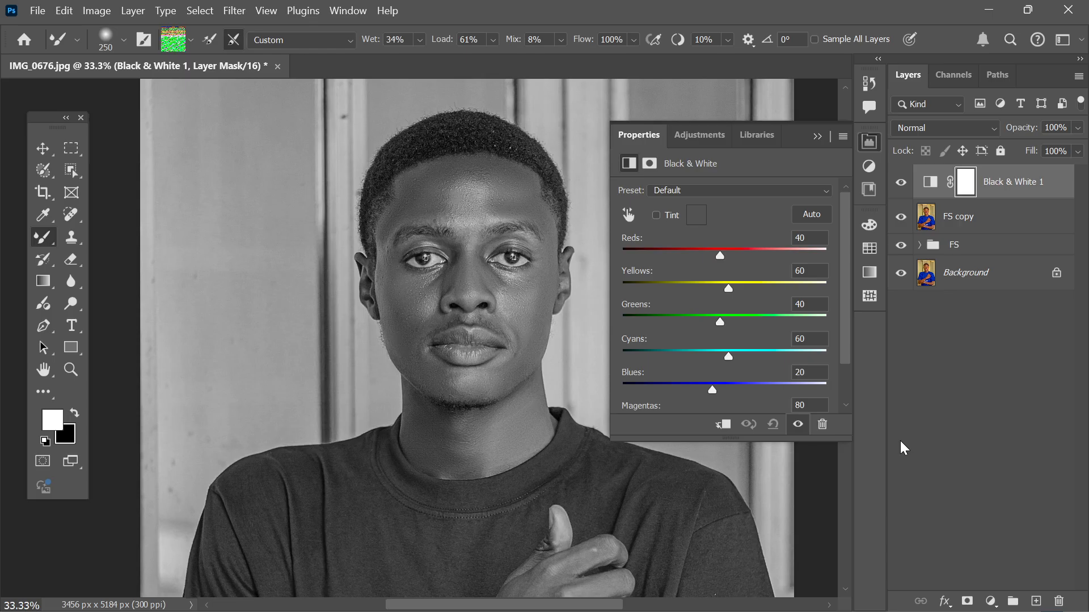
{"action": "key", "text": "ctrl+i"}
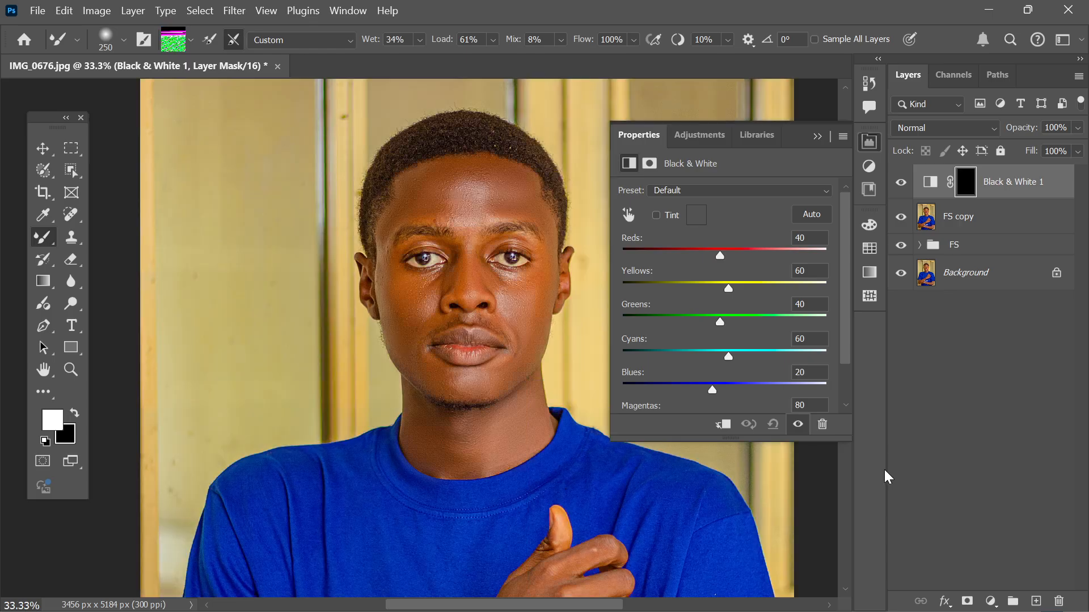
- Select the FS copy layer, switch to the regular Brush tool at size 100, and collapse the layer properties
{"action": "left_click", "coordinate": [962, 224]}
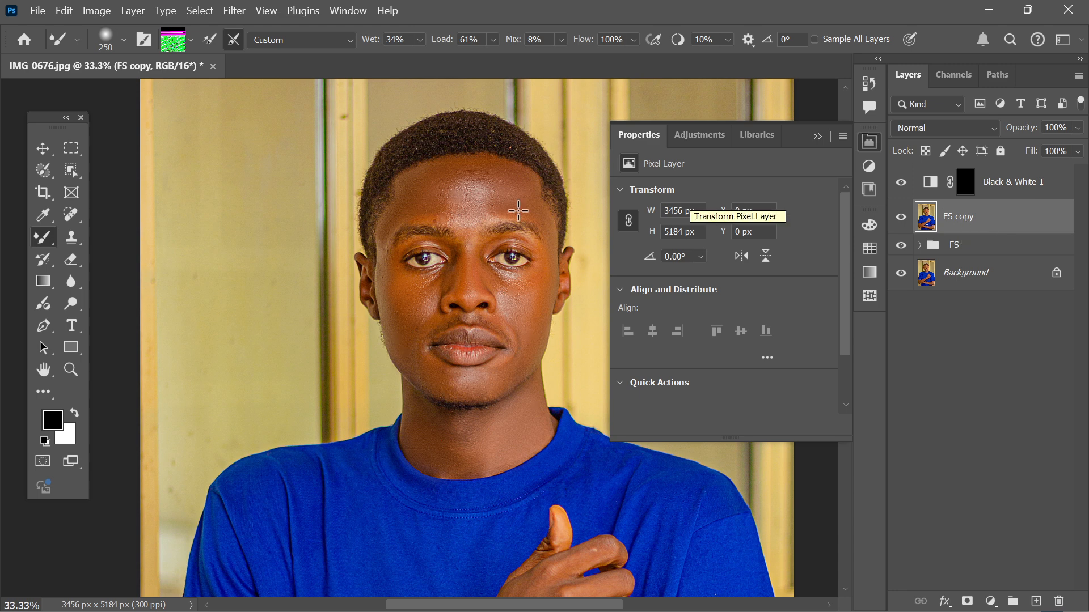
{"action": "right_click", "coordinate": [36, 241]}
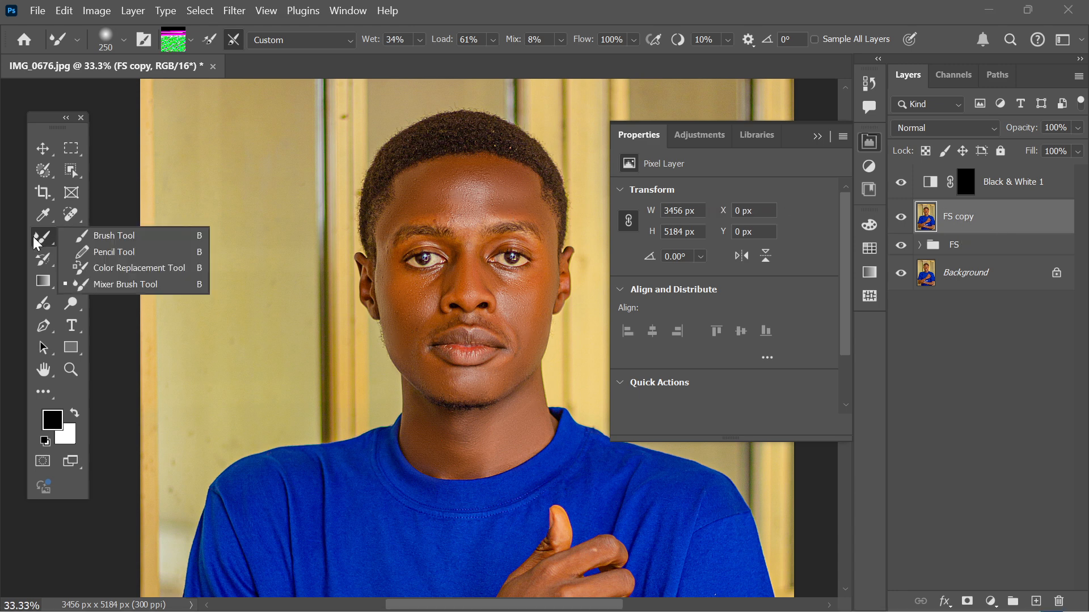
{"action": "left_click", "coordinate": [110, 236]}
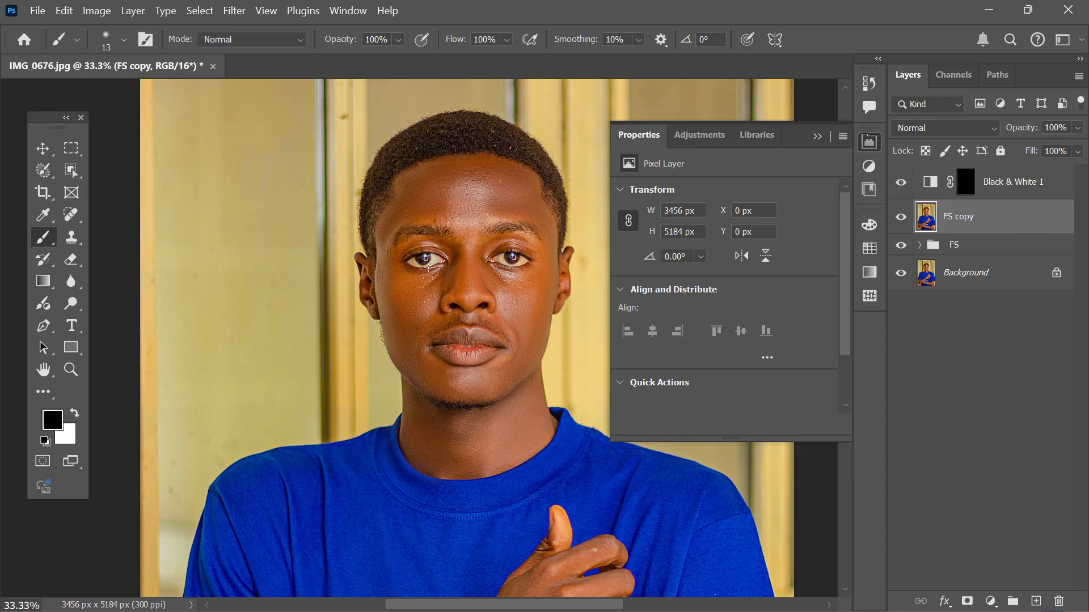
{"action": "key", "text": "bracketright"}
{"action": "key", "text": "bracketright"}
{"action": "key", "text": "bracketright"}
{"action": "key", "text": "bracketright"}
{"action": "key", "text": "bracketright"}
{"action": "key", "text": "bracketright"}
{"action": "key", "text": "bracketright"}
{"action": "key", "text": "bracketright"}
{"action": "key", "text": "bracketright"}
{"action": "key", "text": "ctrl+plus"}
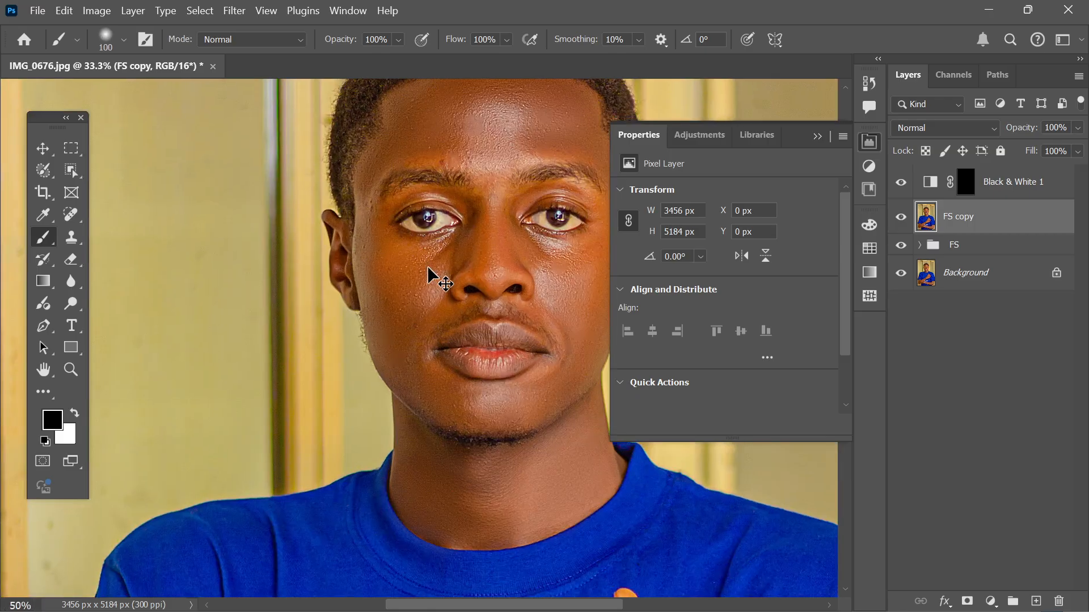
{"action": "key", "text": "ctrl+plus"}
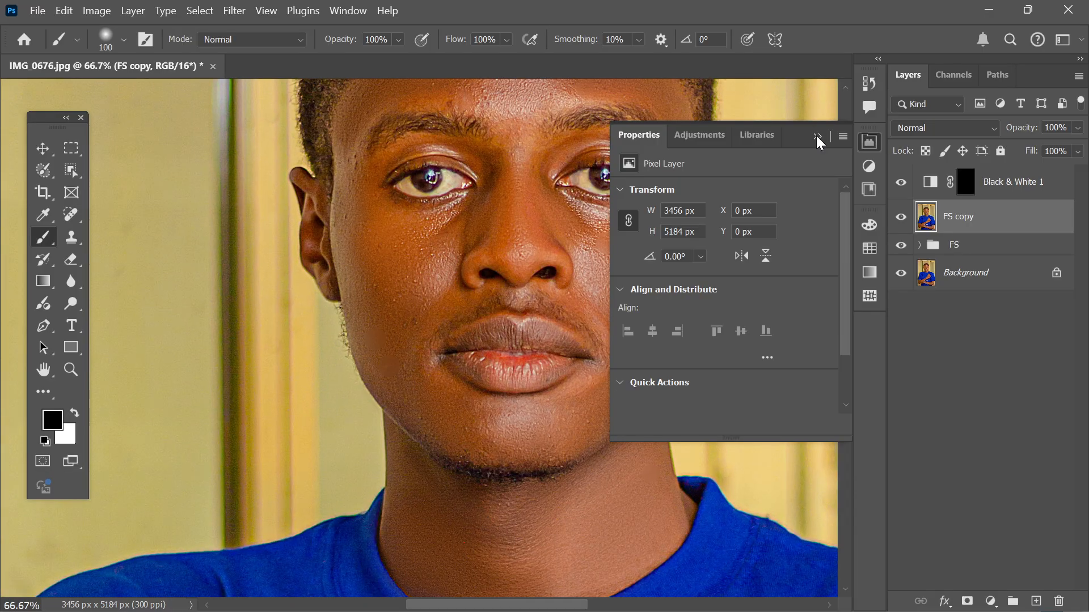
{"action": "left_click", "coordinate": [817, 136]}
{"action": "scroll", "coordinate": [845, 240], "scroll_direction": "up", "scroll_amount": 5}
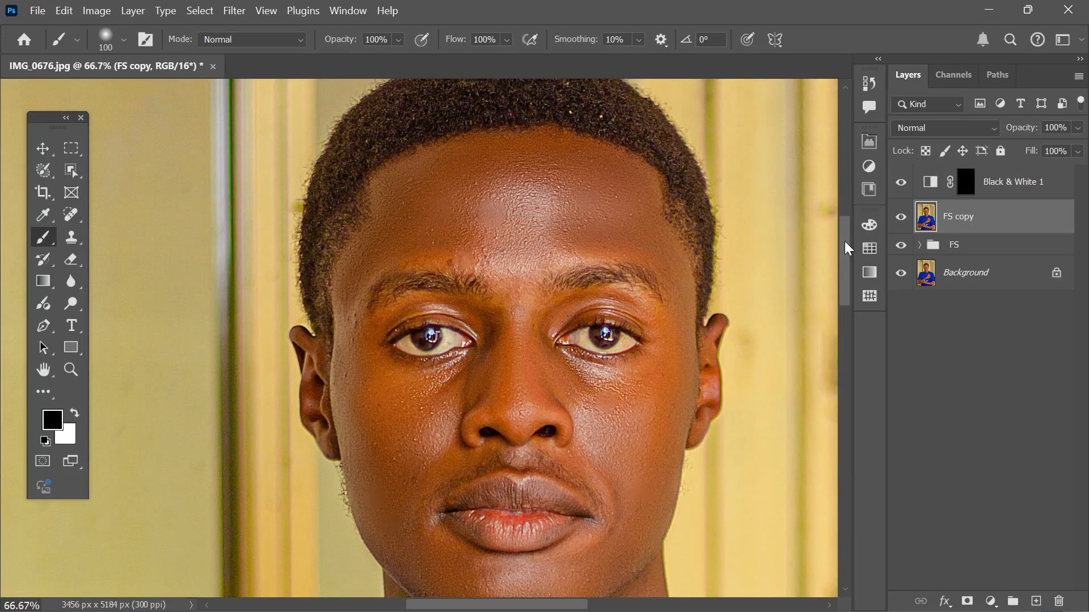
- Reduce the brush to size 45, try a stroke on the white of the left eye, undo it, and make white the foreground colour
{"action": "key", "text": "bracketleft"}
{"action": "key", "text": "bracketleft"}
{"action": "key", "text": "bracketleft"}
{"action": "key", "text": "bracketleft"}
{"action": "key", "text": "bracketleft"}
{"action": "key", "text": "bracketleft"}
{"action": "left_click_drag", "start_coordinate": [450, 338], "coordinate": [459, 348]}
{"action": "key", "text": "ctrl+z"}
{"action": "key", "text": "ctrl+z"}
{"action": "left_click", "coordinate": [74, 415]}
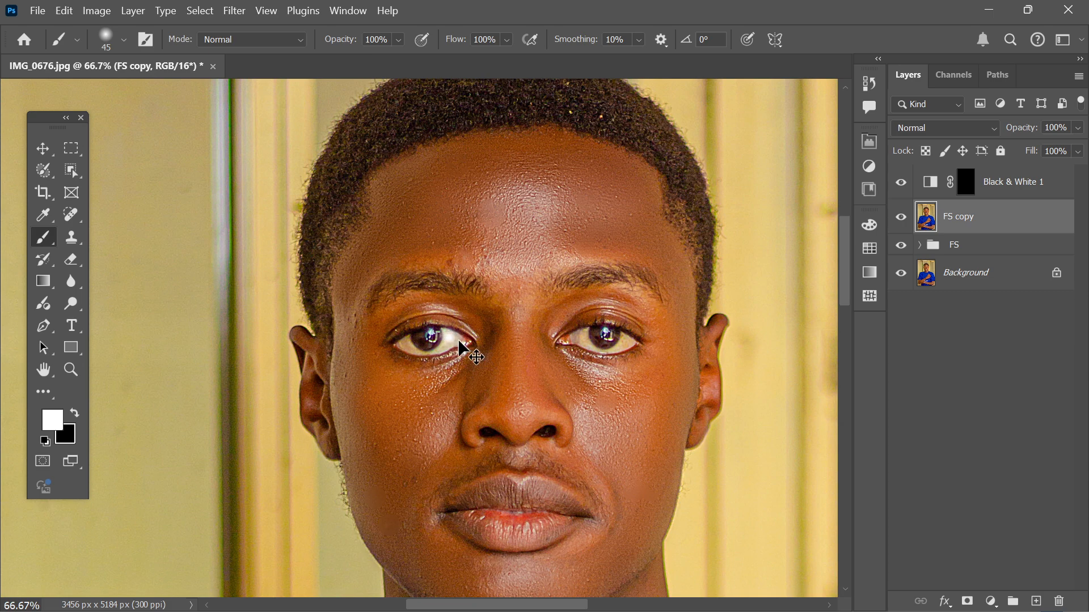
- Set the Brush size to 40 and toggle the FS copy layer's transparency lock on and off
{"action": "key", "text": "slash"}
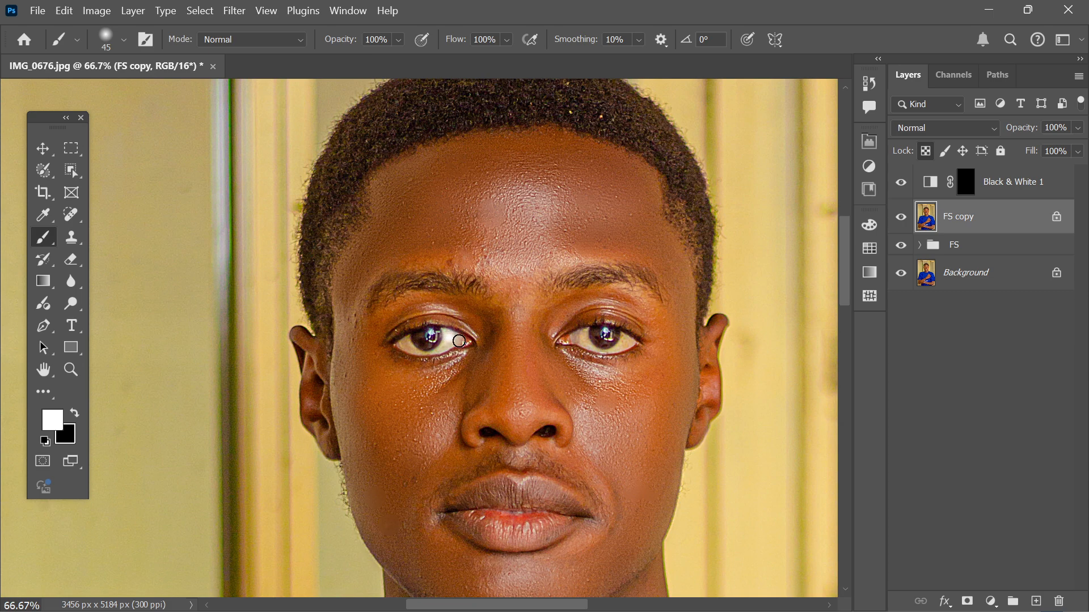
{"action": "key", "text": "bracketleft"}
{"action": "key", "text": "slash"}
{"action": "right_click", "coordinate": [49, 243]}
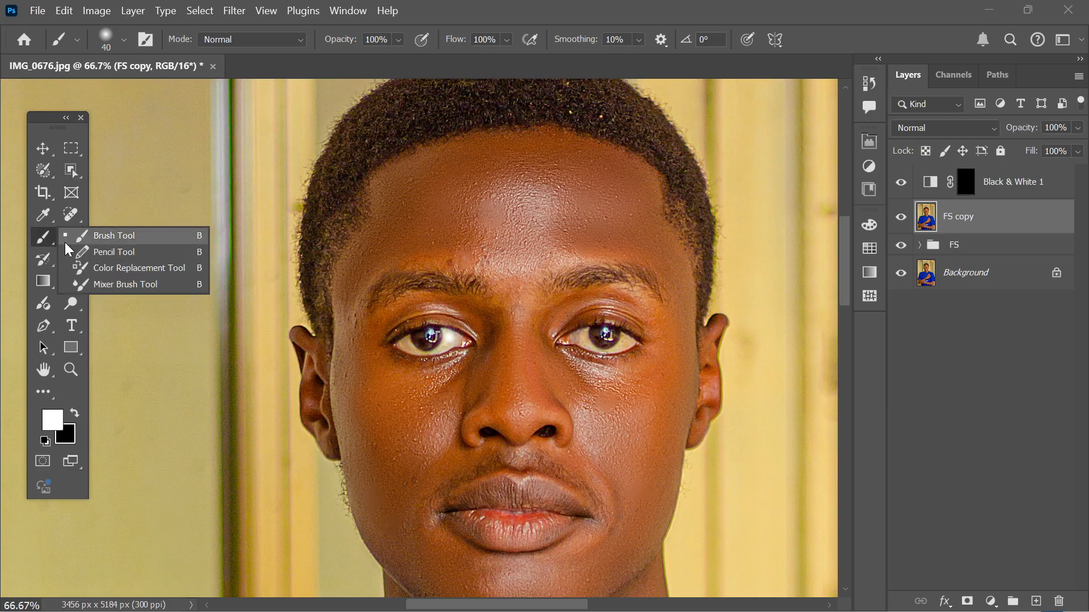
{"action": "left_click", "coordinate": [105, 242]}
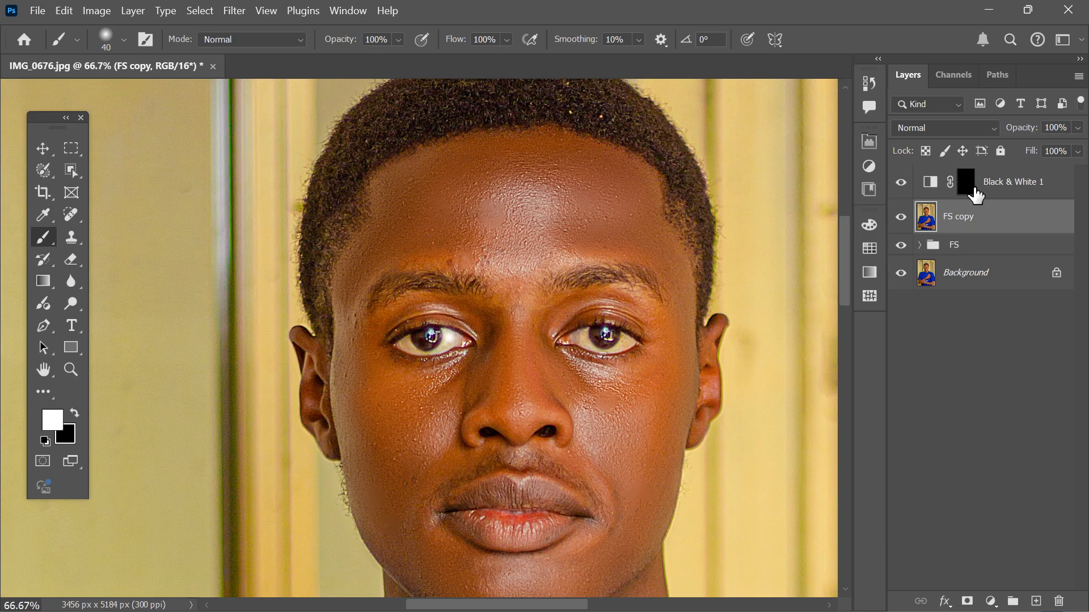
- Try painting white over the left eye on the Black & White mask and on the FS copy layer, and undo the strokes
{"action": "left_click", "coordinate": [976, 194]}
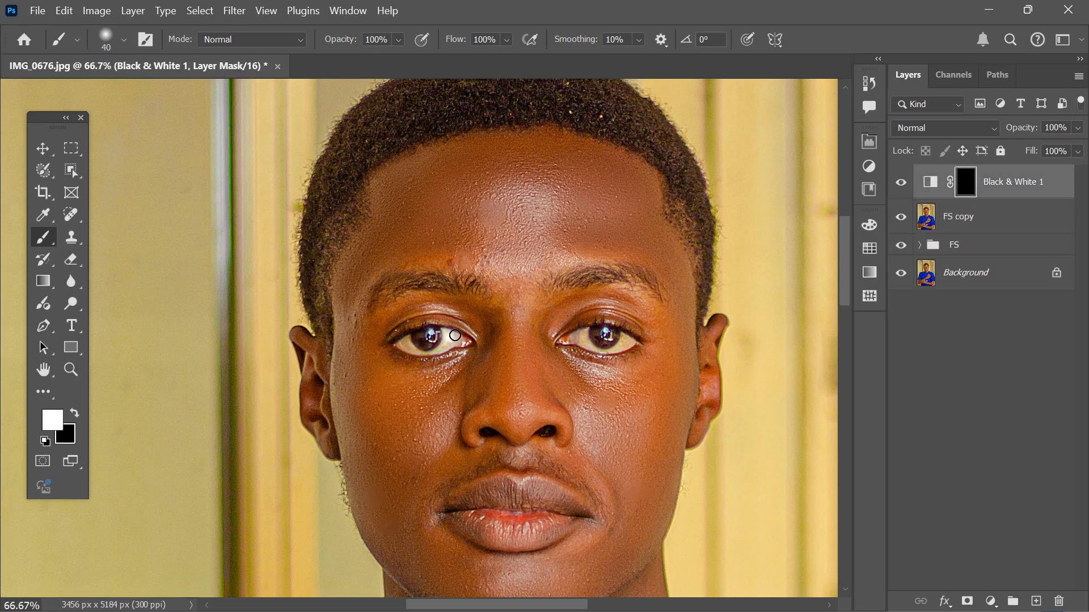
{"action": "mouse_move", "coordinate": [456, 335]}
{"action": "left_mouse_down"}
{"action": "mouse_move", "coordinate": [467, 333]}
{"action": "mouse_move", "coordinate": [452, 355]}
{"action": "mouse_move", "coordinate": [446, 346]}
{"action": "left_mouse_up"}
{"action": "left_click", "coordinate": [957, 226]}
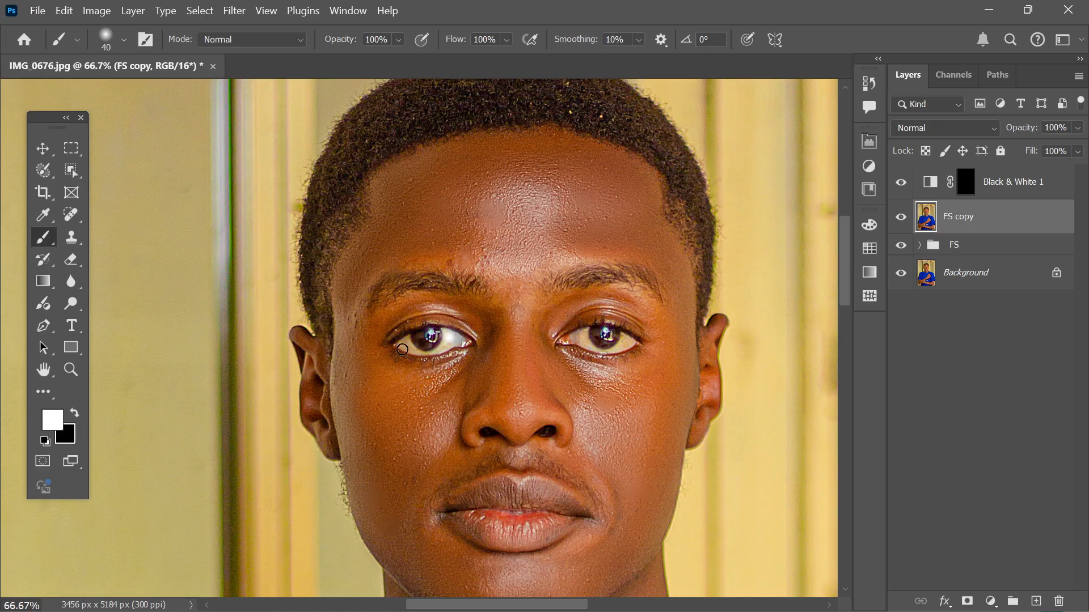
{"action": "mouse_move", "coordinate": [432, 338]}
{"action": "left_mouse_down"}
{"action": "mouse_move", "coordinate": [454, 340]}
{"action": "mouse_move", "coordinate": [424, 335]}
{"action": "left_mouse_up"}
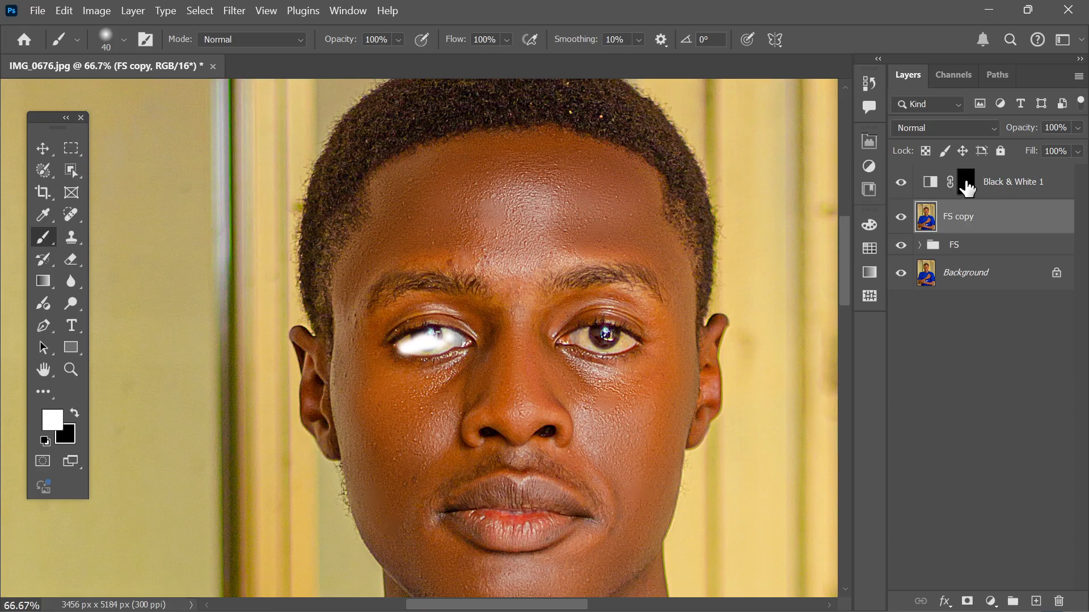
{"action": "left_click", "coordinate": [966, 183]}
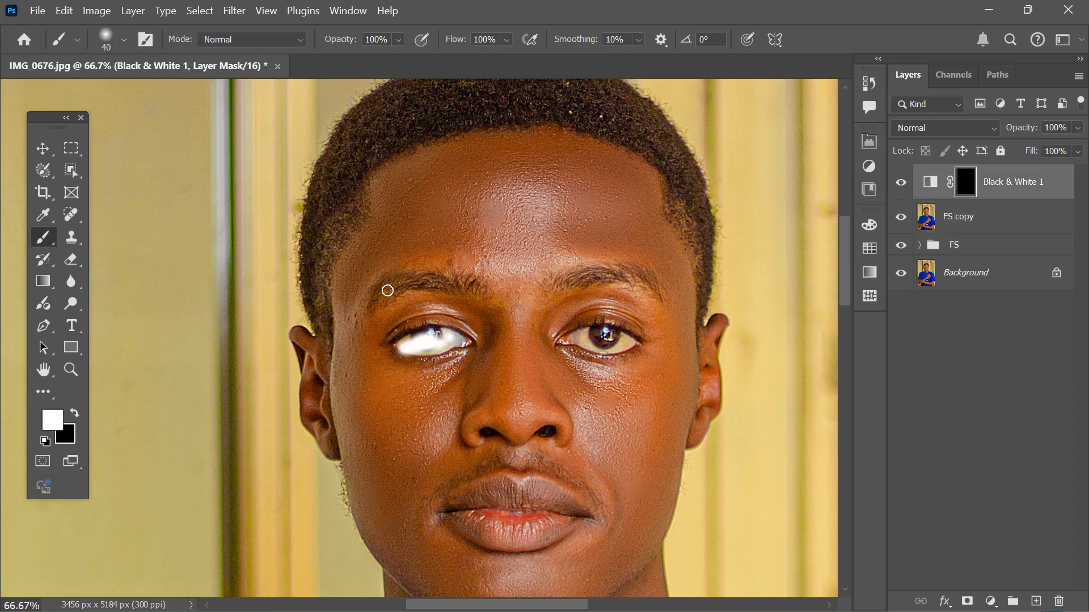
{"action": "key", "text": "ctrl+z"}
{"action": "key", "text": "ctrl+z"}
{"action": "key", "text": "ctrl+z"}
{"action": "key", "text": "ctrl+z"}
{"action": "key", "text": "ctrl+z"}
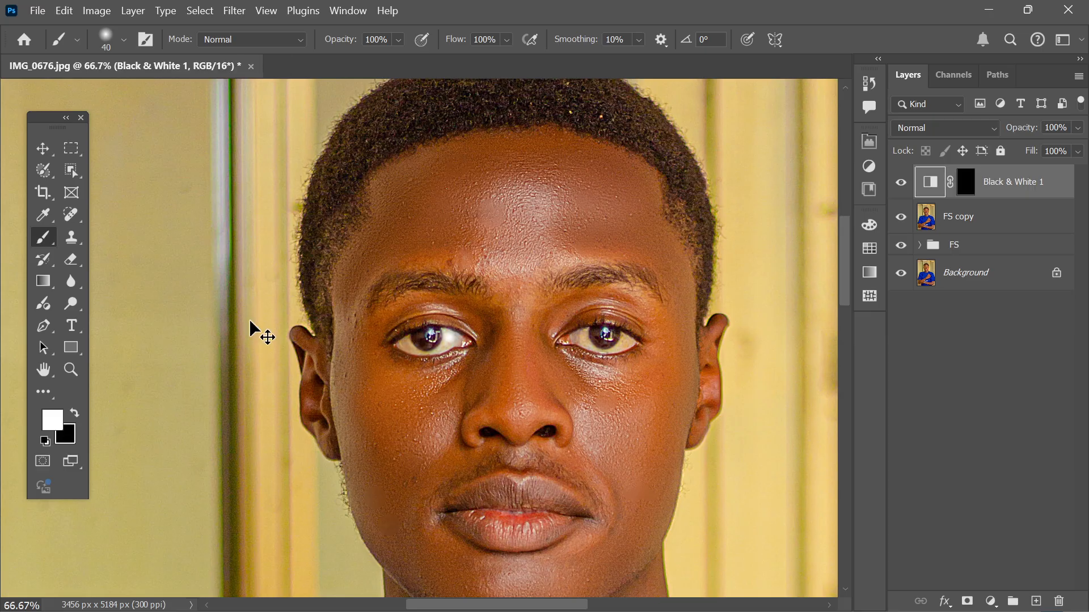
- Paint white over the whites of both eyes on the Black & White 1 layer mask with the size 40 brush
{"action": "left_click", "coordinate": [964, 187]}
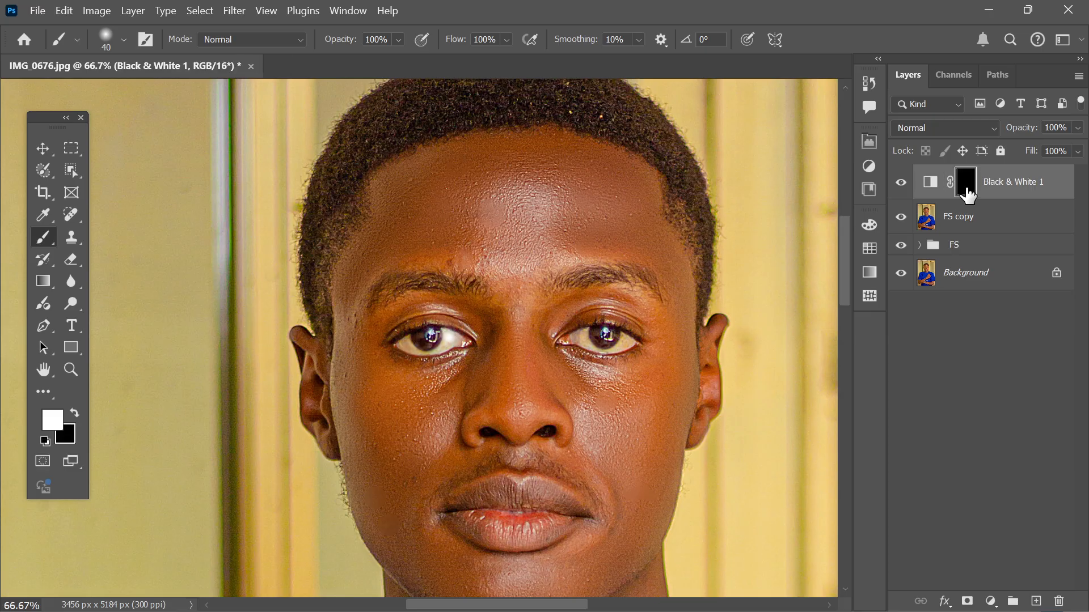
{"action": "right_click", "coordinate": [51, 248]}
{"action": "left_click", "coordinate": [88, 238]}
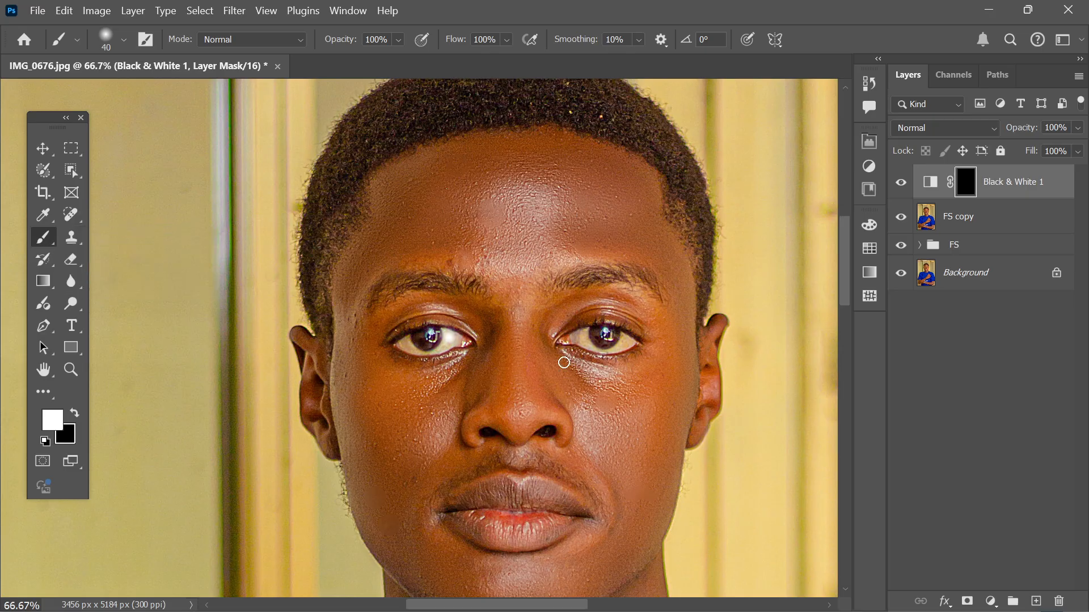
{"action": "left_click_drag", "start_coordinate": [447, 344], "coordinate": [413, 347]}
{"action": "left_click_drag", "start_coordinate": [563, 351], "coordinate": [591, 336]}
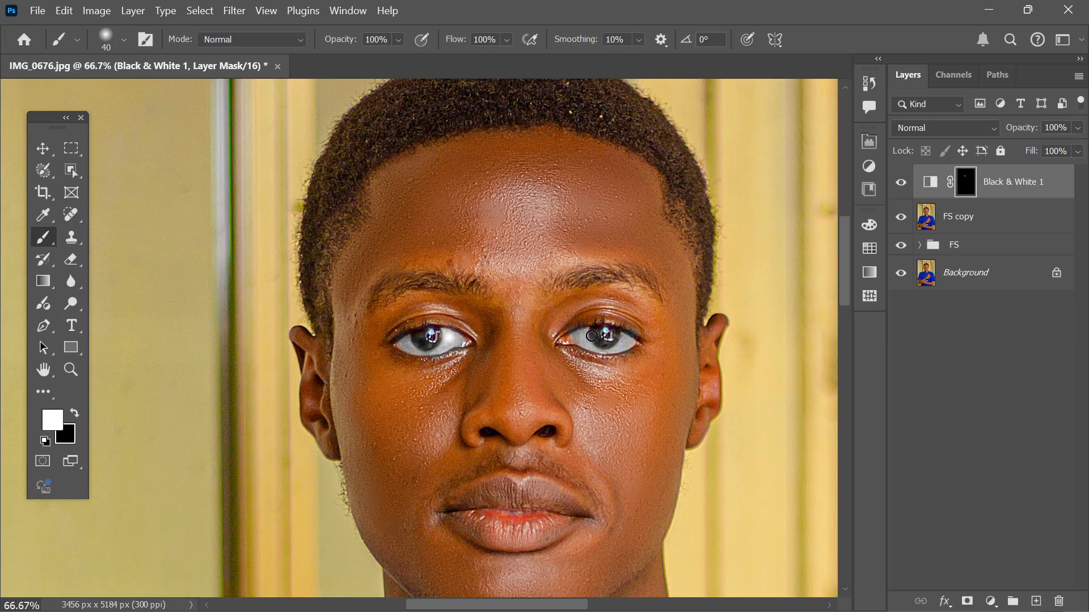
- Set the Black & White 1 adjustment's Yellows to 71 and Reds to 25, trying brighter and darker values for each
{"action": "double_click", "coordinate": [965, 182]}
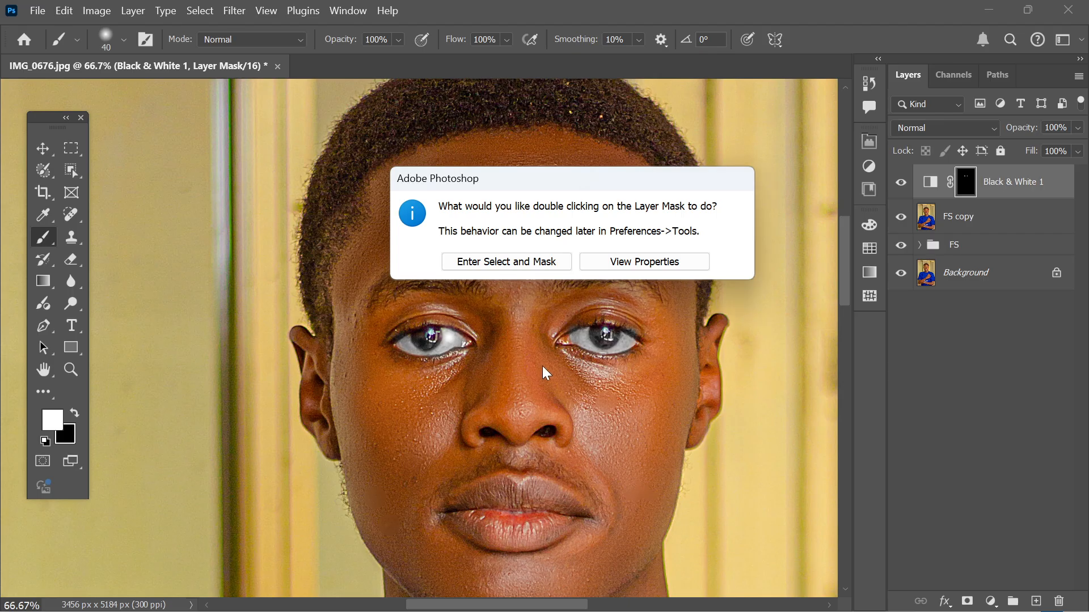
{"action": "left_click", "coordinate": [562, 263]}
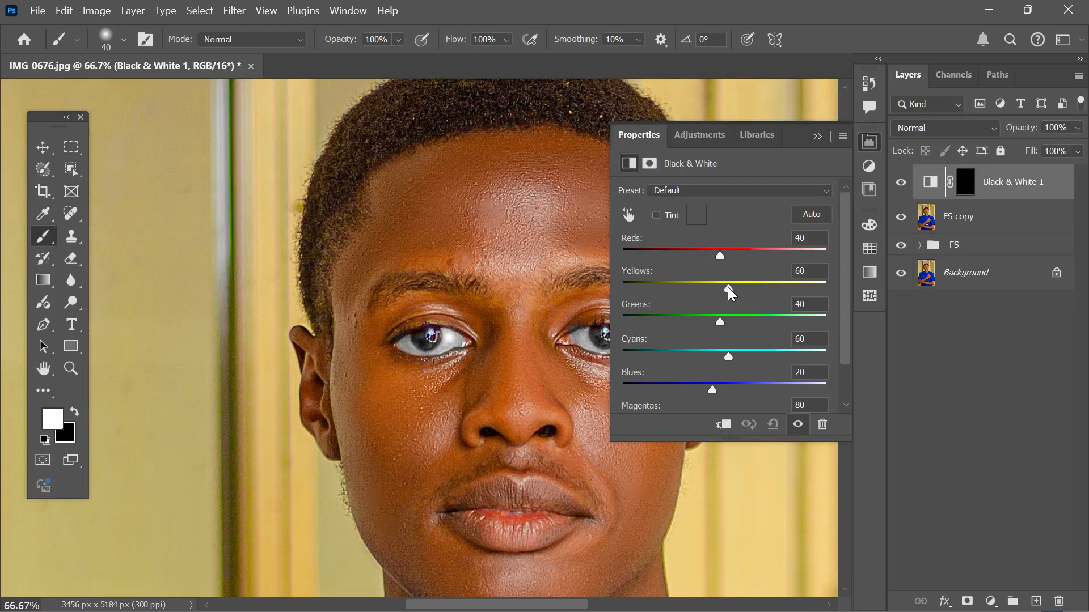
{"action": "left_click_drag", "start_coordinate": [729, 287], "coordinate": [792, 285]}
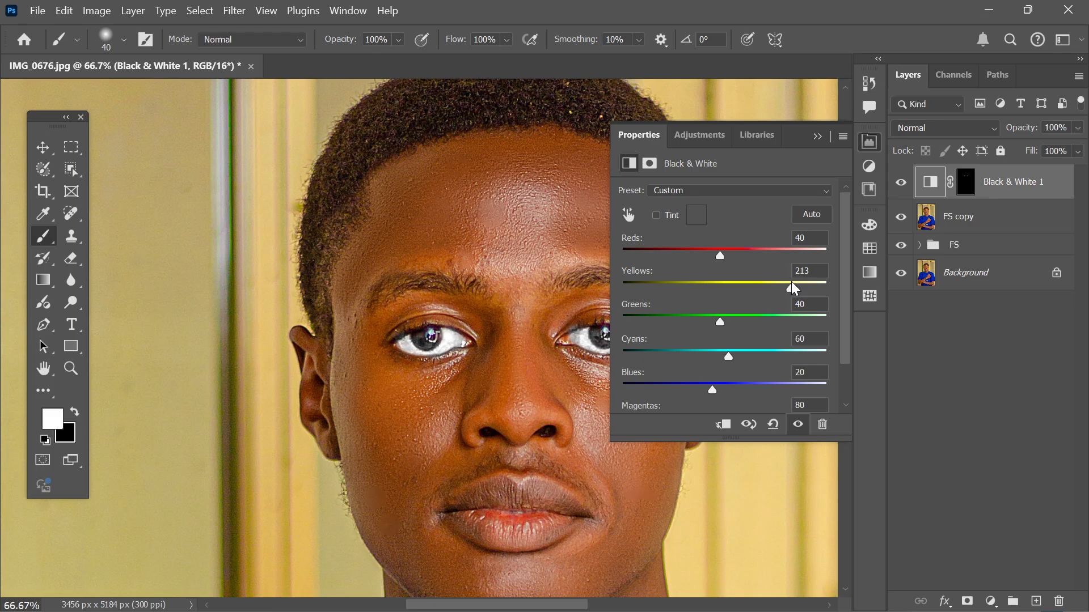
{"action": "left_click_drag", "start_coordinate": [792, 288], "coordinate": [726, 288]}
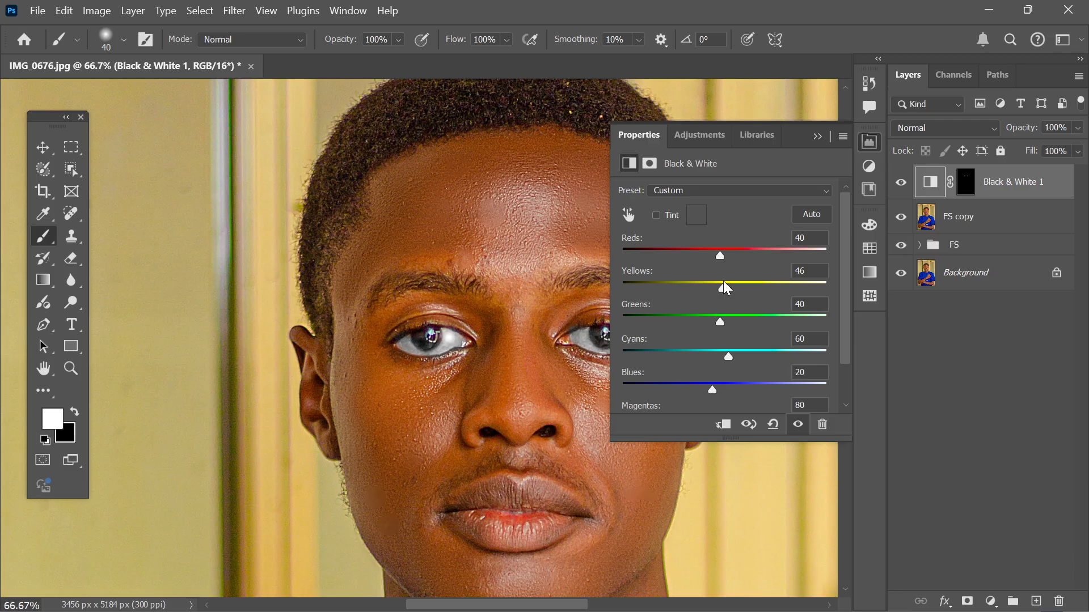
{"action": "left_click_drag", "start_coordinate": [726, 287], "coordinate": [791, 287]}
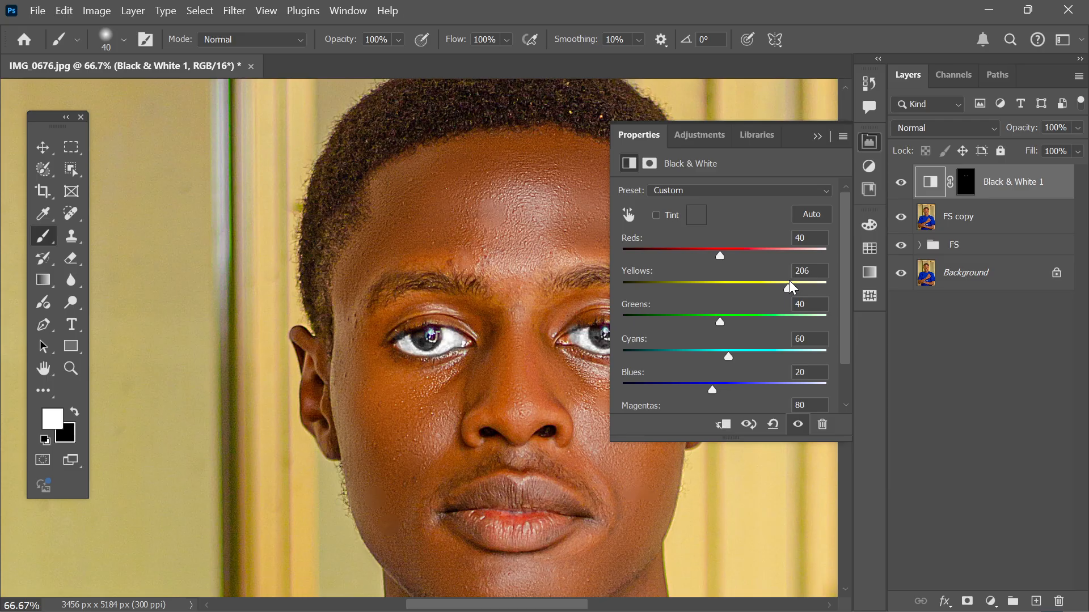
{"action": "left_click_drag", "start_coordinate": [790, 282], "coordinate": [740, 285]}
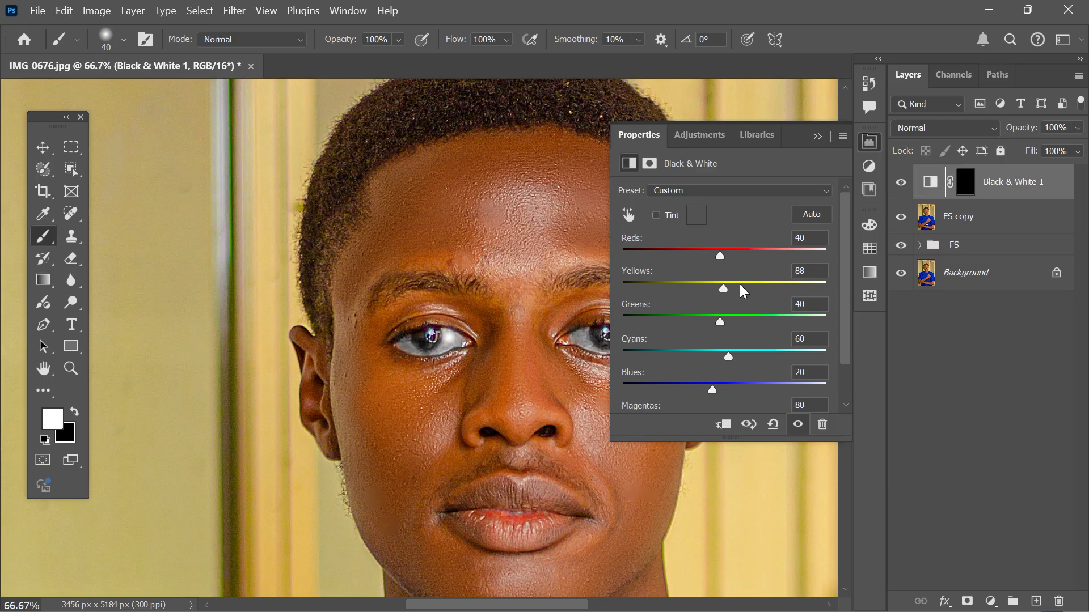
{"action": "left_click_drag", "start_coordinate": [740, 284], "coordinate": [720, 278]}
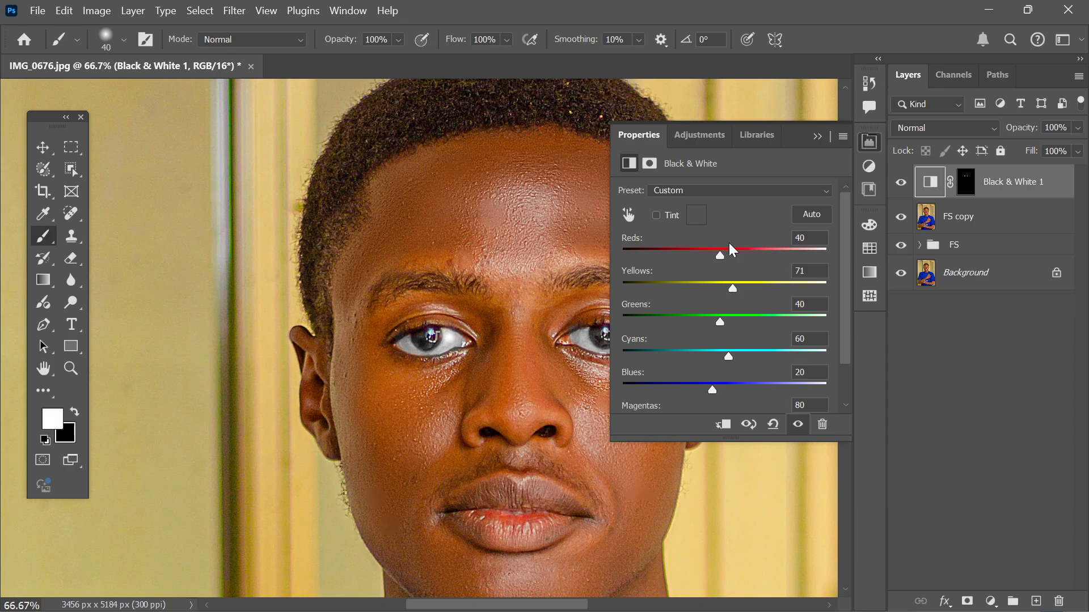
{"action": "left_click_drag", "start_coordinate": [729, 244], "coordinate": [772, 249]}
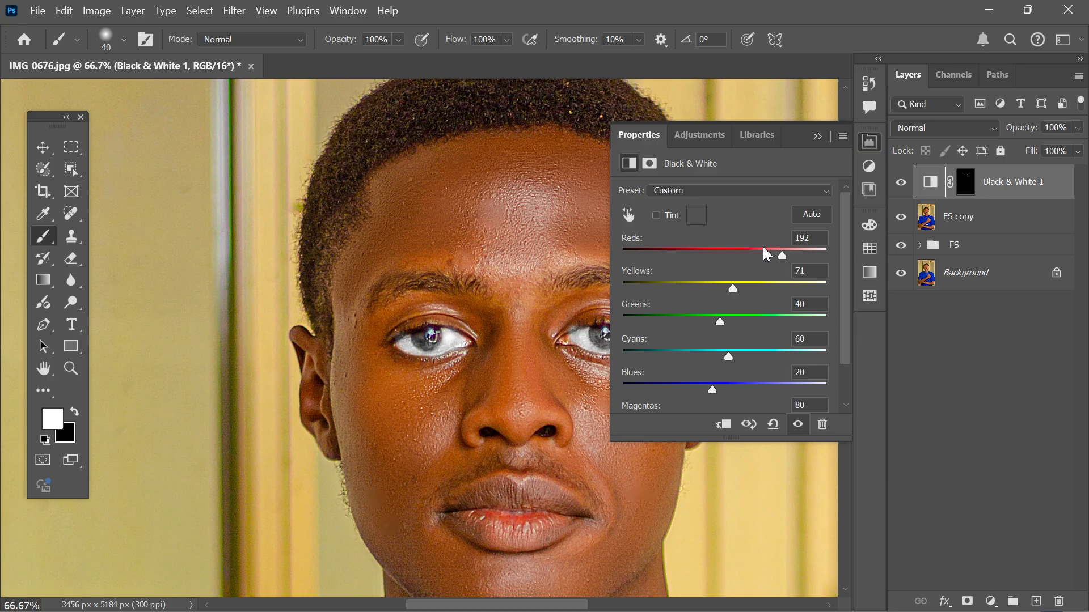
{"action": "left_click_drag", "start_coordinate": [763, 247], "coordinate": [713, 246]}
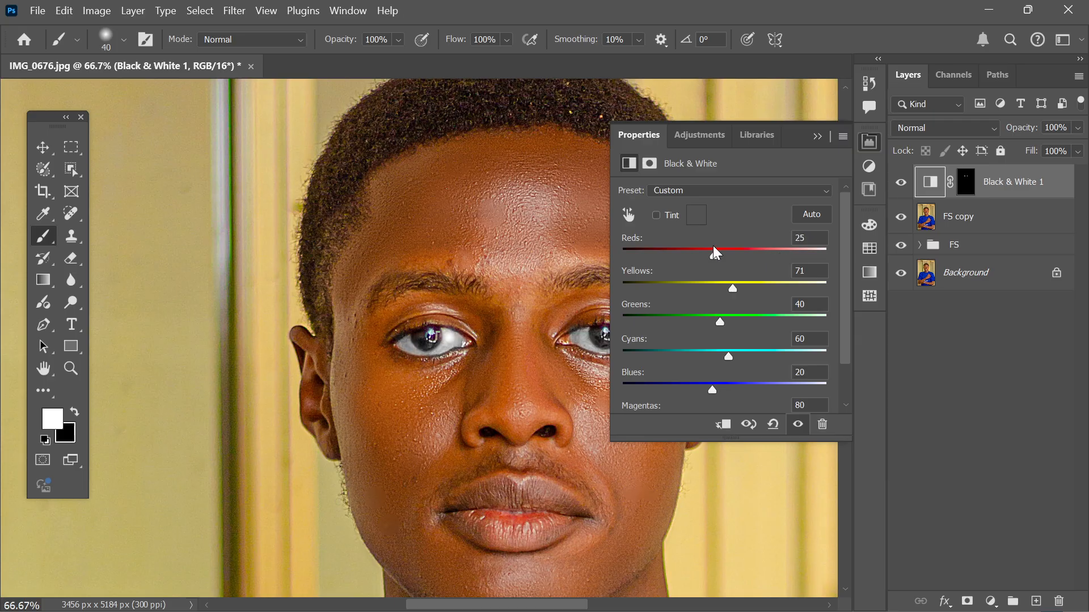
- Merge the Black & White 1 adjustment layer down into the FS copy layer
{"action": "left_click", "coordinate": [1042, 180]}
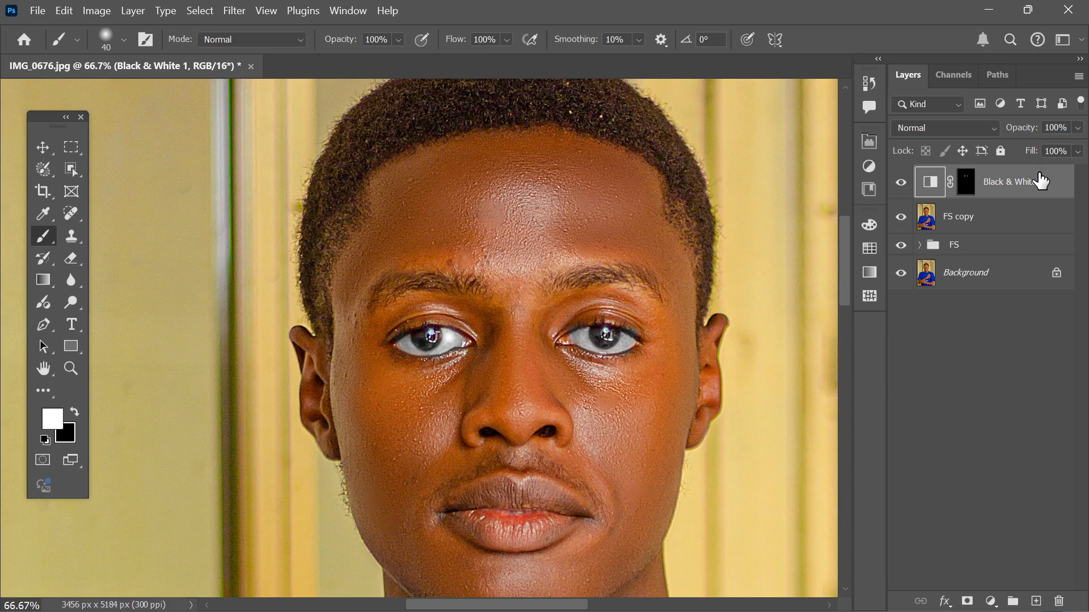
{"action": "key", "text": "Delete"}
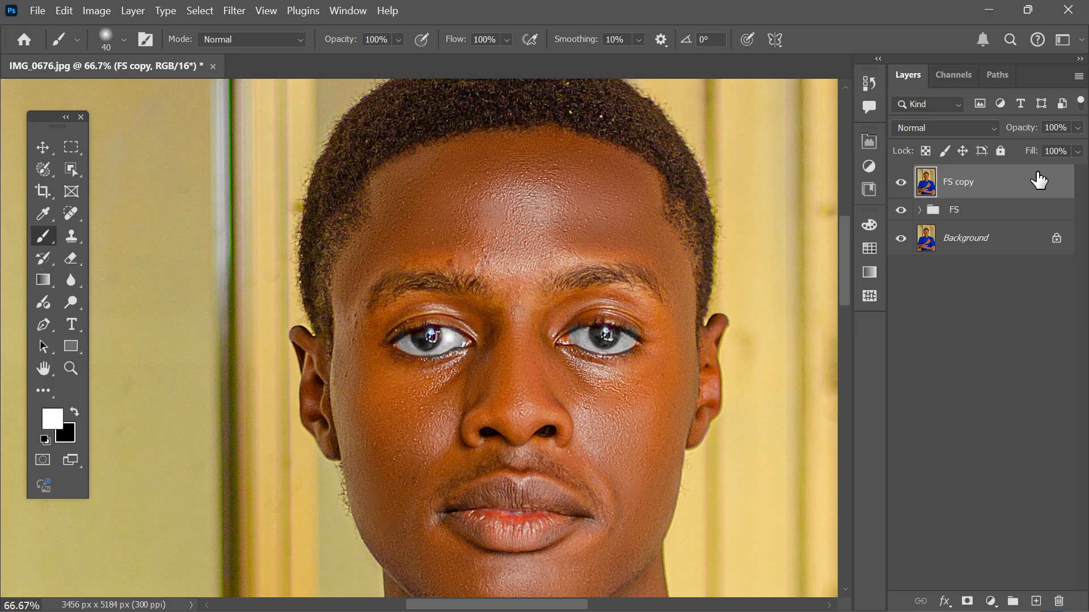
- Compare the portrait with the merged FS copy layer hidden and shown, and undo the layer merge
{"action": "key", "text": "ctrl+minus"}
{"action": "key", "text": "ctrl+minus"}
{"action": "key", "text": "ctrl+minus"}
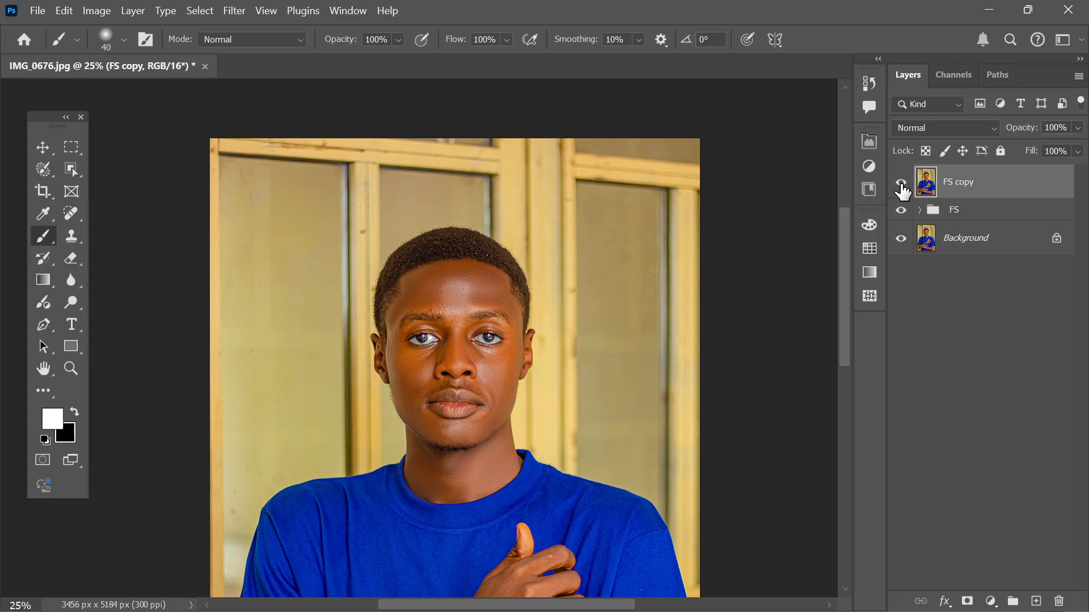
{"action": "left_click", "coordinate": [901, 183]}
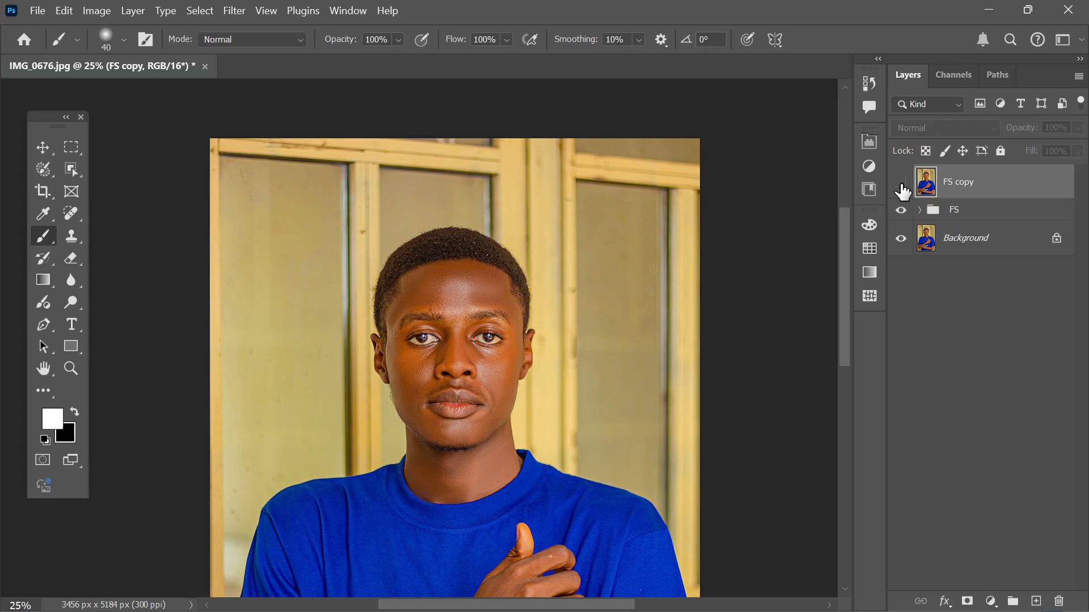
{"action": "left_click", "coordinate": [901, 182]}
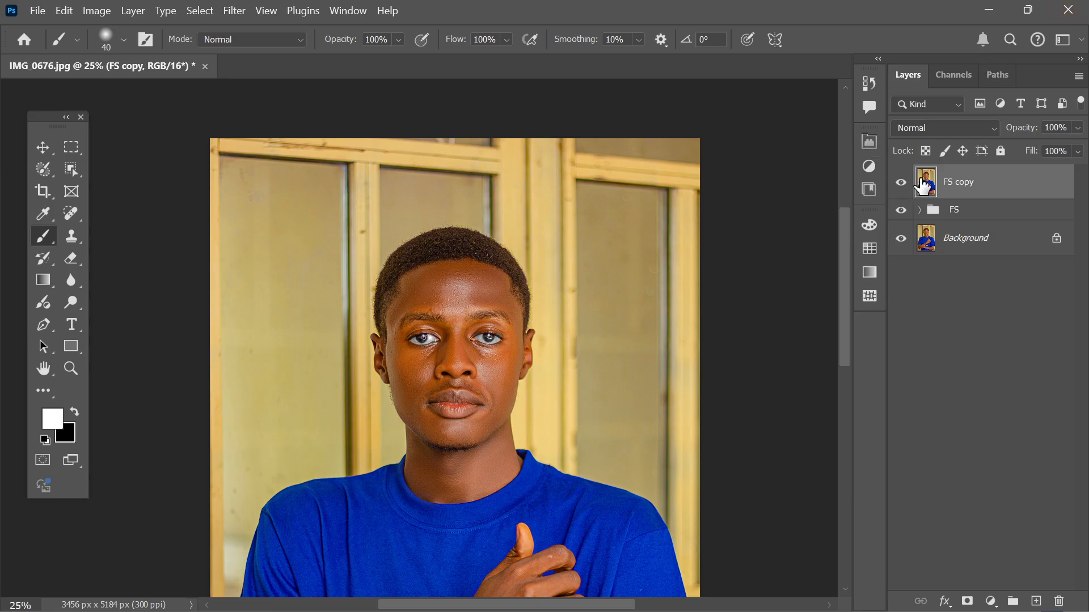
{"action": "left_click", "coordinate": [903, 184]}
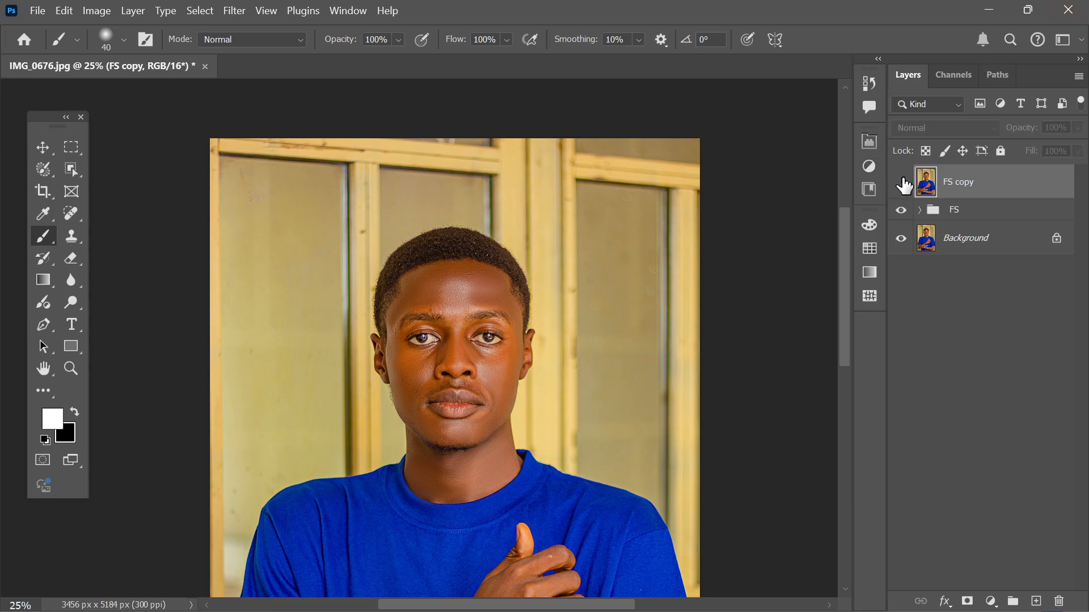
{"action": "left_click", "coordinate": [904, 183]}
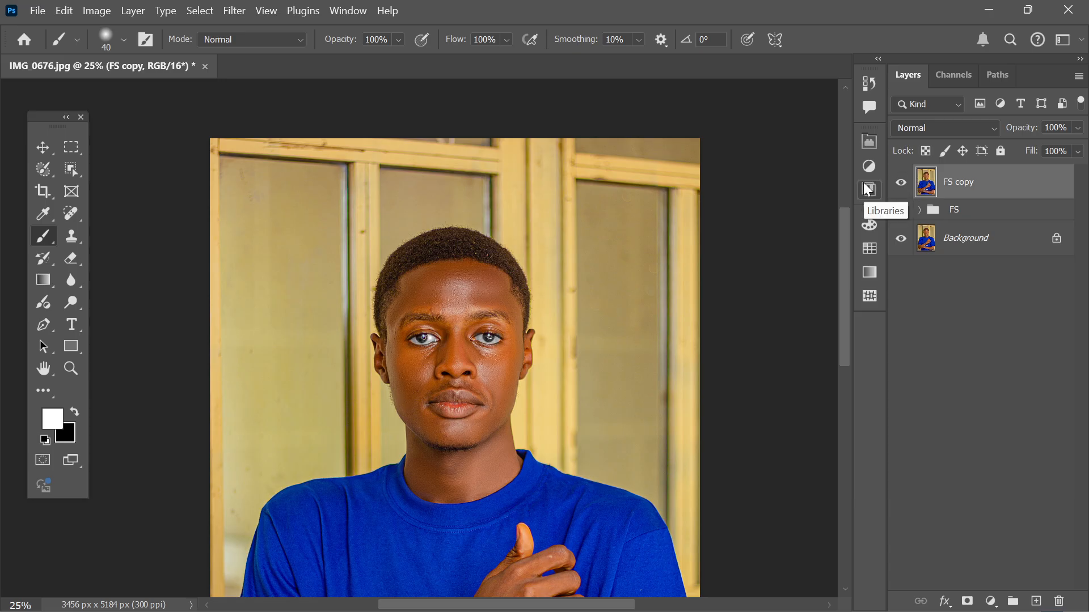
{"action": "left_click", "coordinate": [903, 184]}
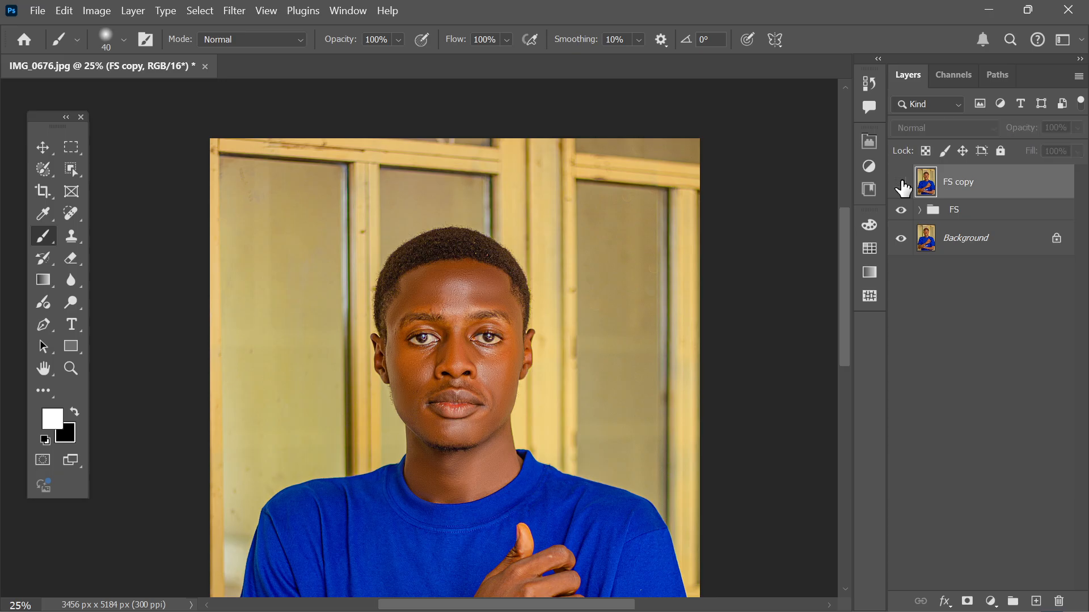
{"action": "left_click", "coordinate": [901, 185]}
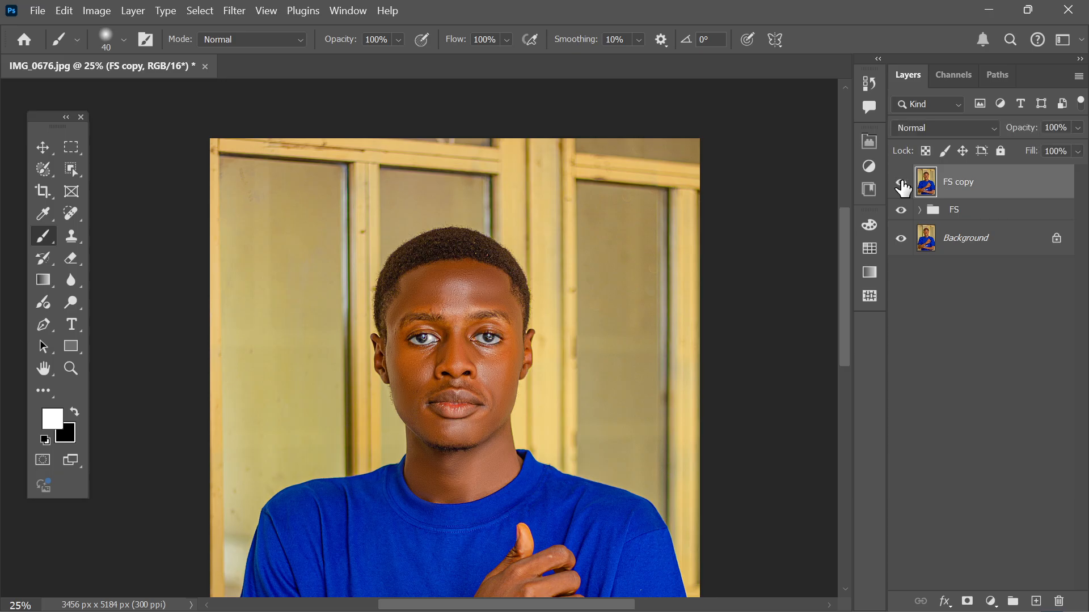
{"action": "left_click", "coordinate": [901, 185]}
{"action": "left_click", "coordinate": [903, 184]}
{"action": "left_click", "coordinate": [902, 183]}
{"action": "left_click", "coordinate": [902, 184]}
{"action": "left_click", "coordinate": [903, 184]}
{"action": "left_click", "coordinate": [902, 185]}
{"action": "left_click", "coordinate": [902, 185]}
{"action": "left_click", "coordinate": [903, 184]}
{"action": "key", "text": "ctrl+z"}
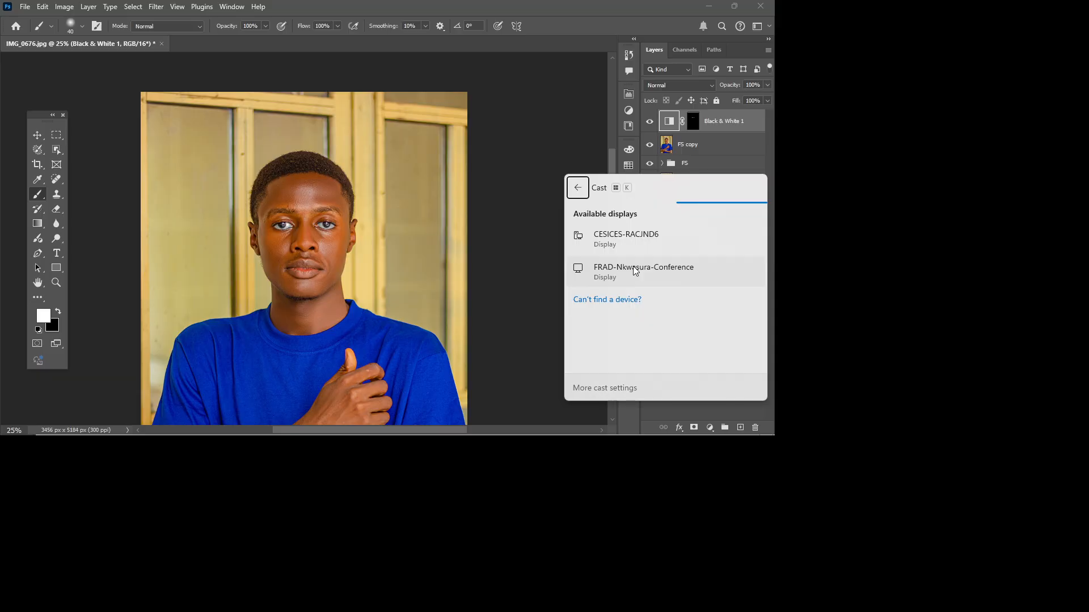
- Cast the screen to the wireless conference display, retrying the connection
{"action": "left_click", "coordinate": [638, 271]}
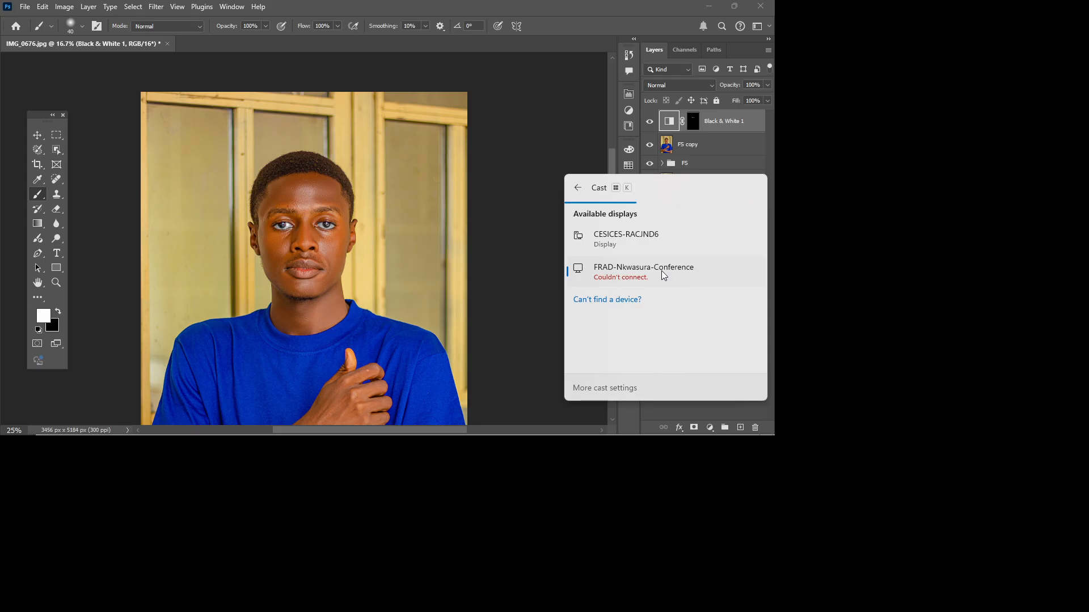
{"action": "left_click", "coordinate": [663, 275]}
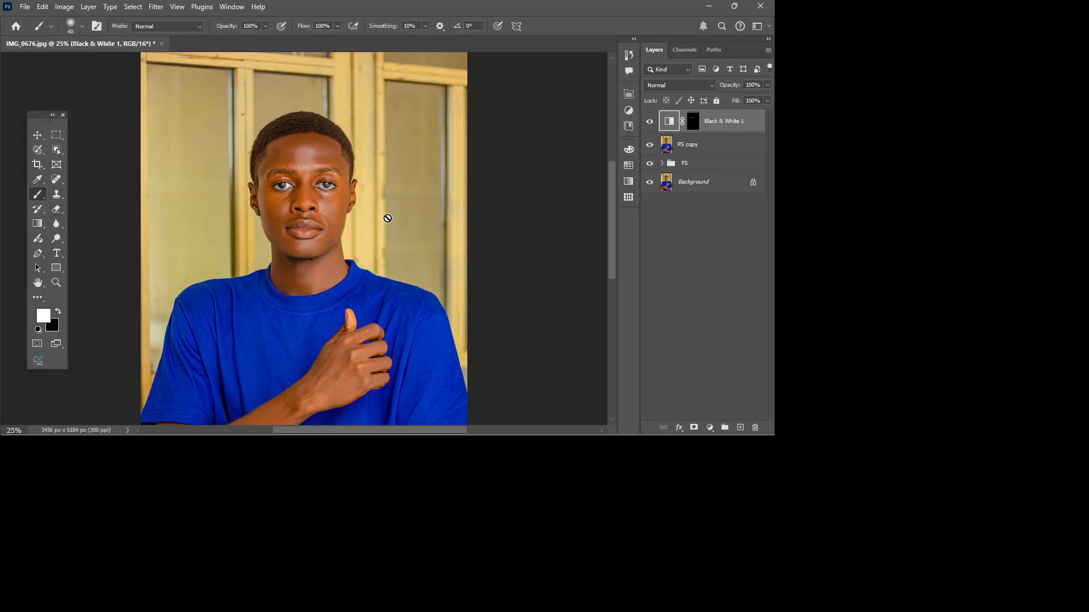
{"action": "key", "text": "super+k"}
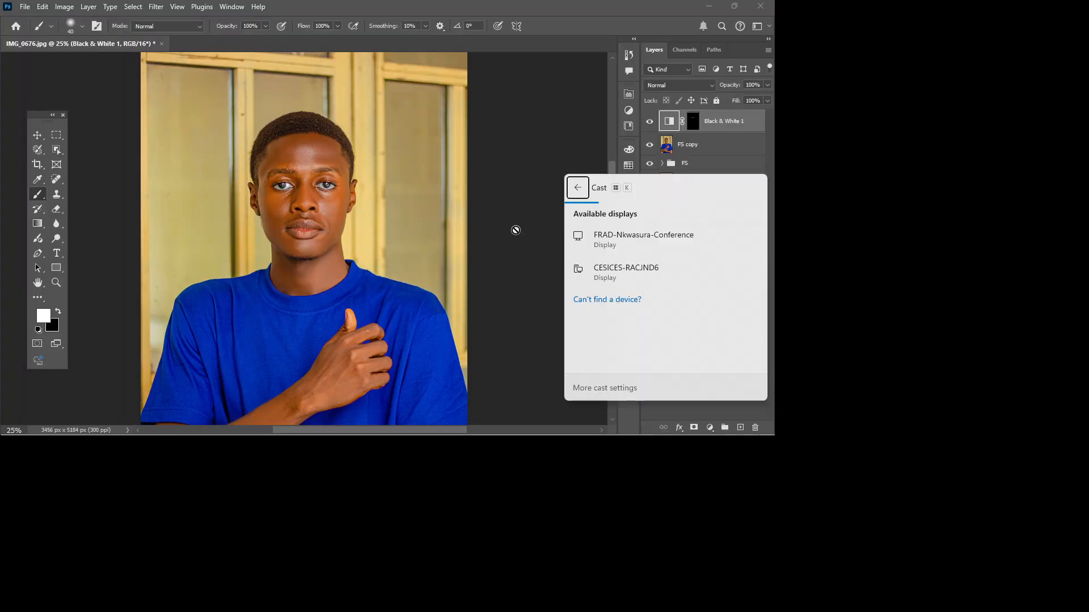
{"action": "left_click", "coordinate": [635, 241]}
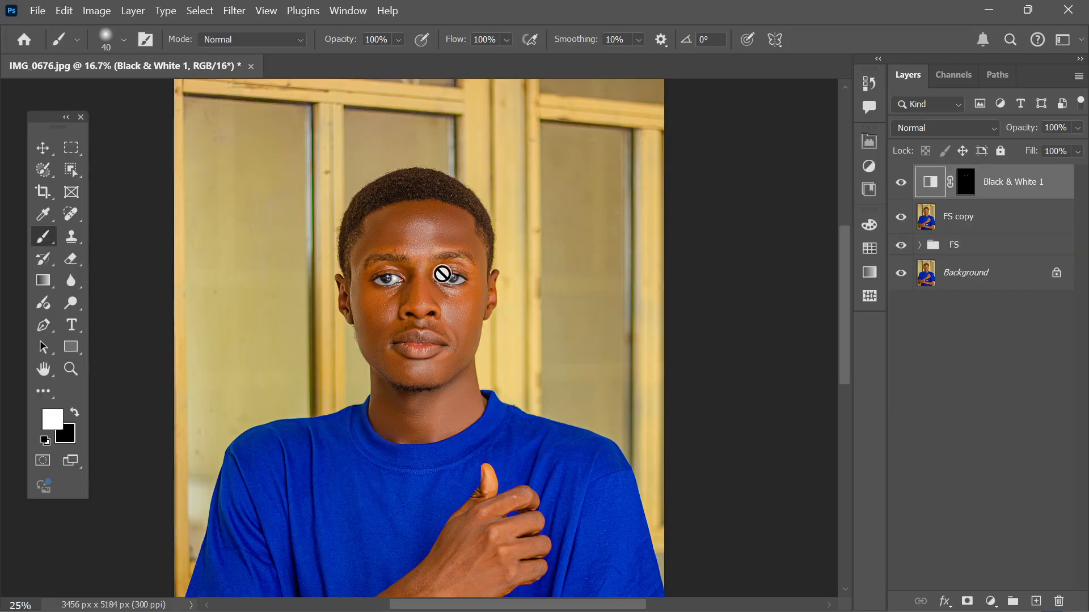
- Target the Black & White 1 layer mask and invert it
{"action": "key", "text": "alt+bracketleft"}
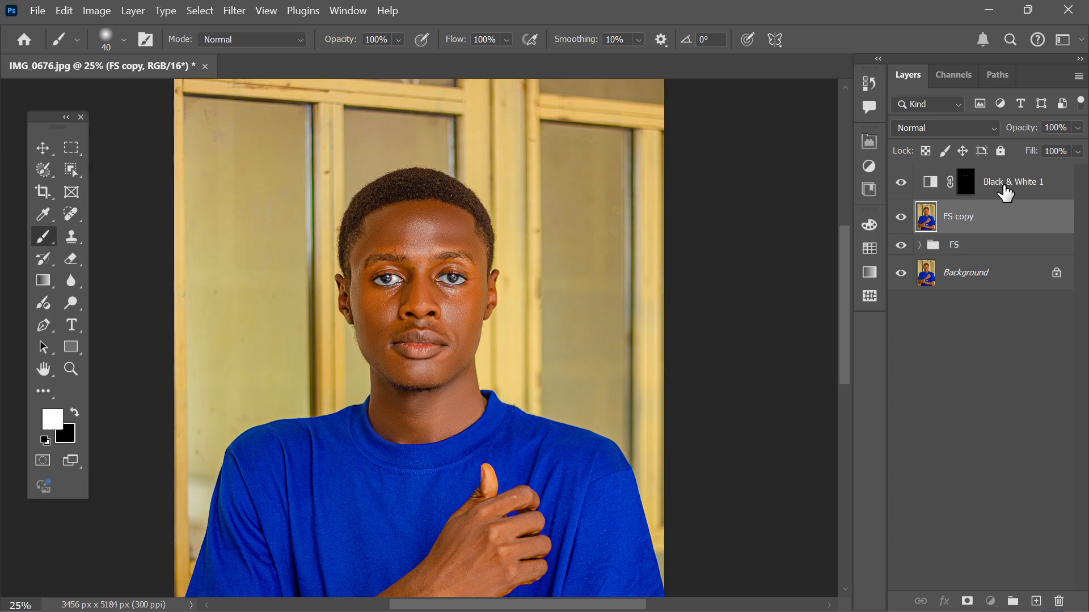
{"action": "left_click", "coordinate": [965, 187]}
{"action": "key", "text": "ctrl+i"}
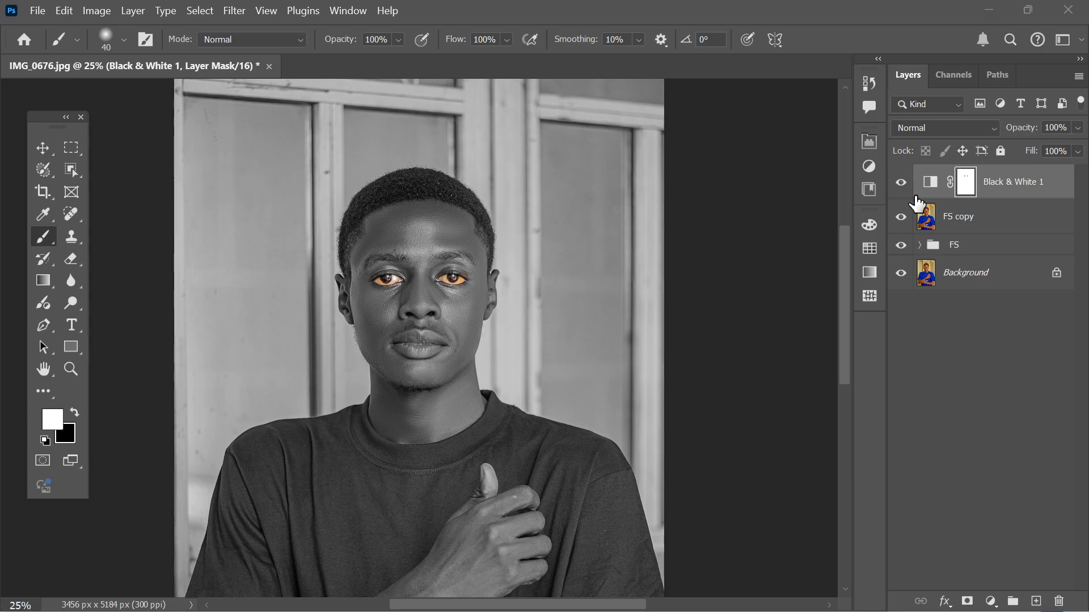
- Reconnect the screen cast to the wireless conference display
{"action": "key", "text": "super+k"}
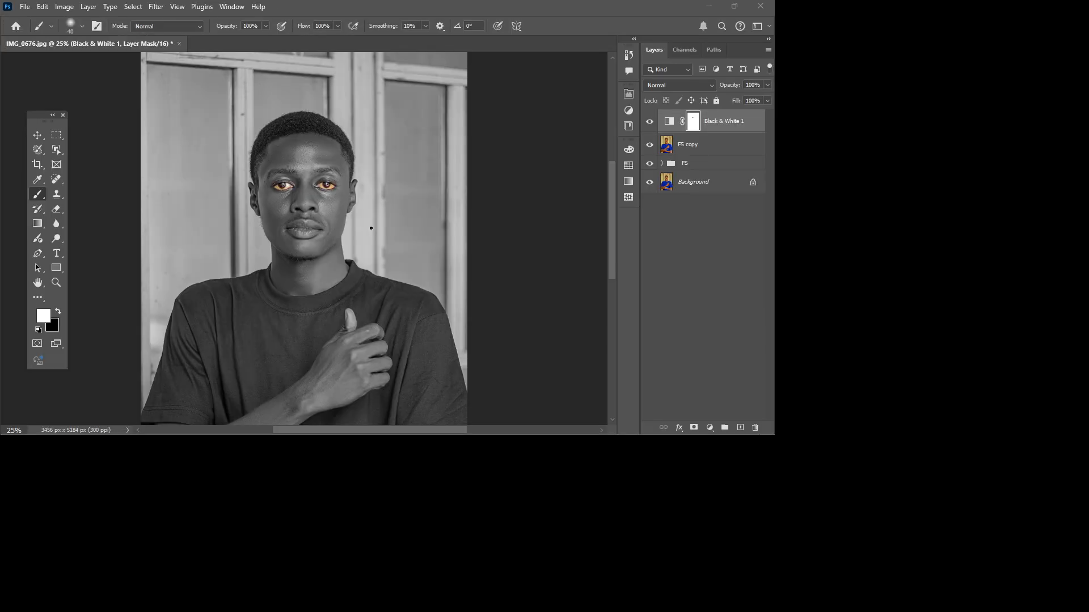
{"action": "key", "text": "super+k"}
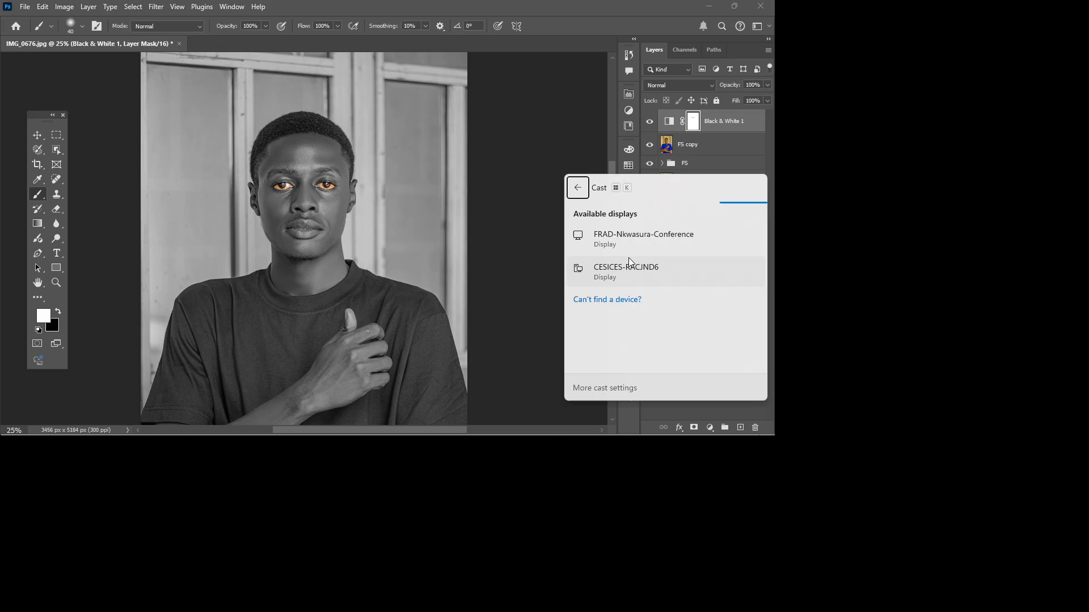
{"action": "left_click", "coordinate": [645, 251]}
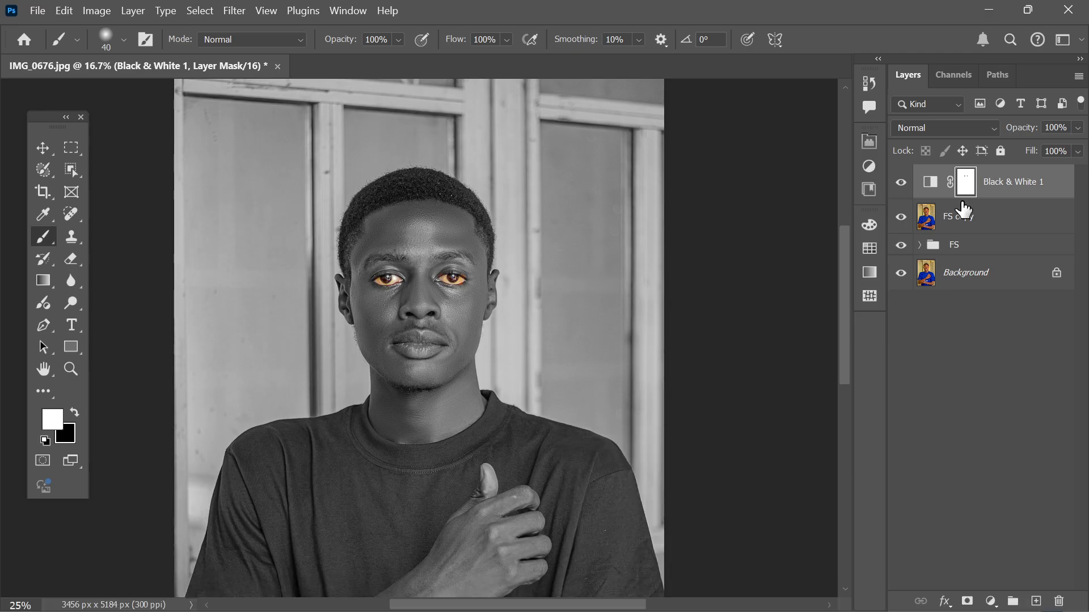
- Invert the Black & White 1 layer mask back so the effect is limited to the eye whites
{"action": "key", "text": "ctrl+i"}
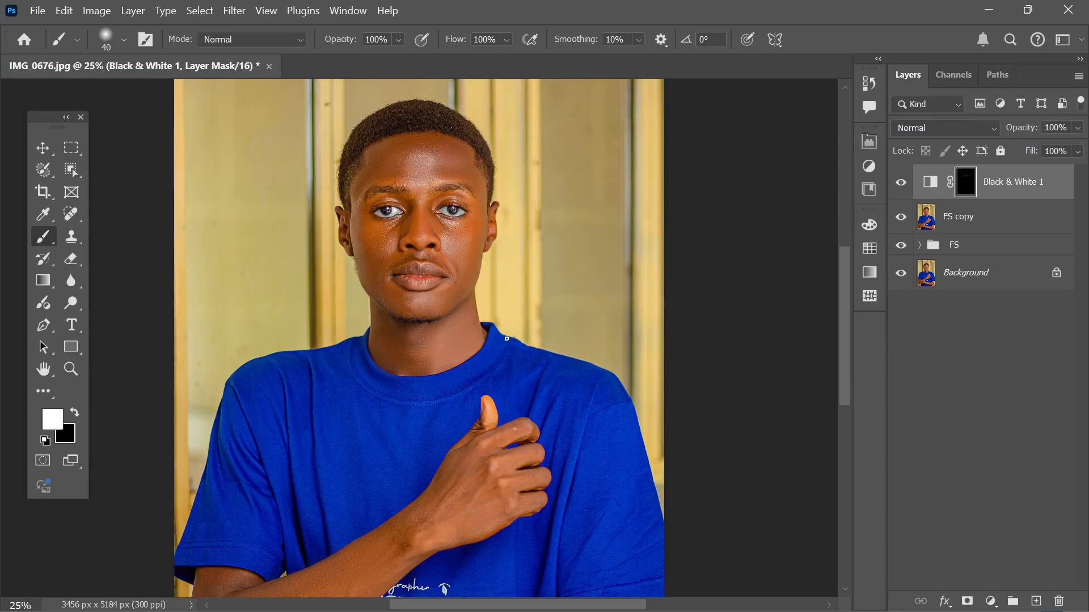
{"action": "key", "text": "ctrl+minus"}
{"action": "key", "text": "ctrl+plus"}
{"action": "key", "text": "ctrl+minus"}
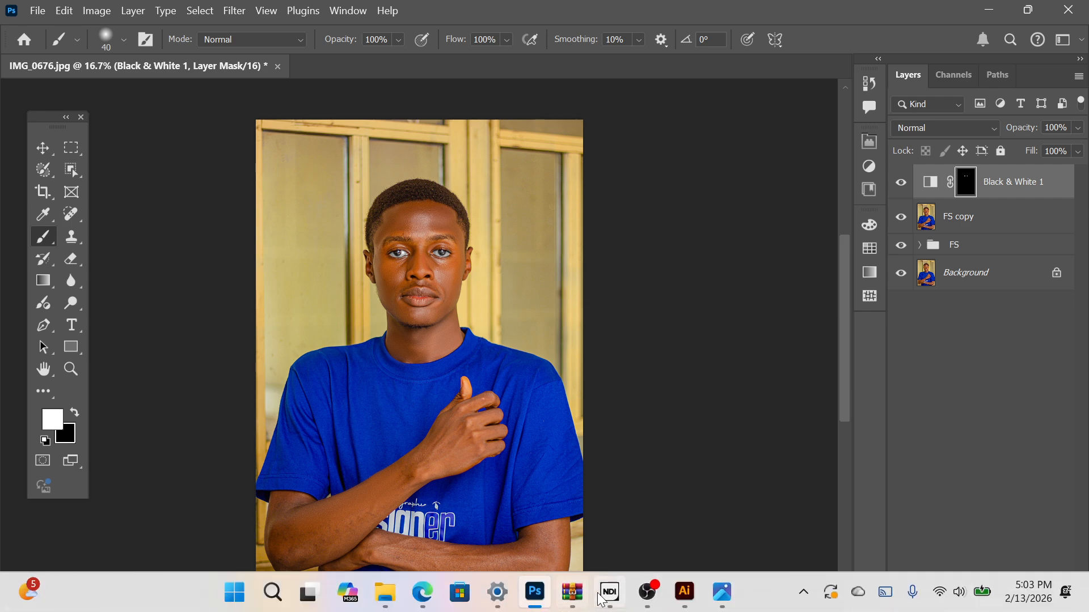
{"action": "left_click", "coordinate": [649, 595]}
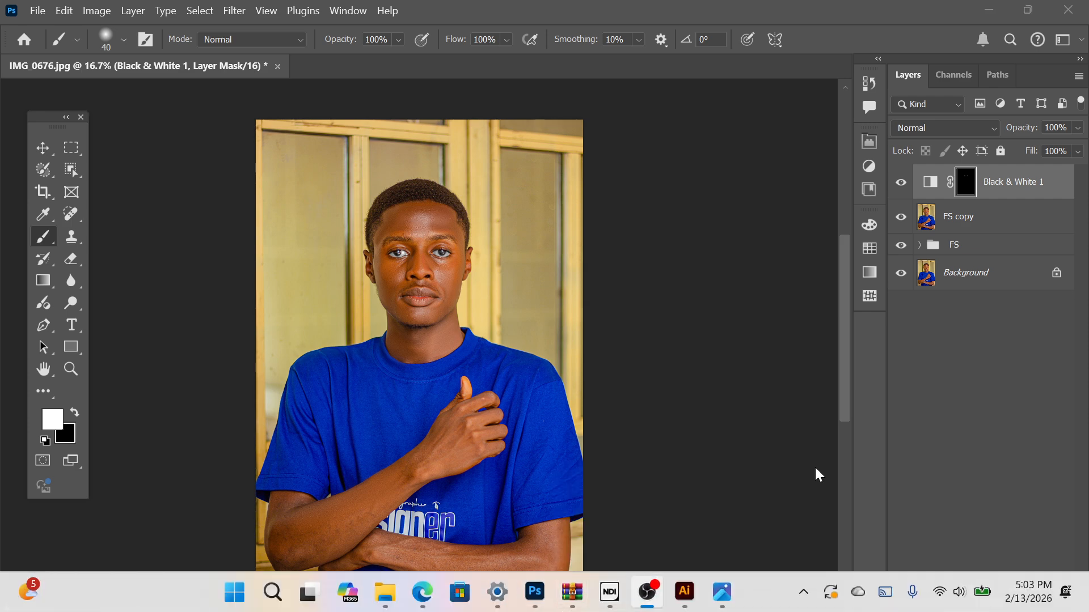